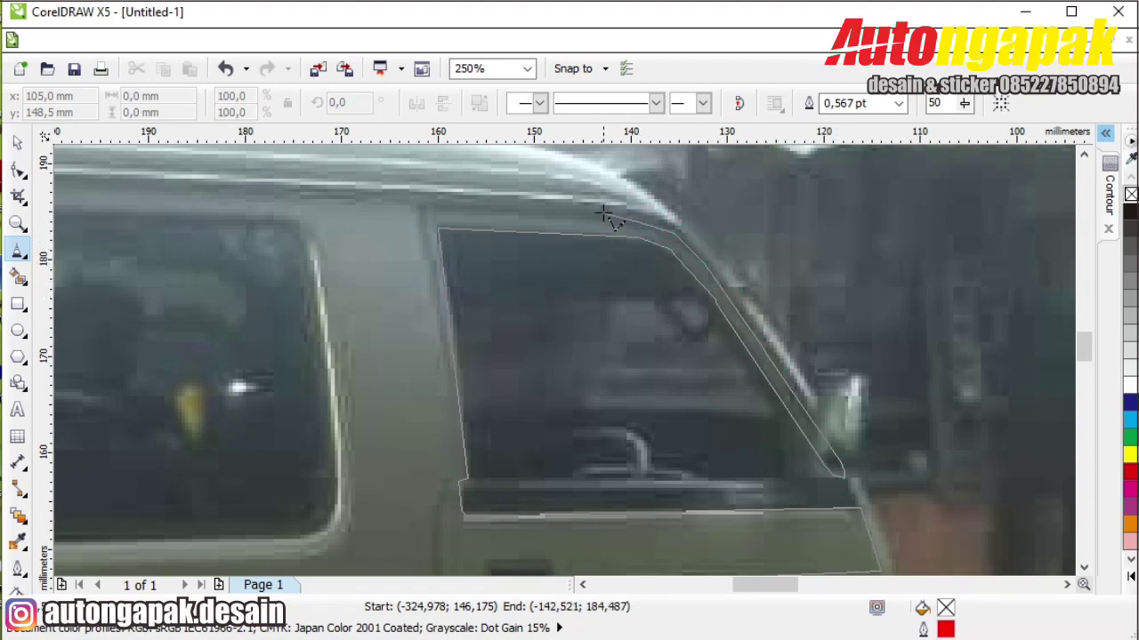
# - Trace the rest of the van's upper-body outline along the roofline and down the rear, closing it at its starting point
pyautogui.hscroll(-10, 416, 204)
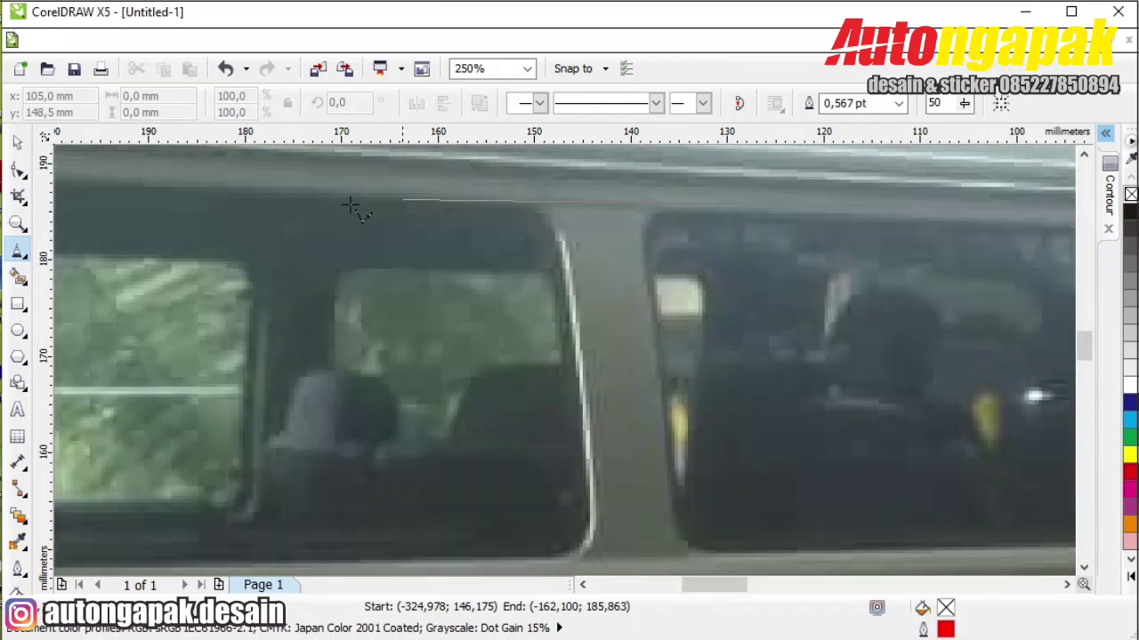
pyautogui.moveTo(299, 158); pyautogui.dragTo(830, 370)
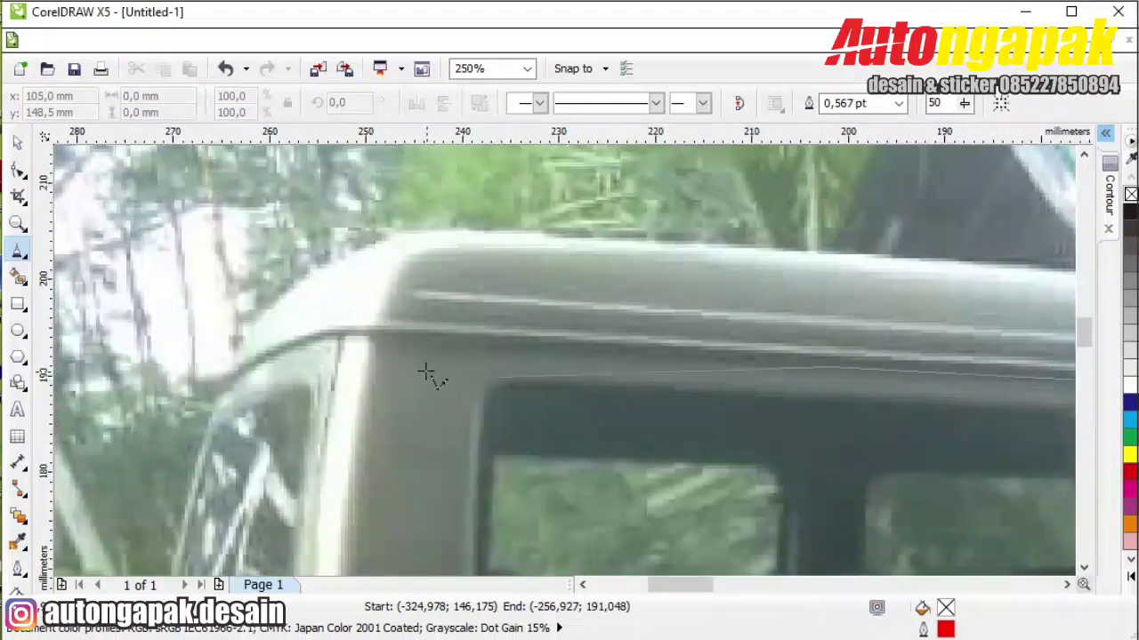
pyautogui.click(328, 336)
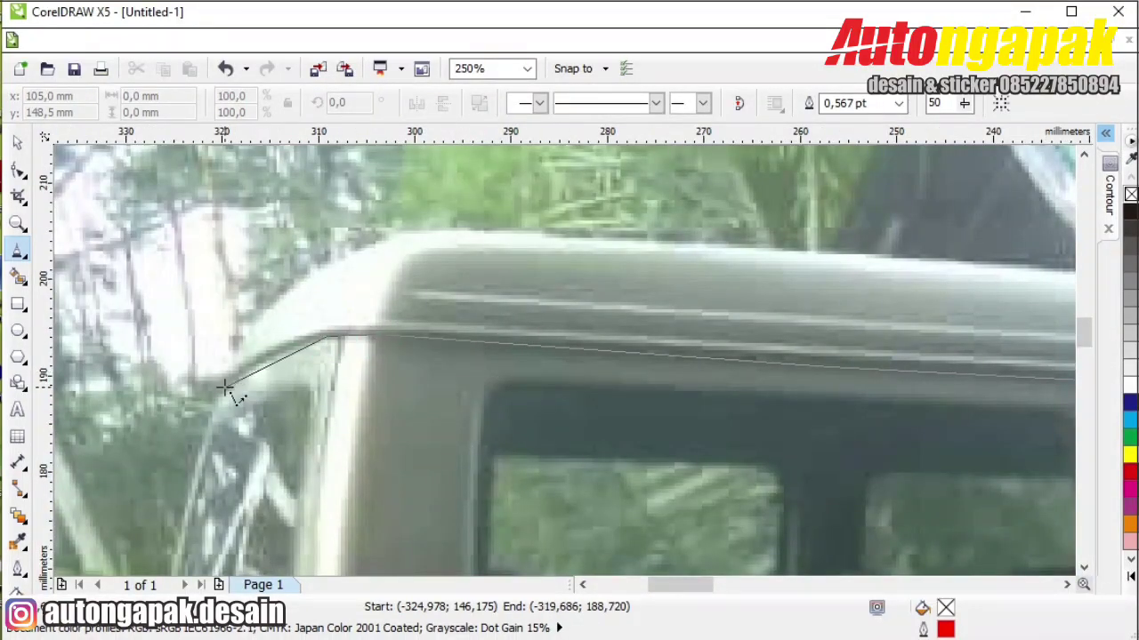
pyautogui.scroll(-5, 197, 427)
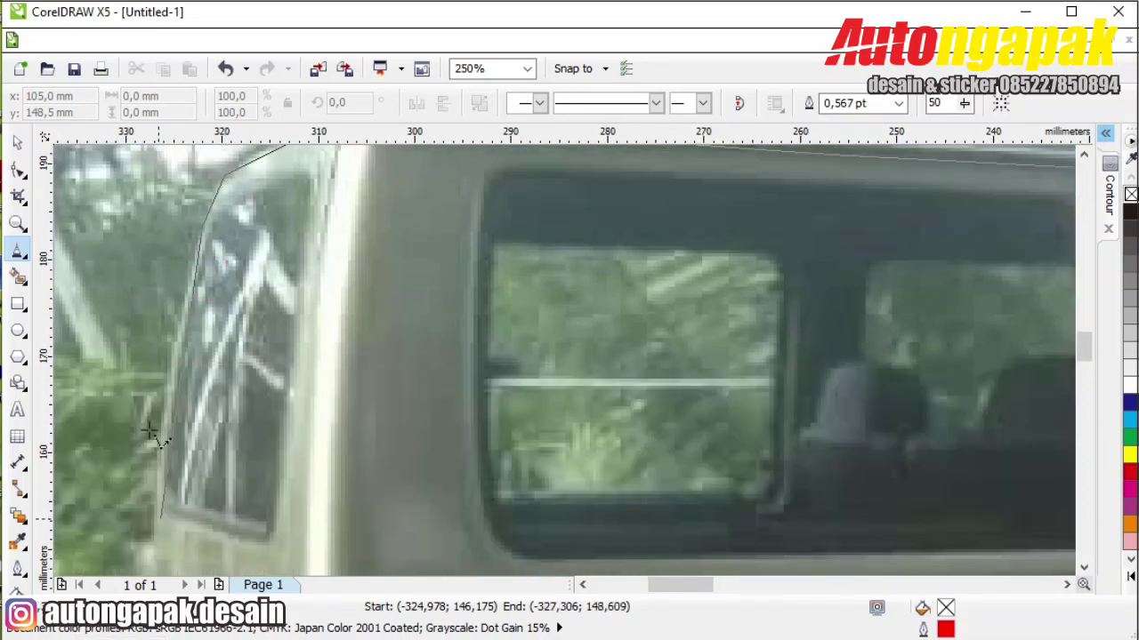
pyautogui.scroll(-3, 156, 462)
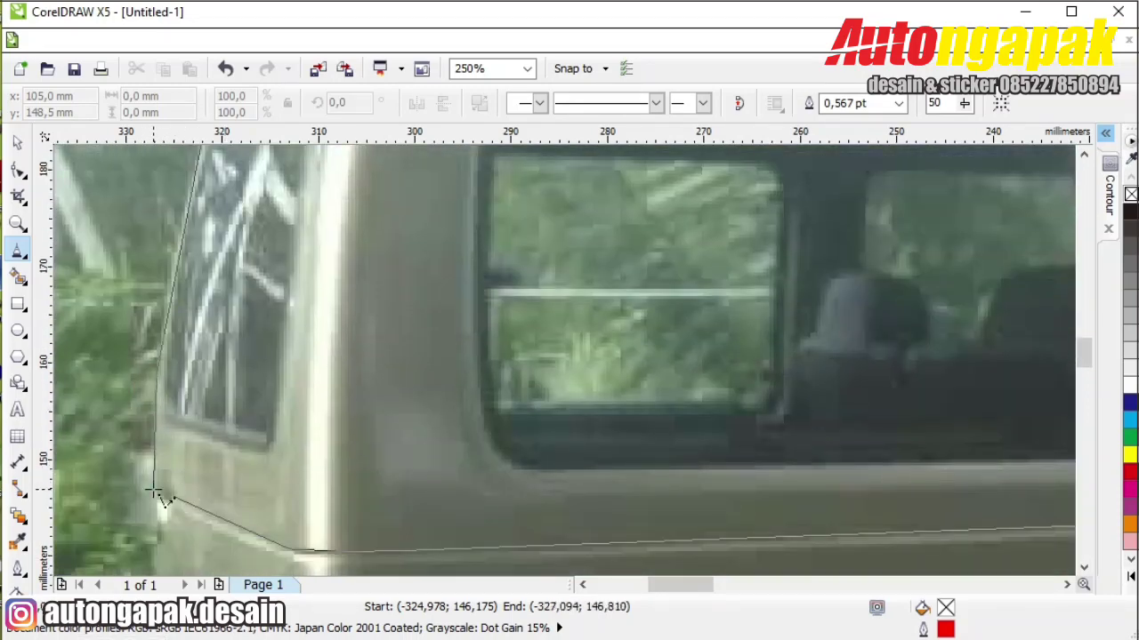
pyautogui.click(173, 496)
# - Round the front window's upper front corner by converting its segment to a curve, removing surplus nodes and adding one on the top edge
pyautogui.press('F3')
pyautogui.click(1066, 584)
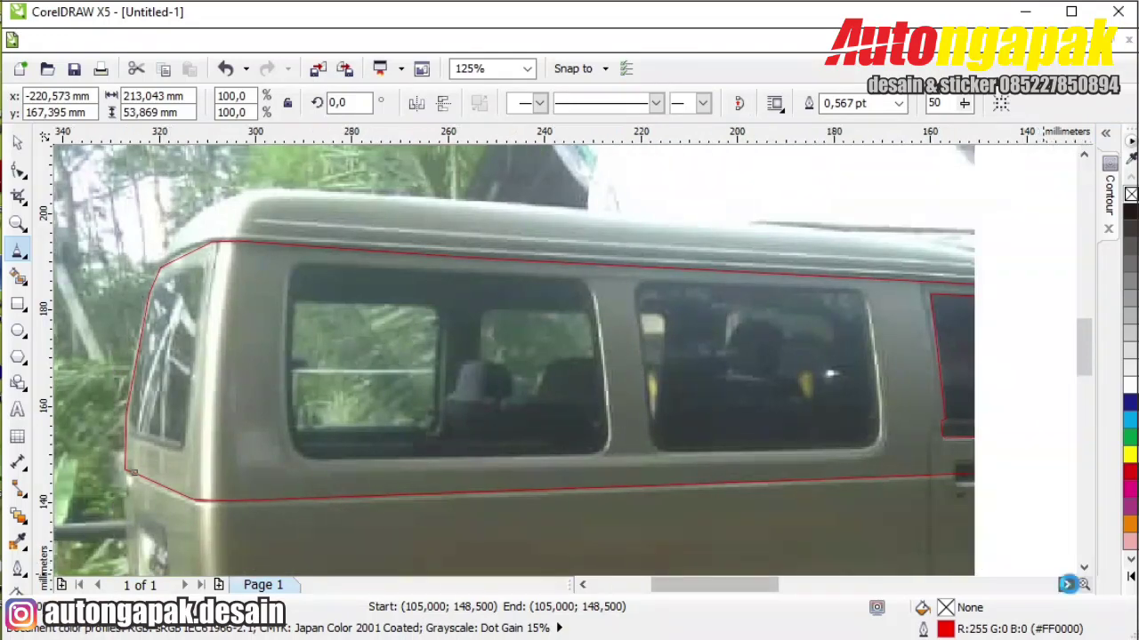
pyautogui.scroll(1, 770, 294)
pyautogui.scroll(1, 770, 296)
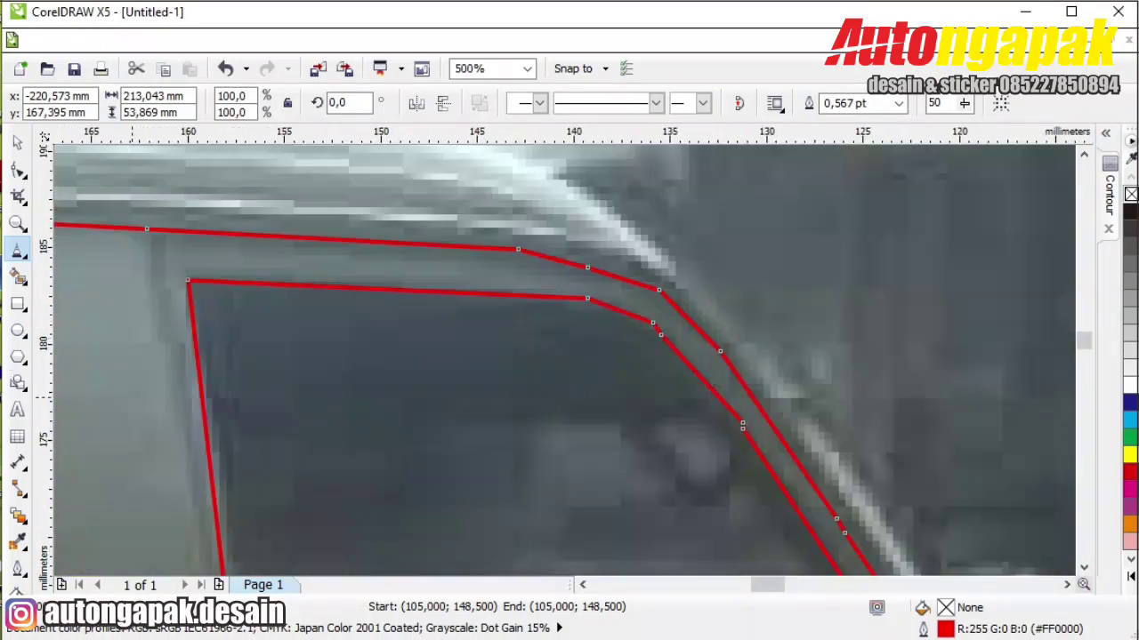
pyautogui.press('F10')
pyautogui.click(651, 325)
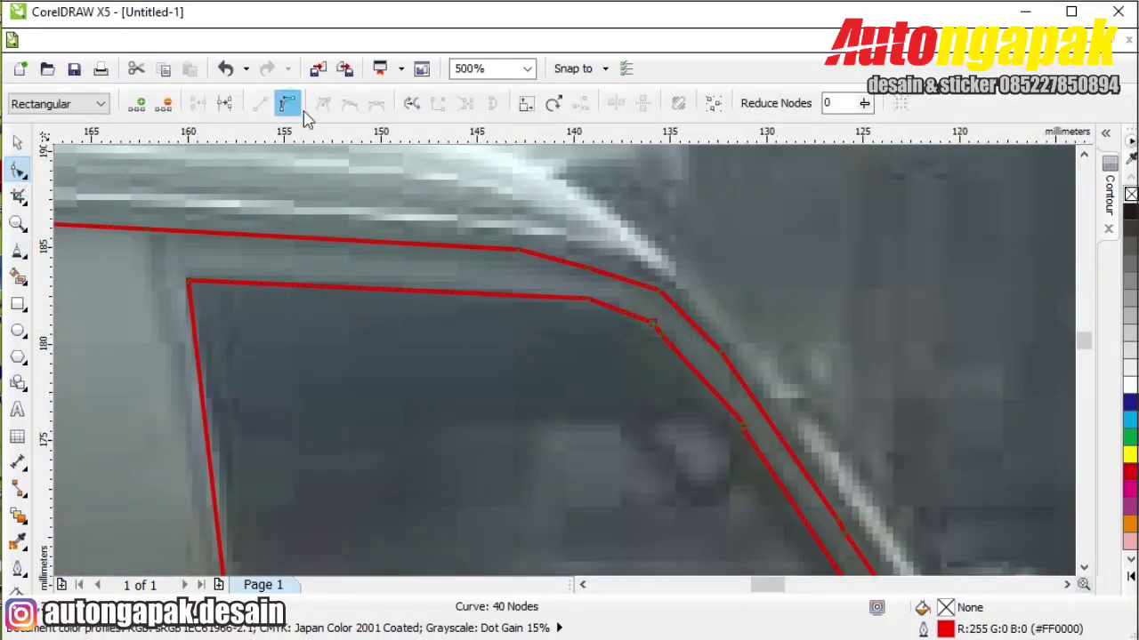
pyautogui.doubleClick(653, 322)
pyautogui.doubleClick(679, 353)
pyautogui.doubleClick(661, 331)
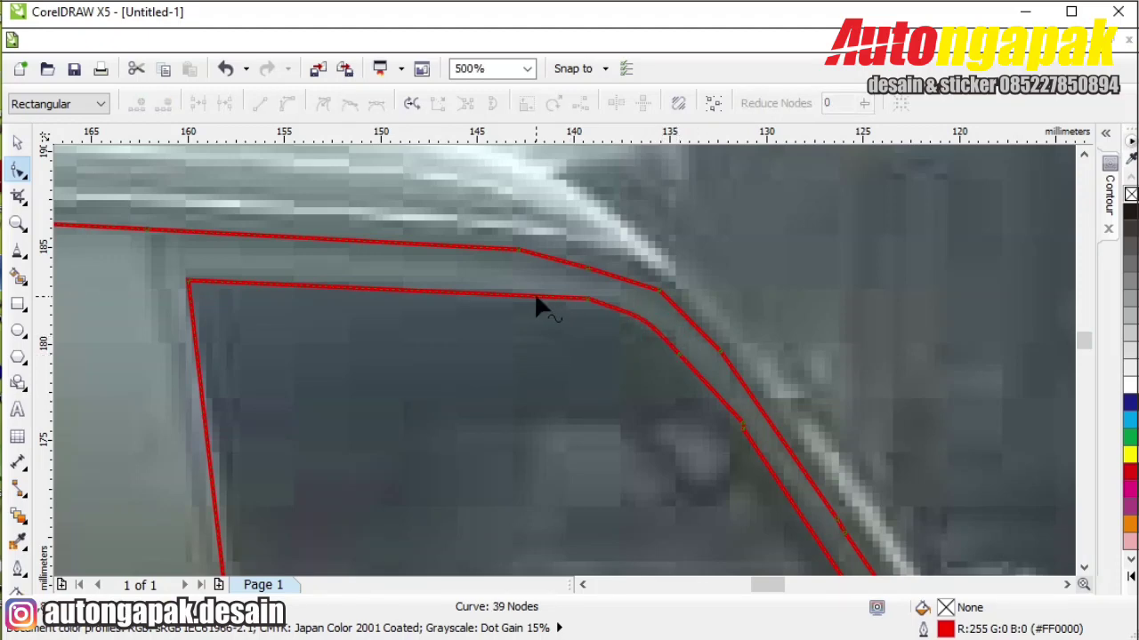
pyautogui.click(560, 303)
pyautogui.click(516, 301)
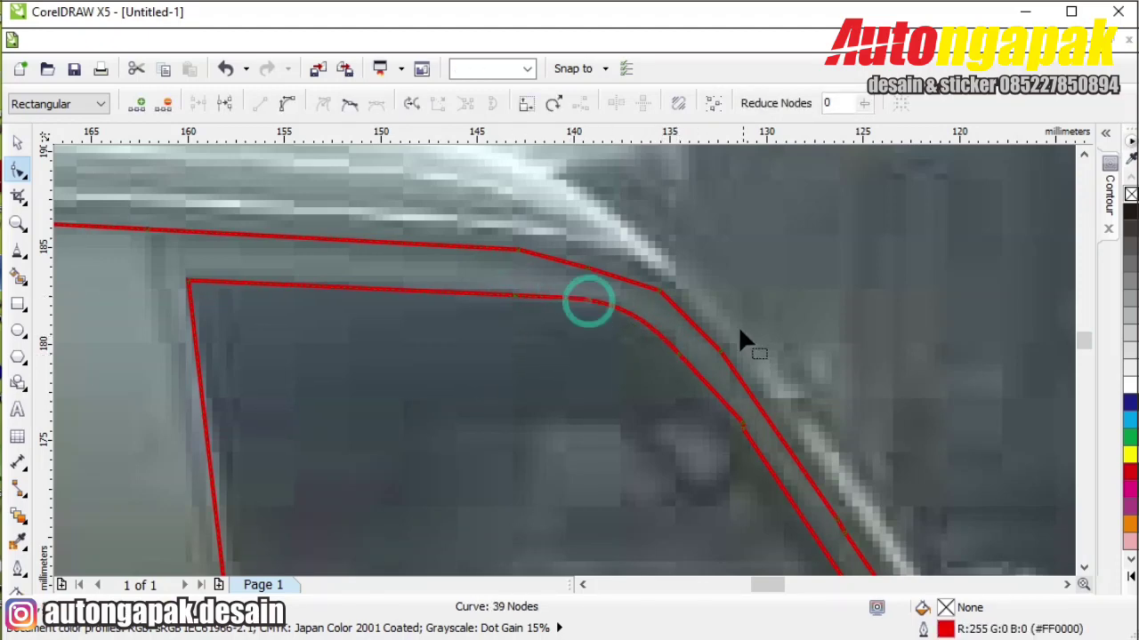
# - Smooth the inner edge of the windshield pillar by removing angular nodes, adding a lower node and converting the segment to a curve
pyautogui.doubleClick(743, 425)
pyautogui.doubleClick(743, 425)
pyautogui.scroll(-1, 788, 455)
pyautogui.scroll(1, 843, 546)
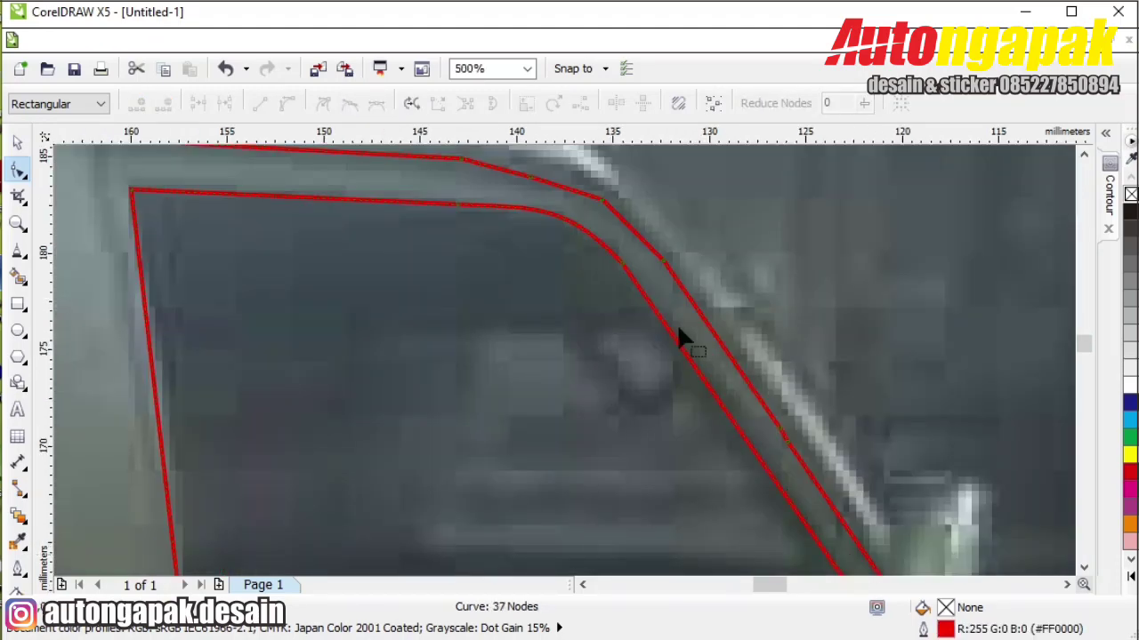
pyautogui.doubleClick(743, 435)
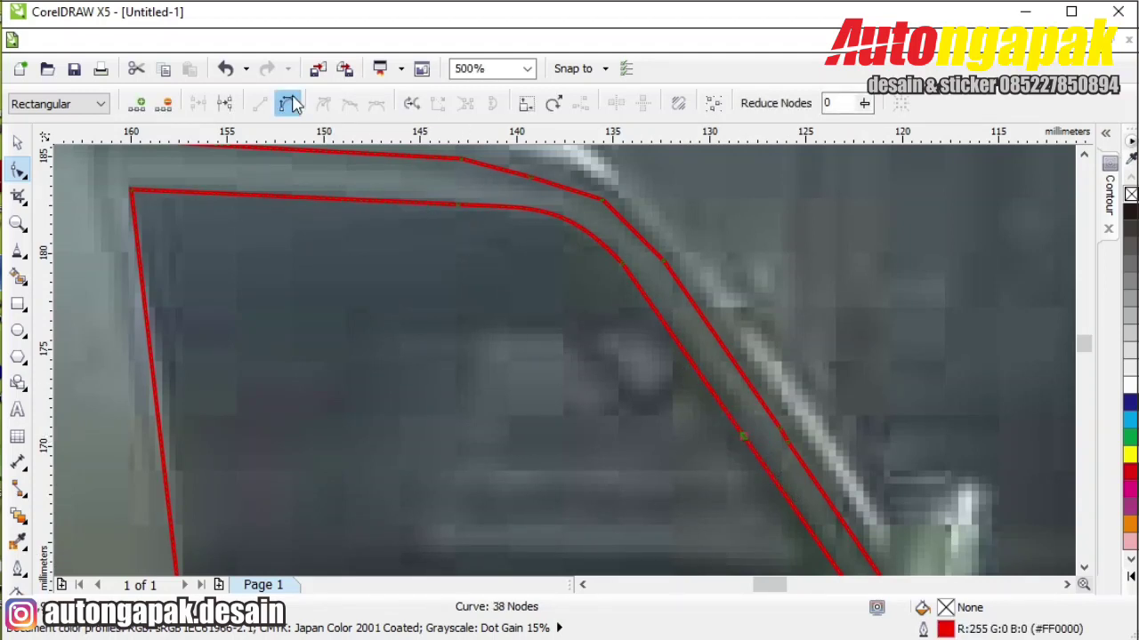
pyautogui.click(288, 104)
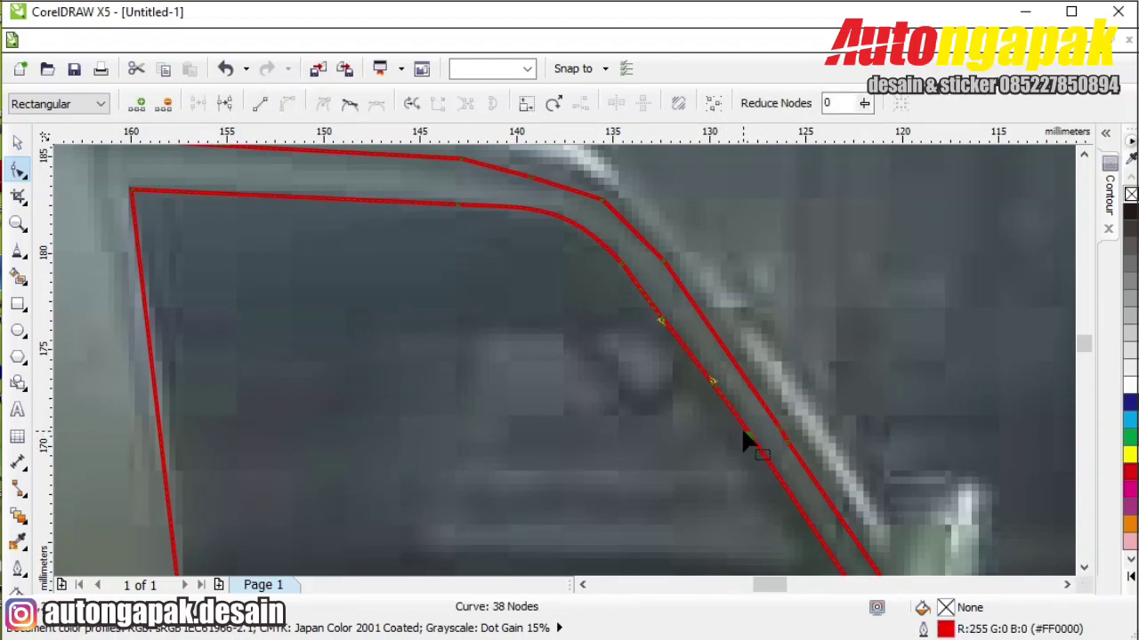
pyautogui.doubleClick(599, 241)
pyautogui.doubleClick(624, 264)
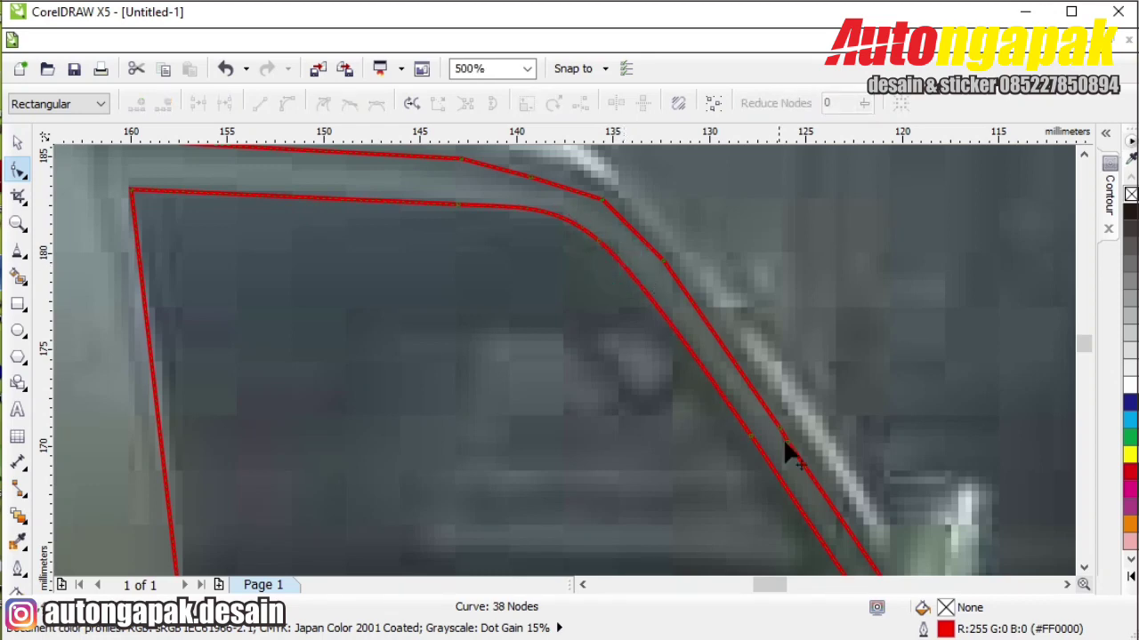
# - Reshape the lower tip of the windshield pillar outline by adding nodes along both edges and deleting the surplus corner nodes
pyautogui.scroll(-4, 1087, 566)
pyautogui.click(910, 453)
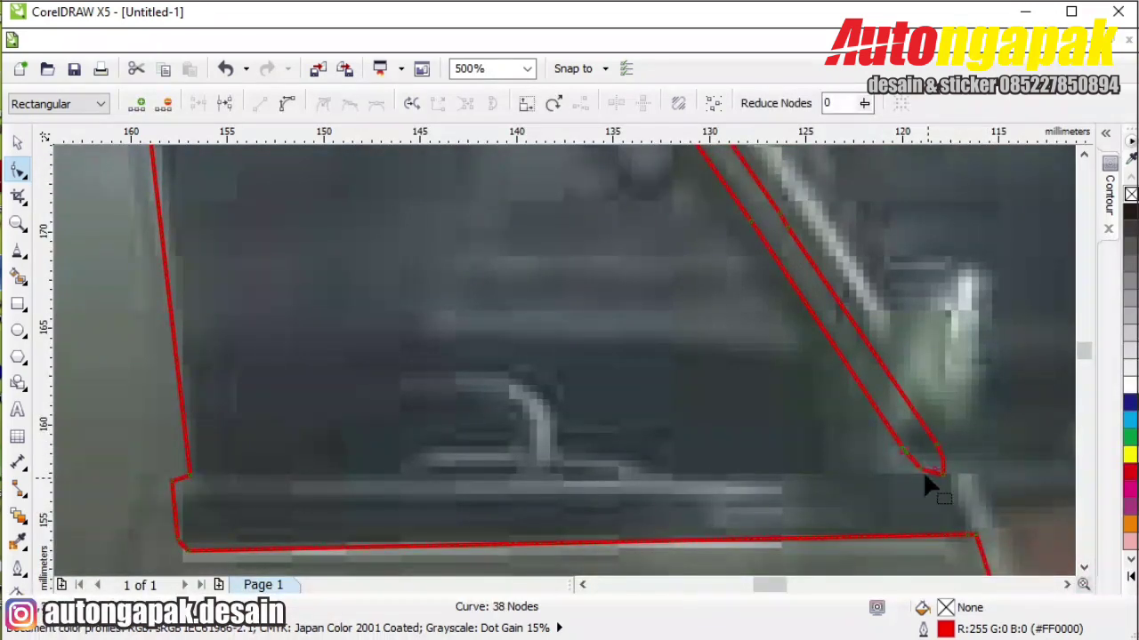
pyautogui.doubleClick(941, 473)
pyautogui.scroll(-2, 961, 456)
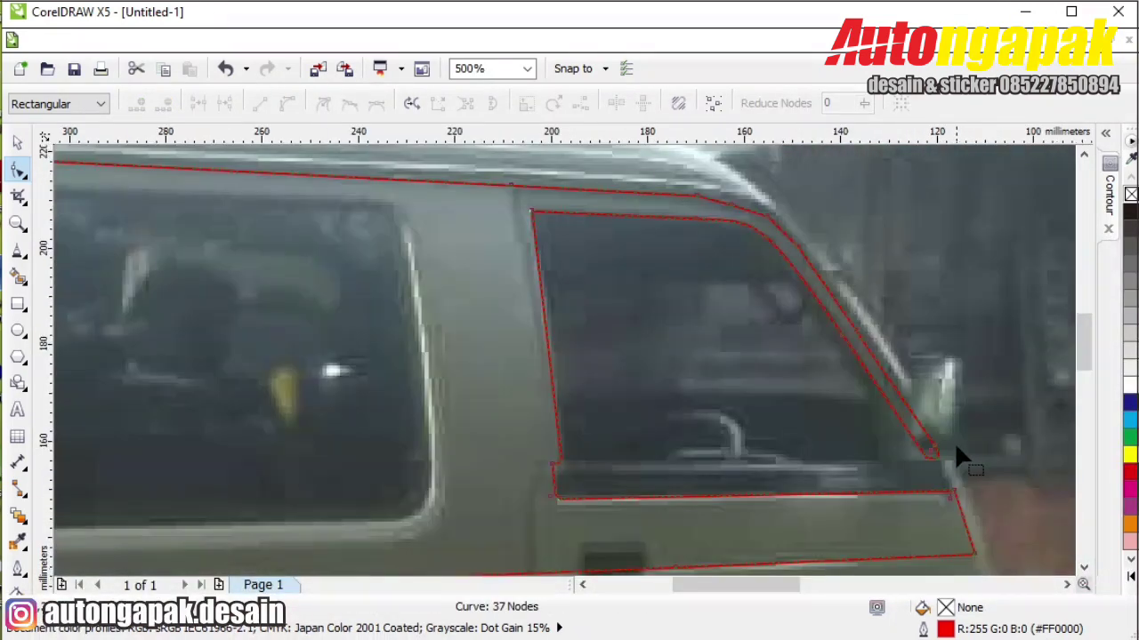
pyautogui.scroll(2, 963, 436)
pyautogui.doubleClick(868, 347)
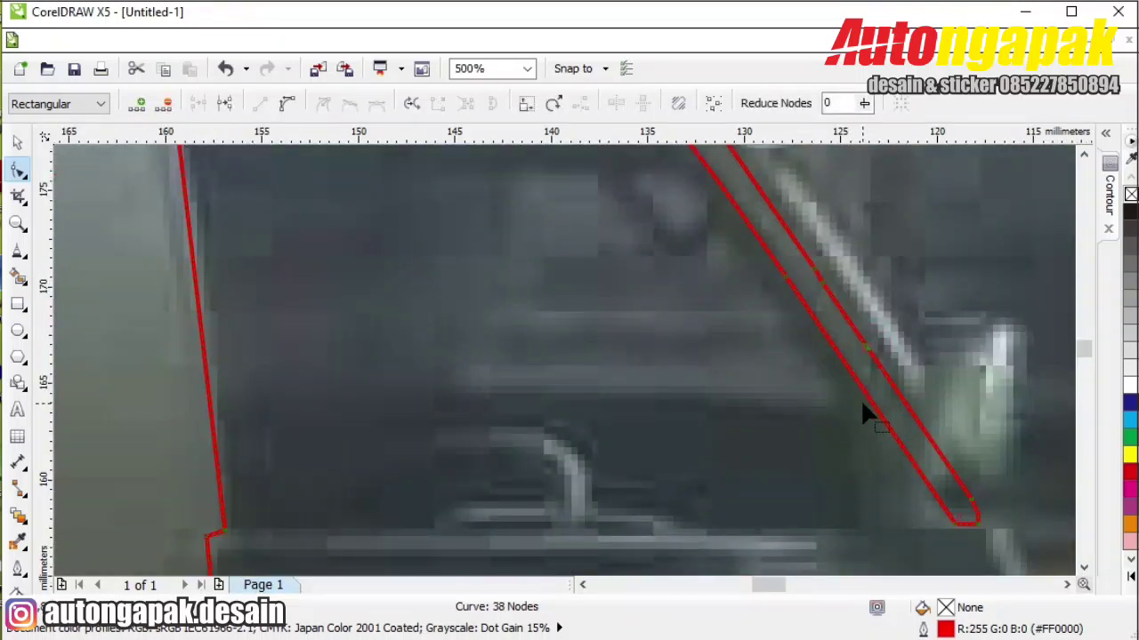
pyautogui.doubleClick(955, 520)
pyautogui.doubleClick(976, 522)
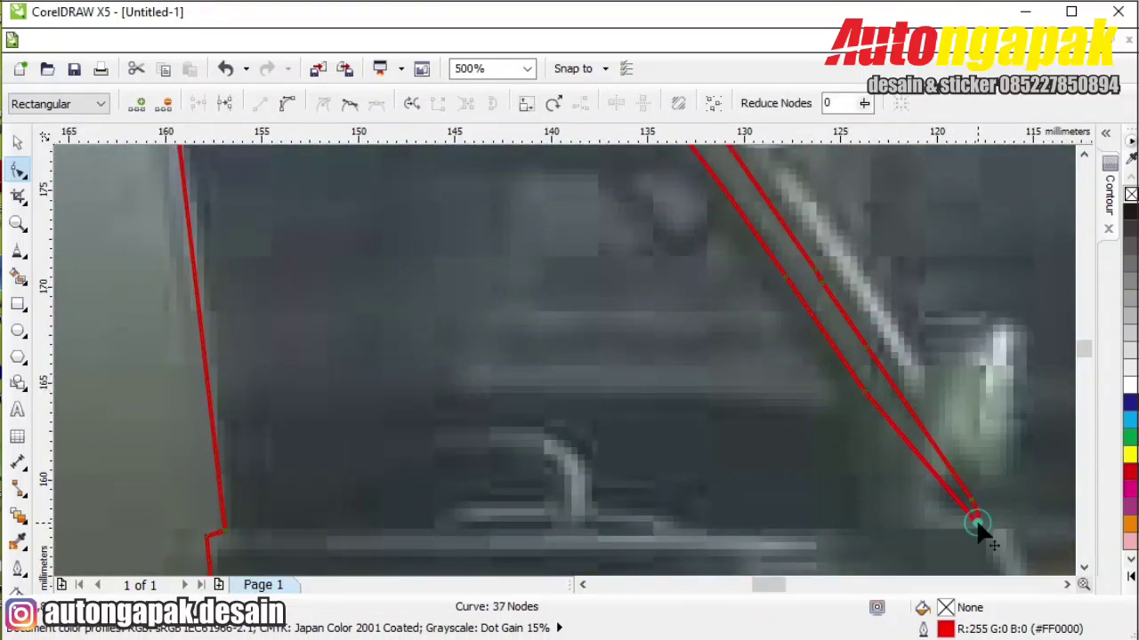
pyautogui.doubleClick(969, 495)
pyautogui.click(864, 394)
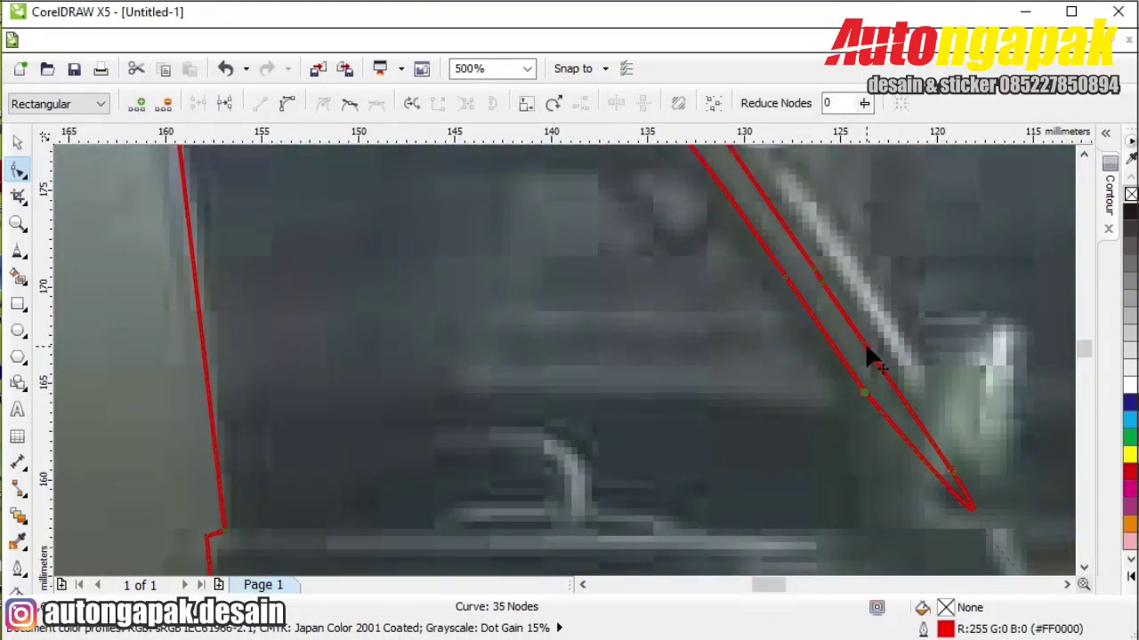
# - Round the outer outline's corner above the windshield pillar by converting its segment to a curve and replacing the angular nodes
pyautogui.scroll(-2, 859, 361)
pyautogui.scroll(1, 729, 315)
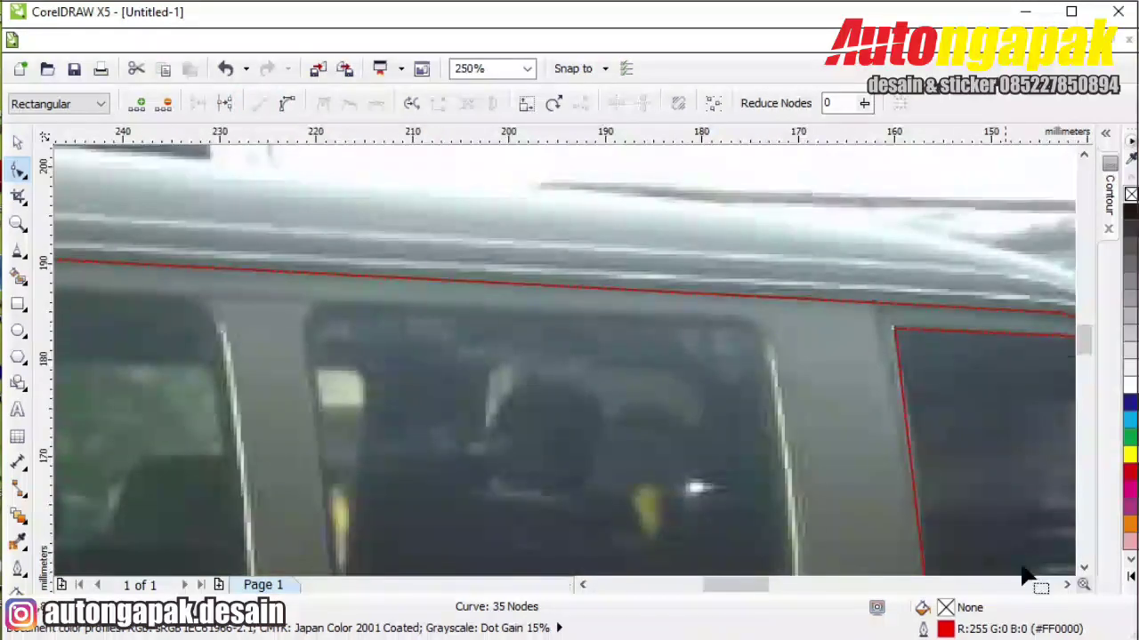
pyautogui.click(1067, 584)
pyautogui.scroll(1, 948, 322)
pyautogui.click(890, 344)
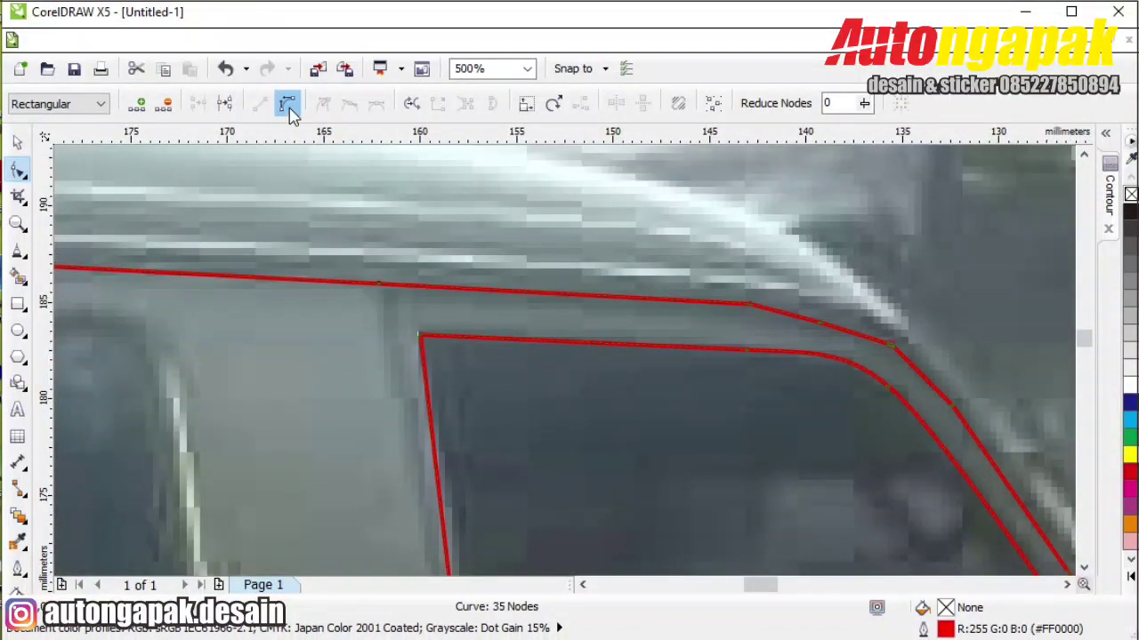
pyautogui.doubleClick(887, 345)
pyautogui.doubleClick(930, 383)
pyautogui.doubleClick(953, 407)
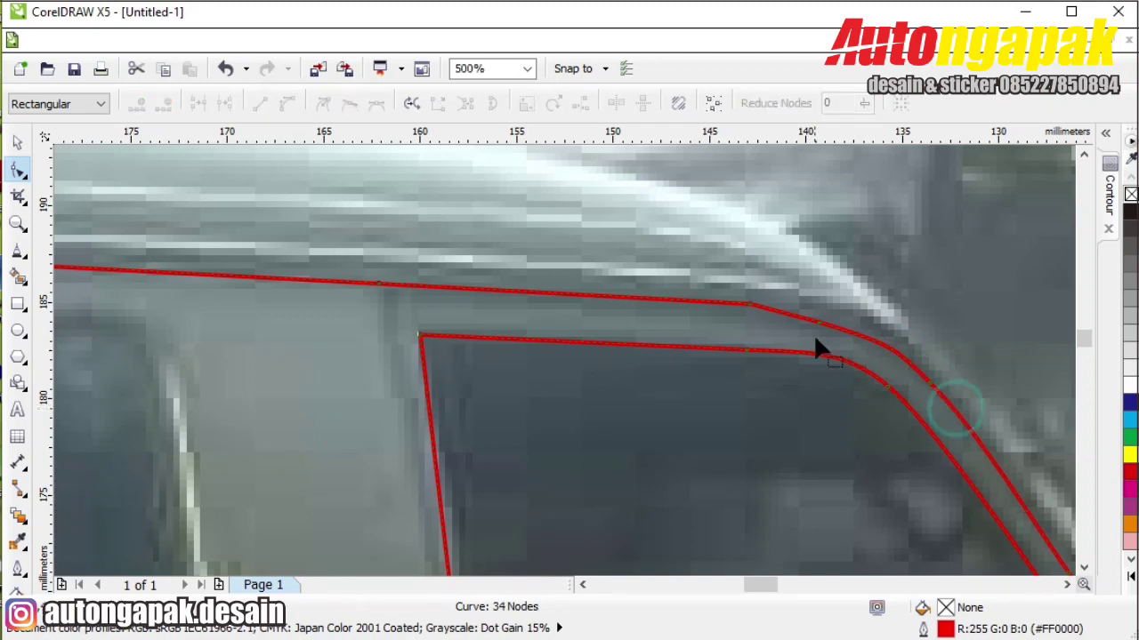
# - Smooth the front roofline by deleting its angular nodes, adding a node on the straighter stretch and nudging it down
pyautogui.doubleClick(816, 324)
pyautogui.press('Delete')
pyautogui.doubleClick(751, 303)
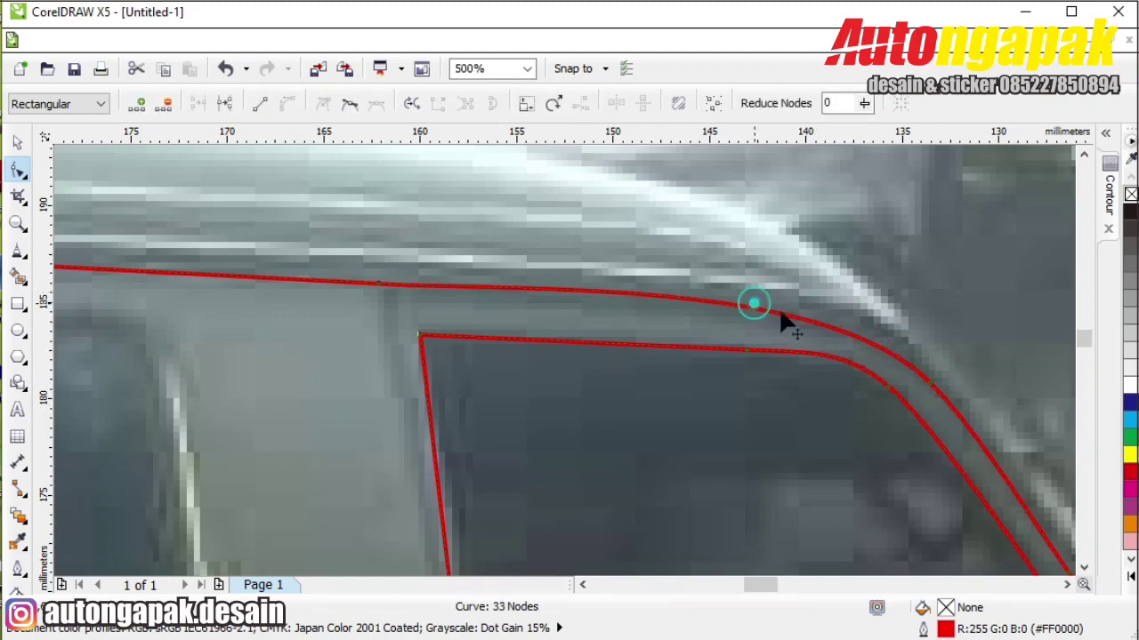
pyautogui.doubleClick(652, 300)
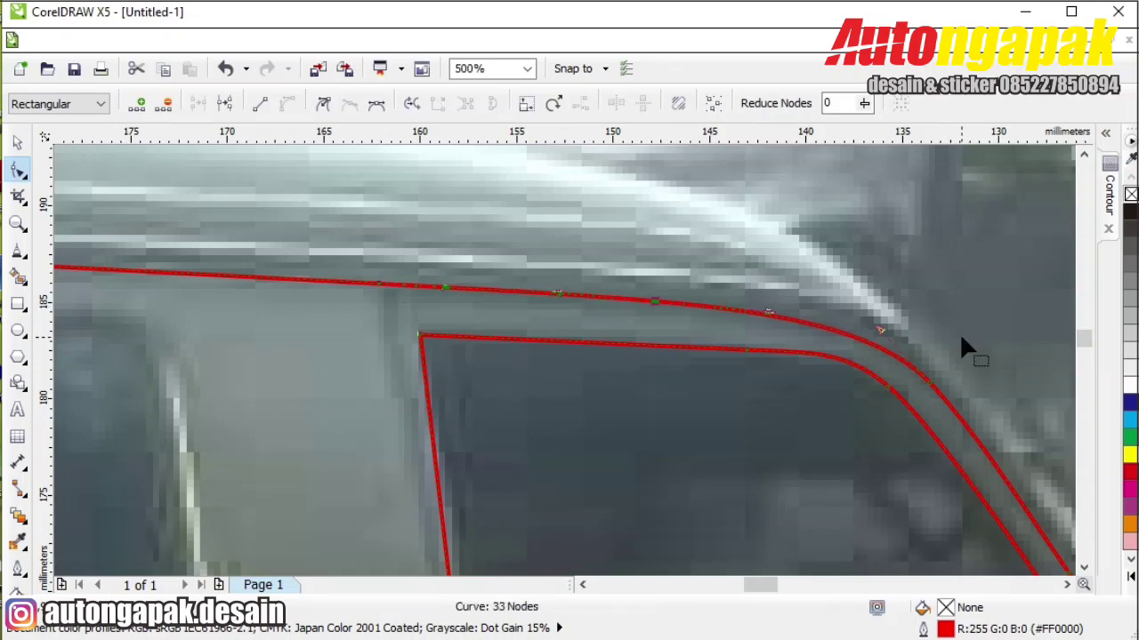
pyautogui.press('Down')
# - Convert the front window's rear edge to a curve and bend it slightly to follow the window frame
pyautogui.scroll(-5, 774, 307)
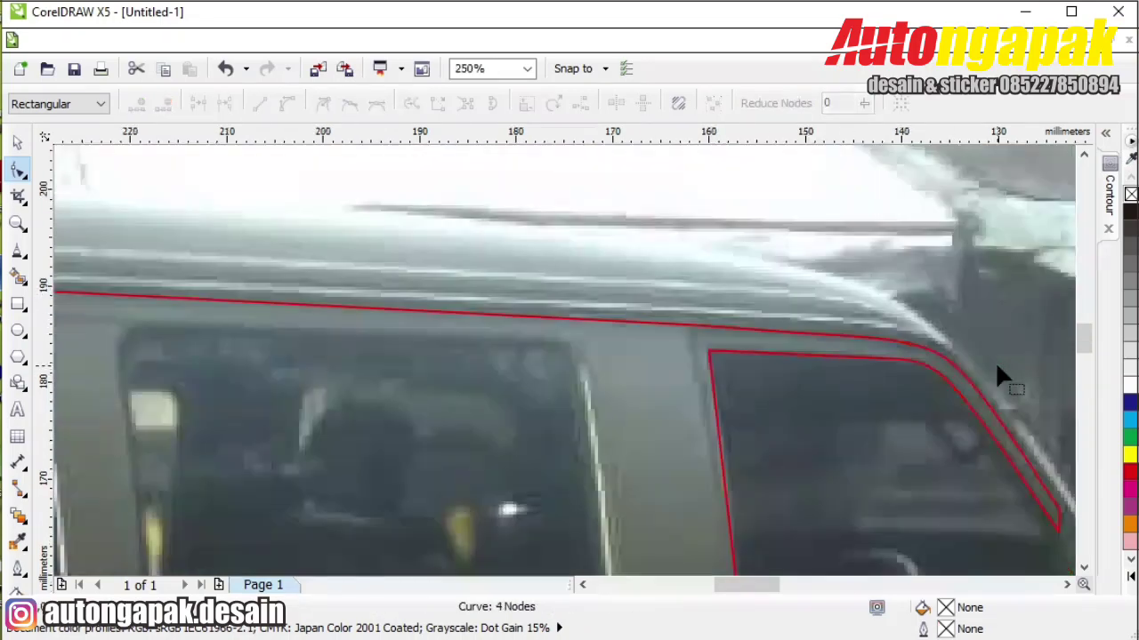
pyautogui.scroll(2, 884, 366)
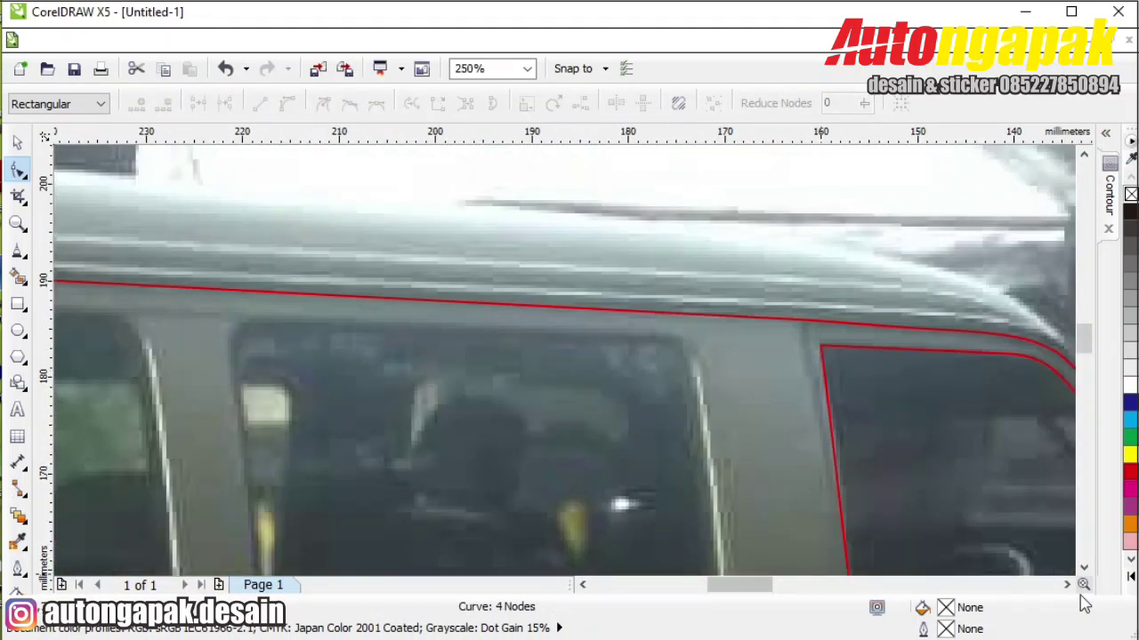
pyautogui.click(1084, 568)
pyautogui.click(843, 505)
pyautogui.scroll(2, 836, 500)
pyautogui.click(833, 498)
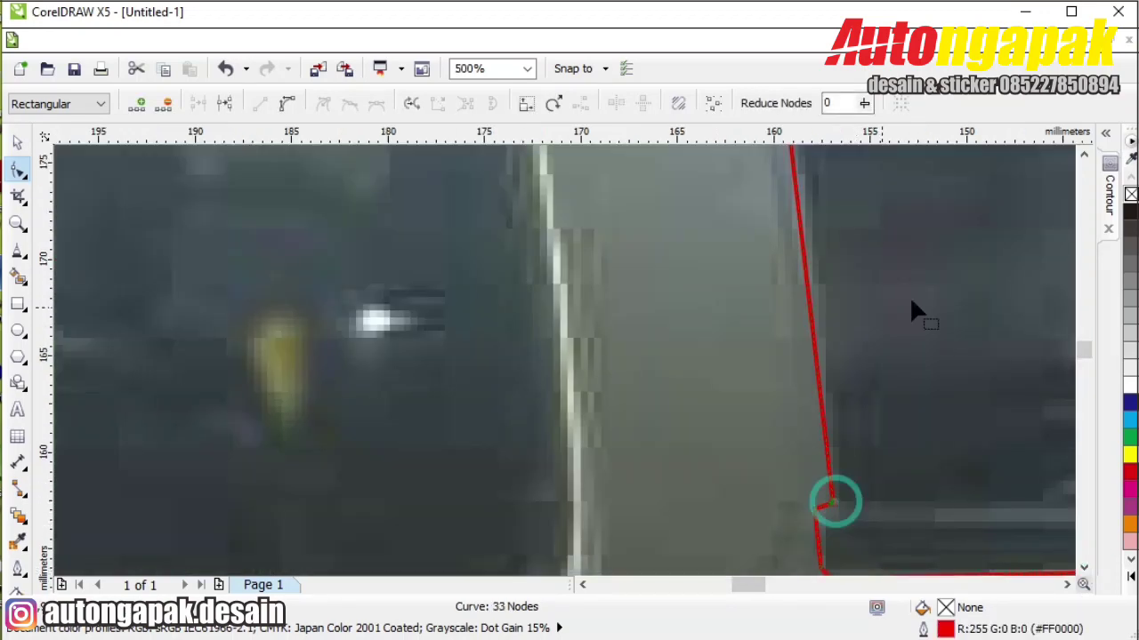
pyautogui.click(1083, 157)
pyautogui.scroll(-2, 860, 380)
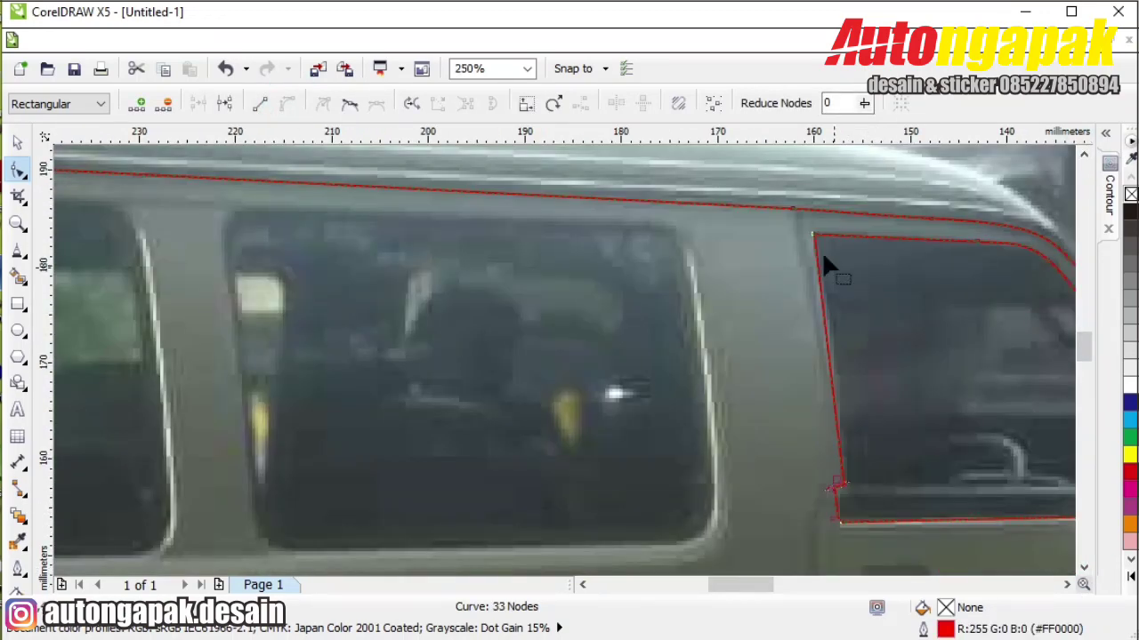
pyautogui.click(287, 104)
pyautogui.moveTo(823, 317); pyautogui.dragTo(828, 317)
pyautogui.click(847, 409)
# - Round the front window's lower rear corner by adding a bottom-edge node, deleting the old corner nodes and curving the joining segment
pyautogui.scroll(1, 865, 545)
pyautogui.doubleClick(847, 498)
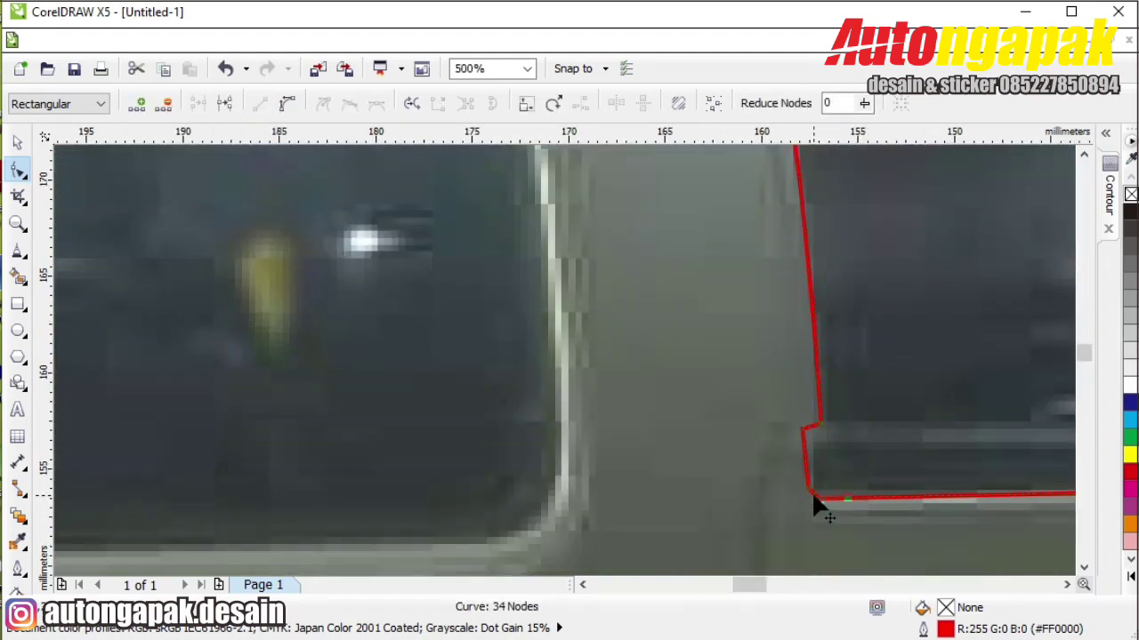
pyautogui.doubleClick(813, 494)
pyautogui.doubleClick(809, 487)
pyautogui.click(848, 496)
pyautogui.click(803, 428)
pyautogui.click(289, 105)
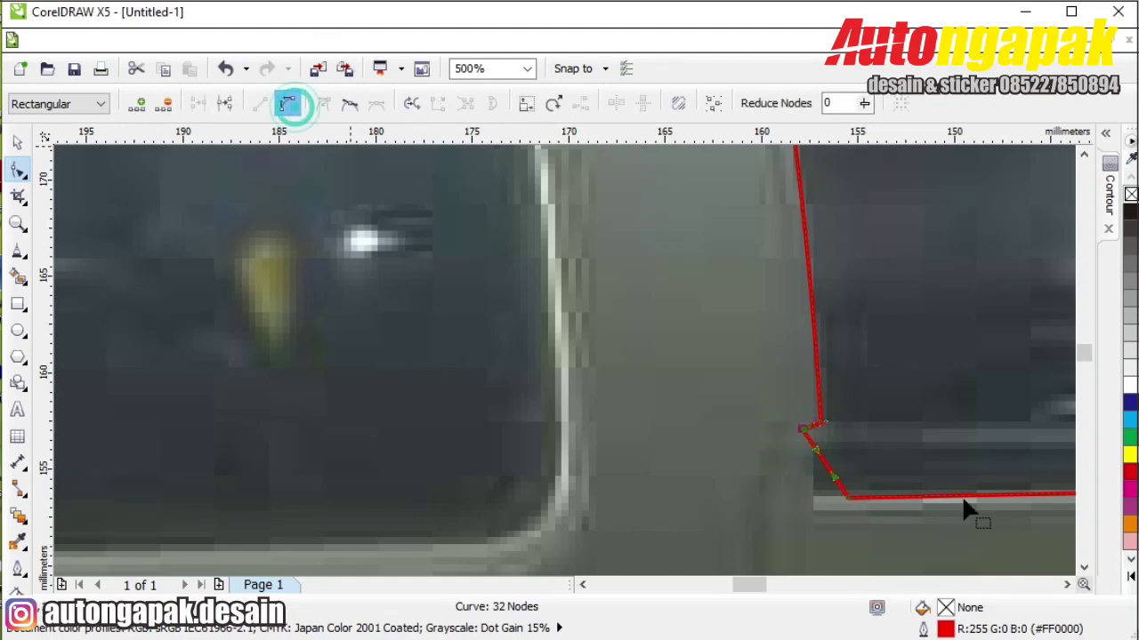
pyautogui.moveTo(817, 443); pyautogui.dragTo(792, 430)
# - Trace the rear side window with a closed outline of straight segments, cutting diagonally across its four corners
pyautogui.scroll(-2, 783, 402)
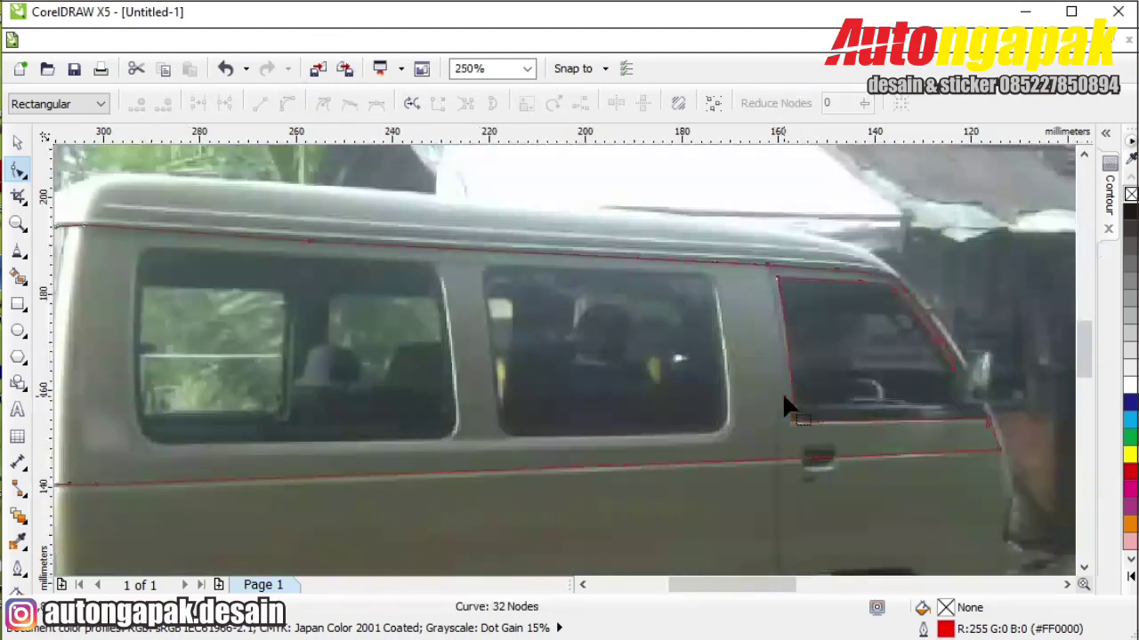
pyautogui.moveTo(752, 587); pyautogui.dragTo(744, 591)
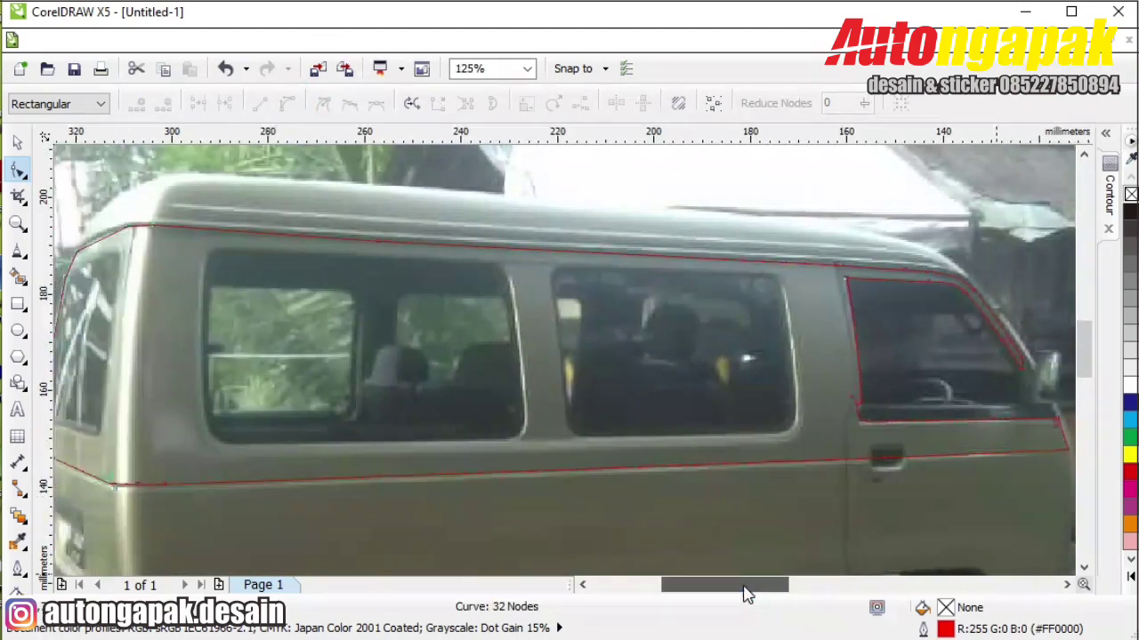
pyautogui.scroll(2, 188, 373)
pyautogui.click(1083, 154)
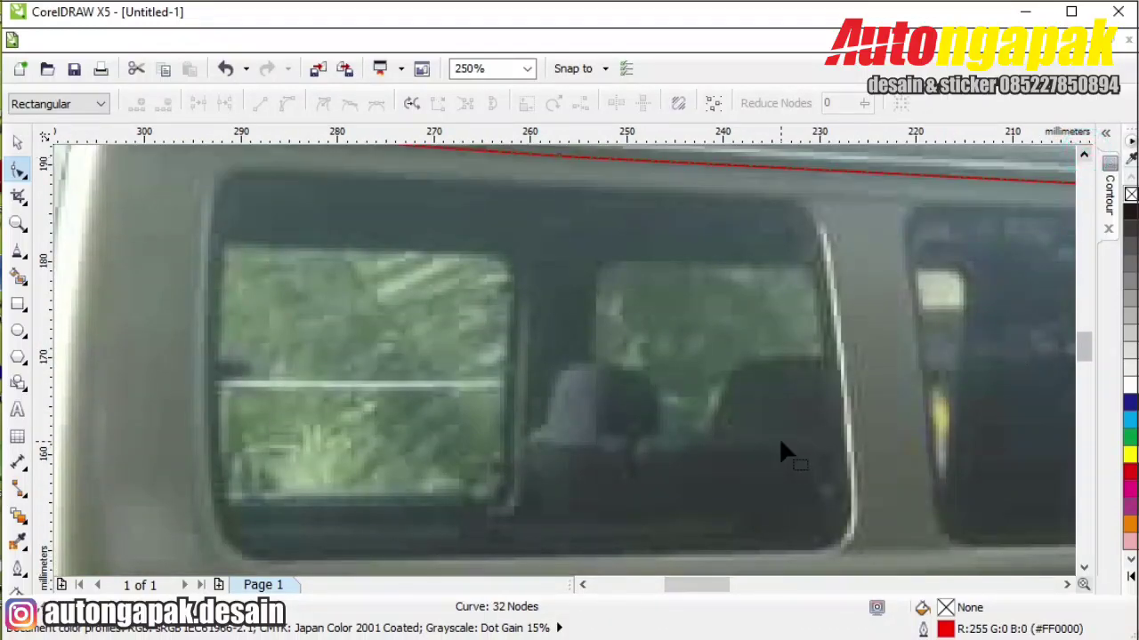
pyautogui.click(18, 251)
pyautogui.click(244, 559)
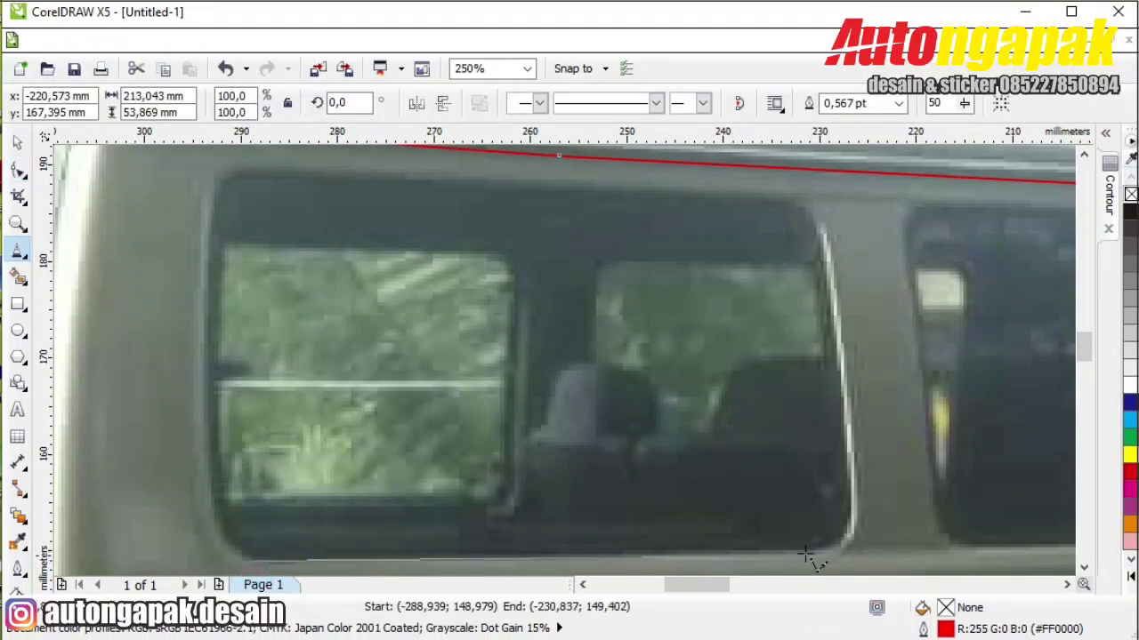
pyautogui.click(852, 487)
pyautogui.click(823, 230)
pyautogui.click(779, 194)
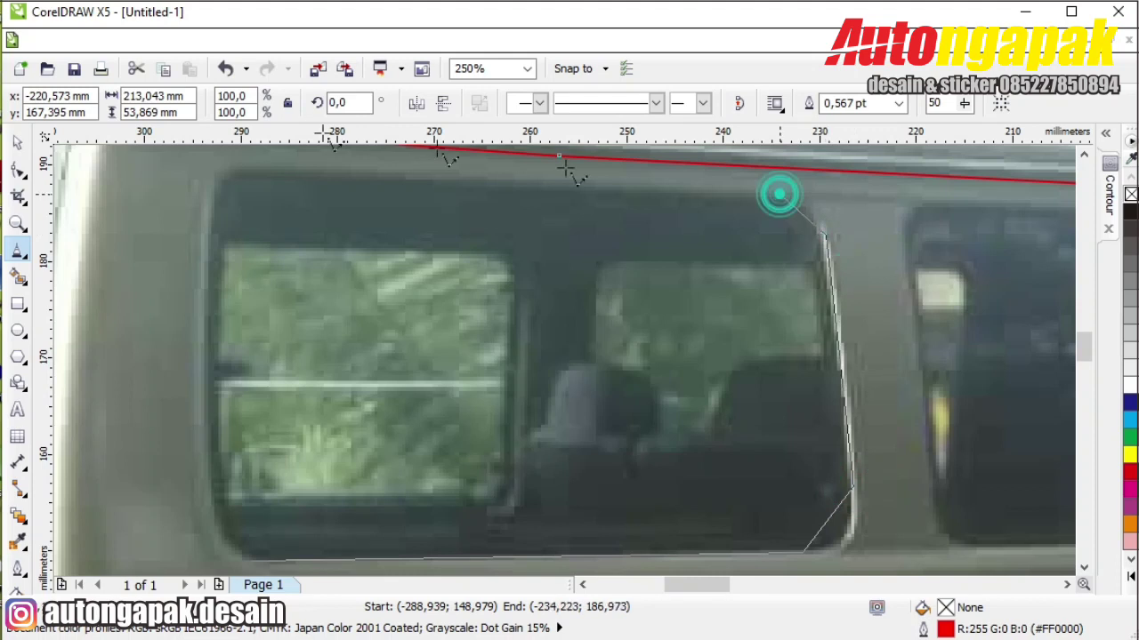
pyautogui.scroll(1, 777, 193)
pyautogui.click(267, 215)
pyautogui.click(209, 288)
pyautogui.scroll(-1, 210, 356)
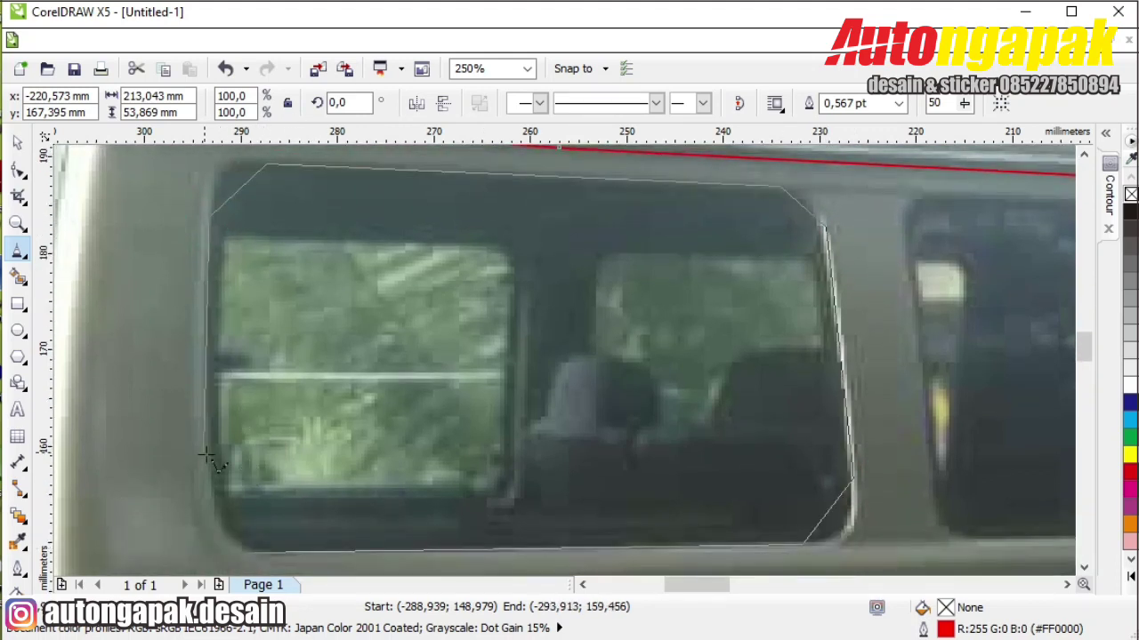
pyautogui.click(208, 457)
pyautogui.click(252, 553)
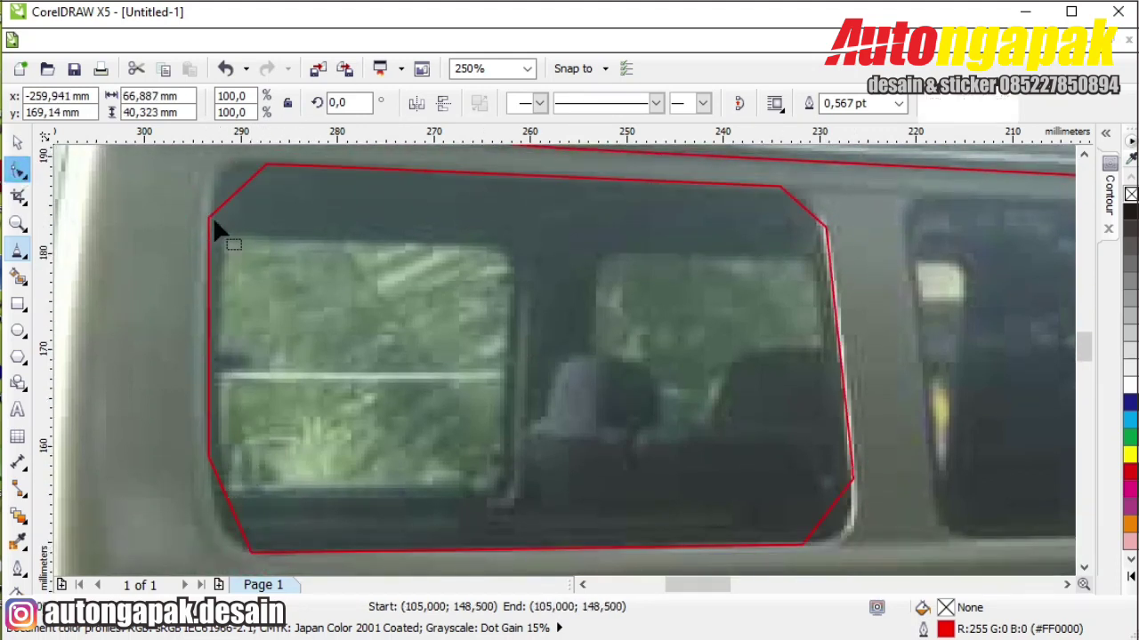
# - Round the rear side window's upper rear corner by converting its diagonal segment to a curve and bending it along the frame
pyautogui.press('F10')
pyautogui.click(208, 220)
pyautogui.click(287, 102)
pyautogui.moveTo(226, 201); pyautogui.dragTo(213, 174)
pyautogui.moveTo(248, 180); pyautogui.dragTo(223, 168)
# - Round the rear side window's lower rear corner by shifting its bottom node forward and curving the diagonal segment with its handles
pyautogui.click(255, 556)
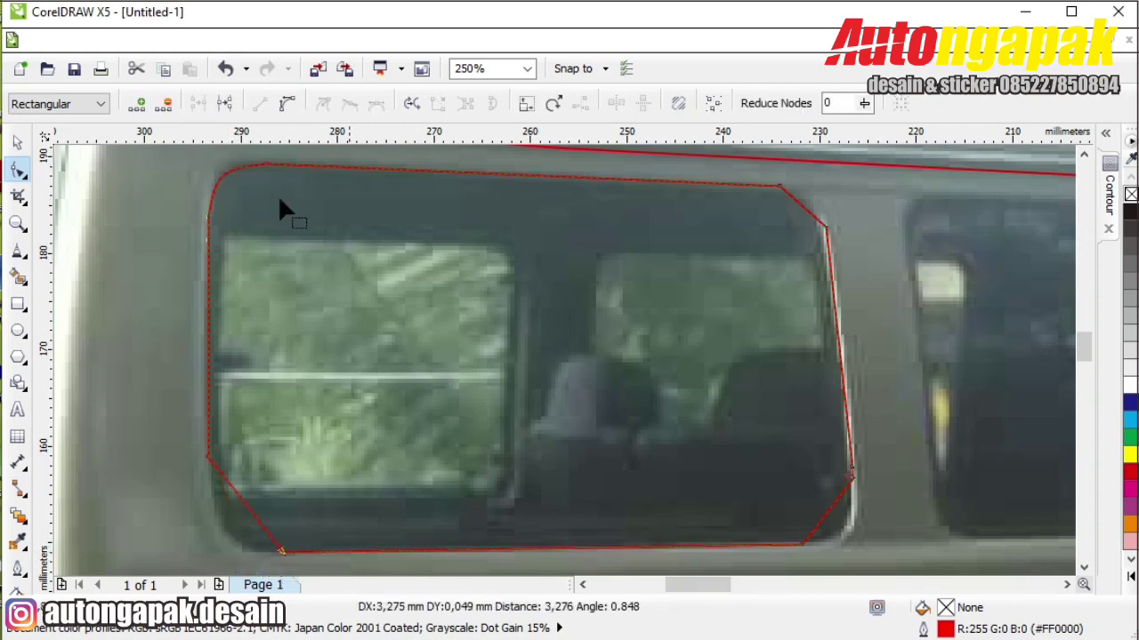
pyautogui.click(287, 103)
pyautogui.moveTo(240, 539); pyautogui.dragTo(219, 549)
pyautogui.click(209, 454)
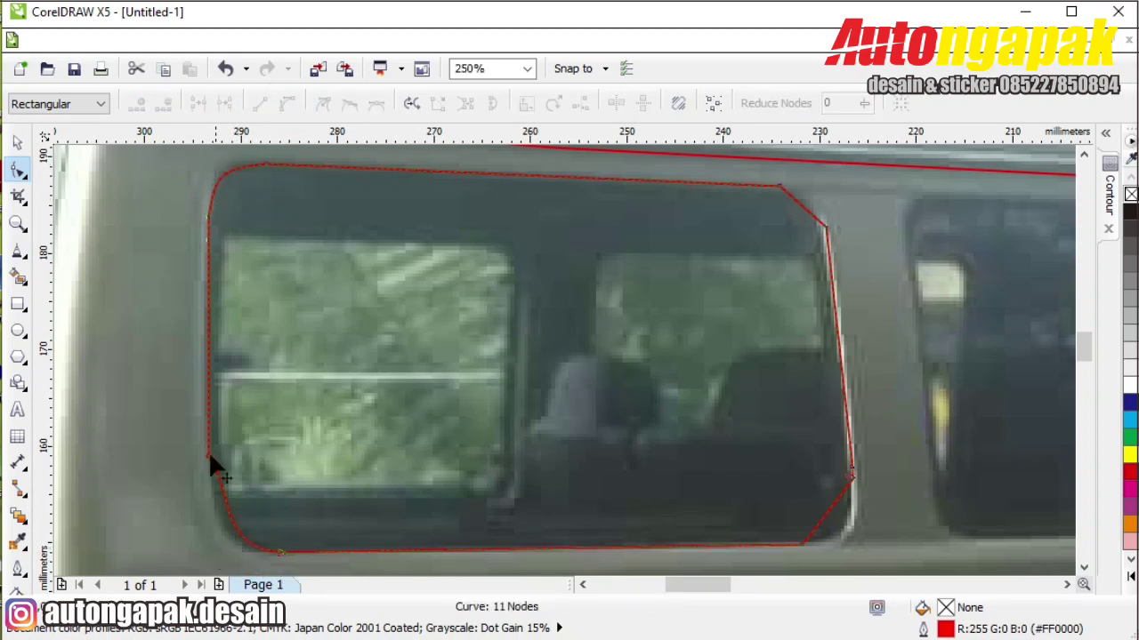
pyautogui.moveTo(228, 485); pyautogui.dragTo(210, 512)
pyautogui.click(206, 459)
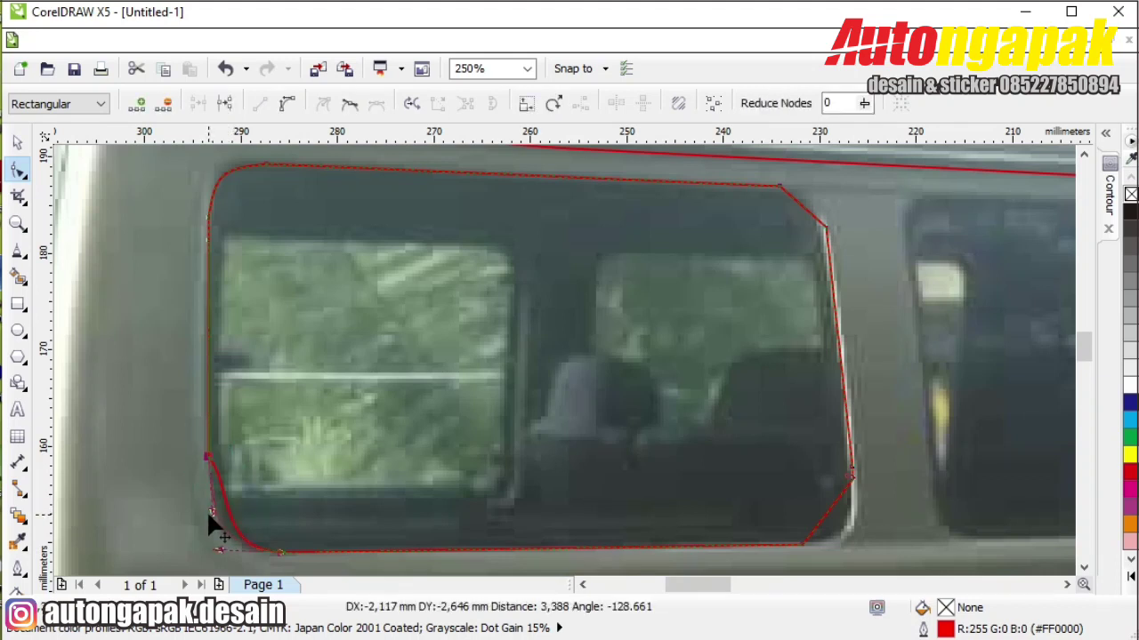
# - Remove the surplus nodes at the rear side window's lower front corner and curve its diagonal segment along the frame
pyautogui.doubleClick(851, 475)
pyautogui.doubleClick(851, 472)
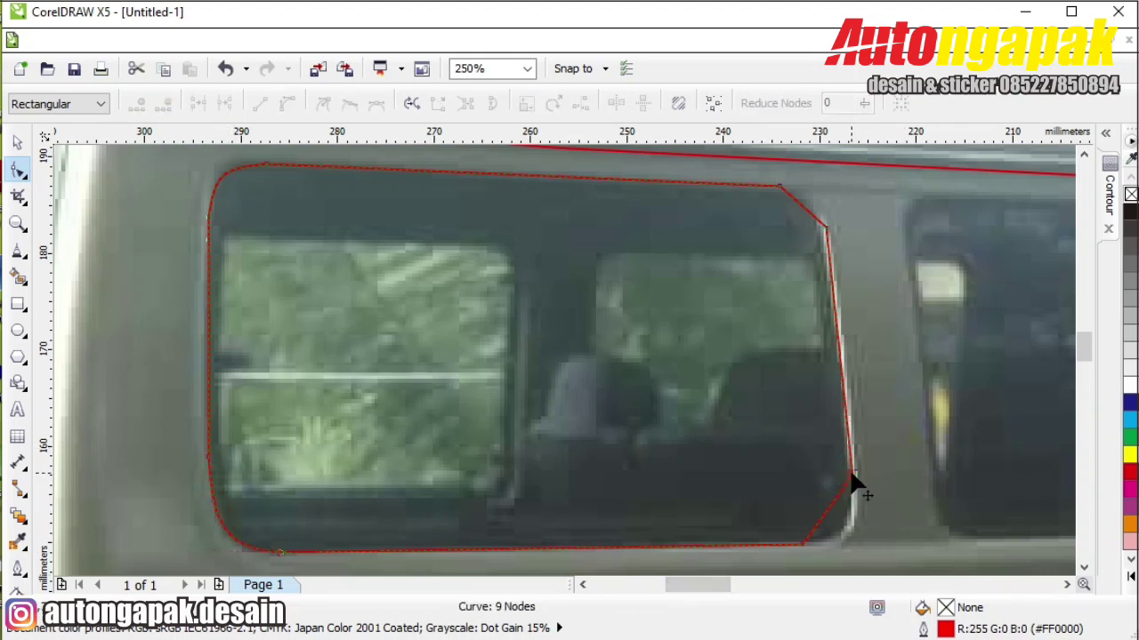
pyautogui.click(851, 474)
pyautogui.click(286, 102)
pyautogui.moveTo(819, 525); pyautogui.dragTo(856, 544)
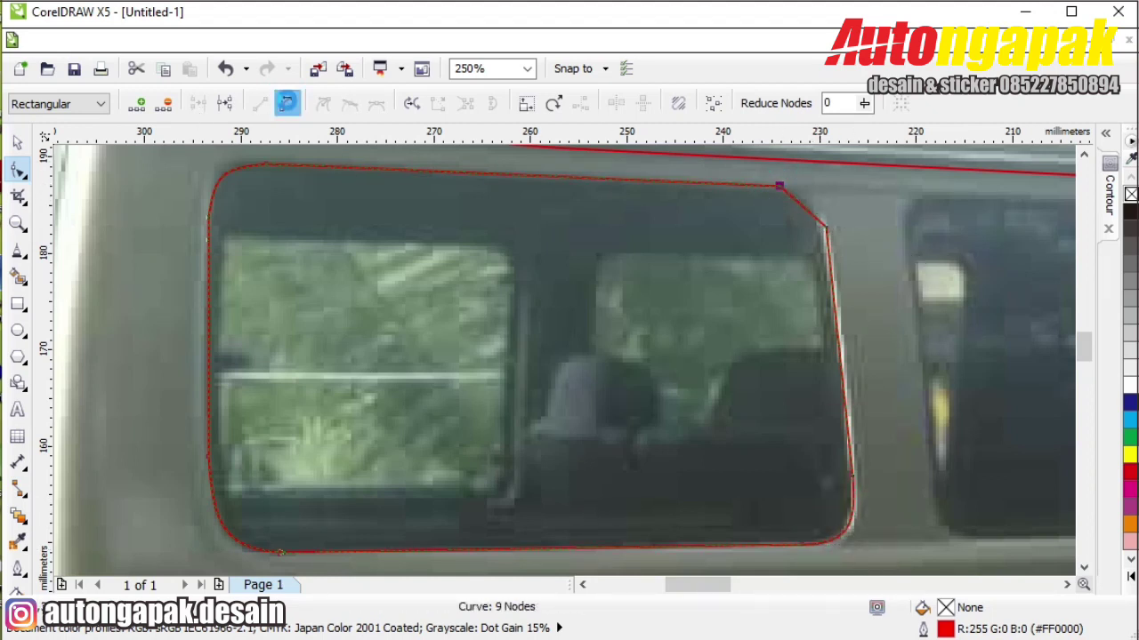
# - Round the rear side window's upper front corner by shifting its top node backward and shaping the curved segment with its handles
pyautogui.moveTo(788, 201); pyautogui.dragTo(764, 182)
pyautogui.click(824, 219)
pyautogui.click(835, 182)
pyautogui.moveTo(823, 204); pyautogui.dragTo(820, 212)
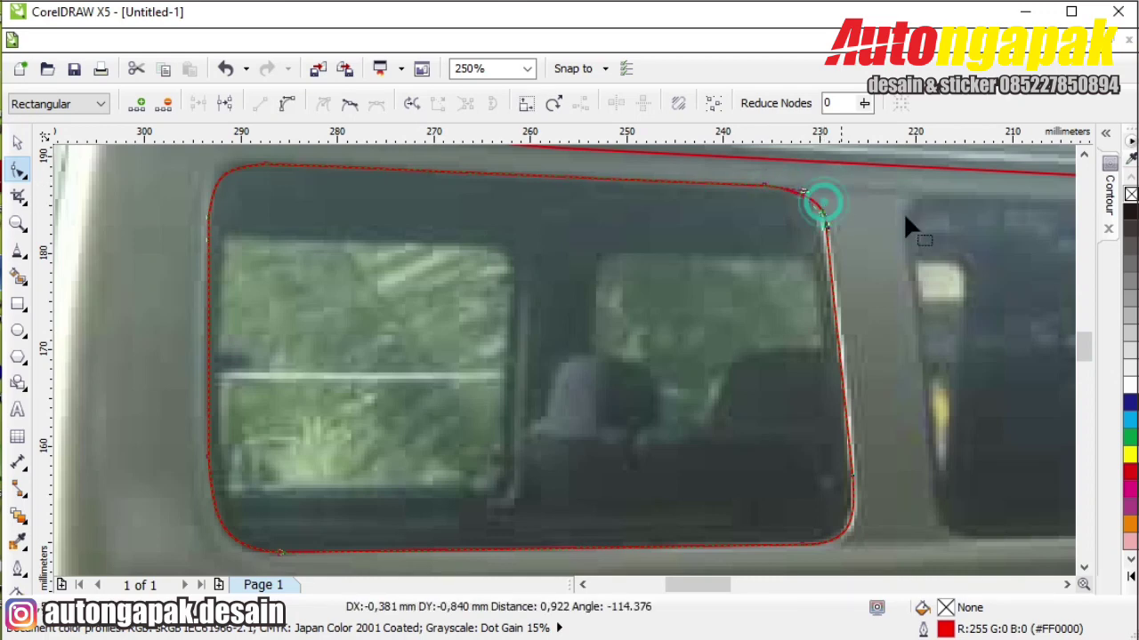
# - Trace the middle side window with a closed outline of straight segments, cutting diagonally across its corners
pyautogui.scroll(-1, 837, 268)
pyautogui.click(1066, 584)
pyautogui.click(1066, 584)
pyautogui.scroll(3, 596, 258)
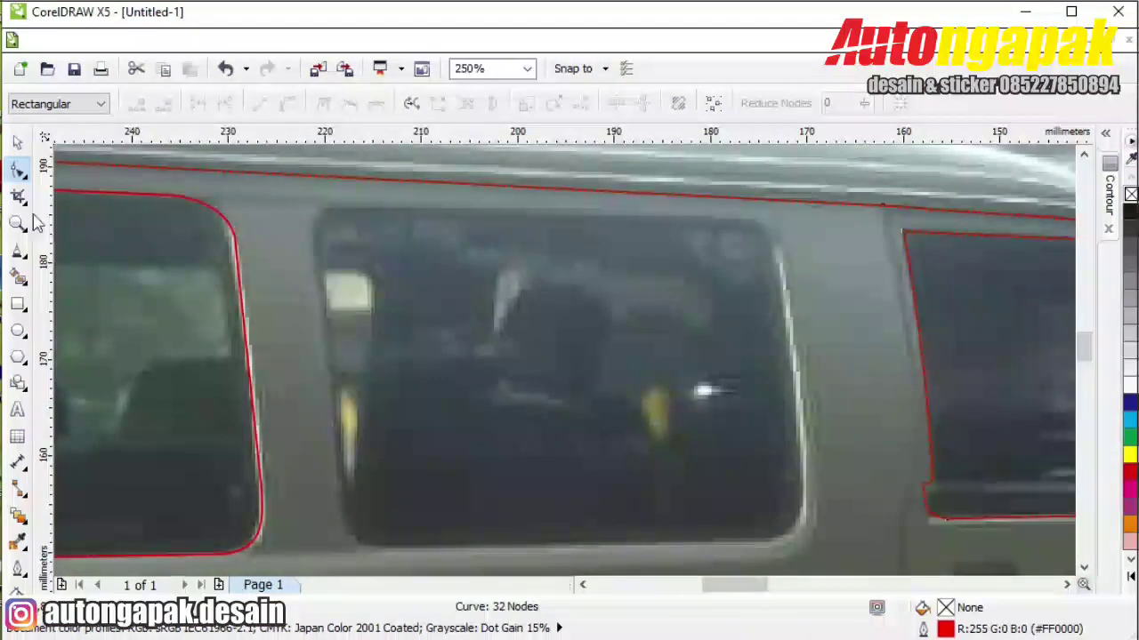
pyautogui.click(20, 252)
pyautogui.click(366, 549)
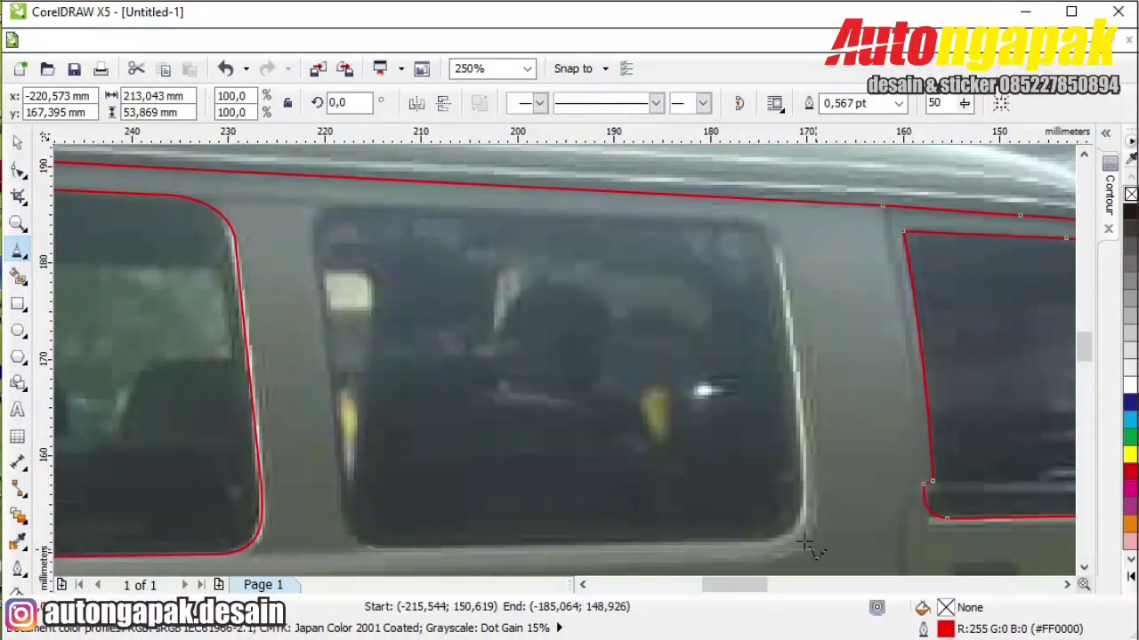
pyautogui.click(757, 540)
pyautogui.click(803, 489)
pyautogui.click(765, 236)
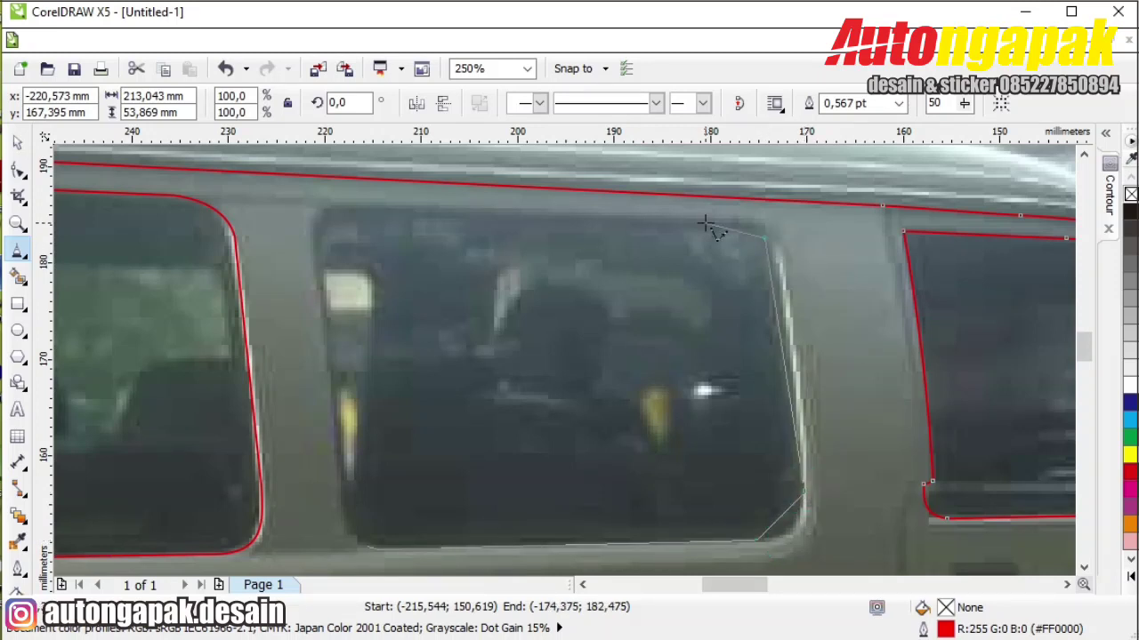
pyautogui.click(337, 212)
pyautogui.click(313, 253)
pyautogui.click(343, 517)
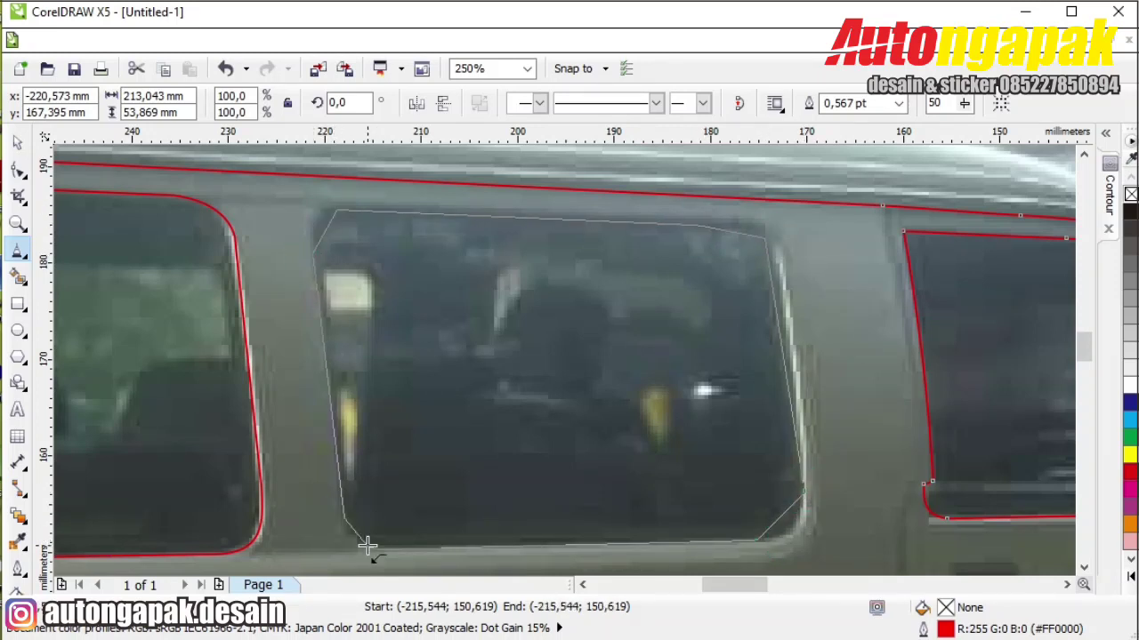
pyautogui.click(367, 548)
# - Round the middle side window's upper rear corner by adjusting its top node and curving the diagonal segment outward
pyautogui.click(18, 169)
pyautogui.click(306, 234)
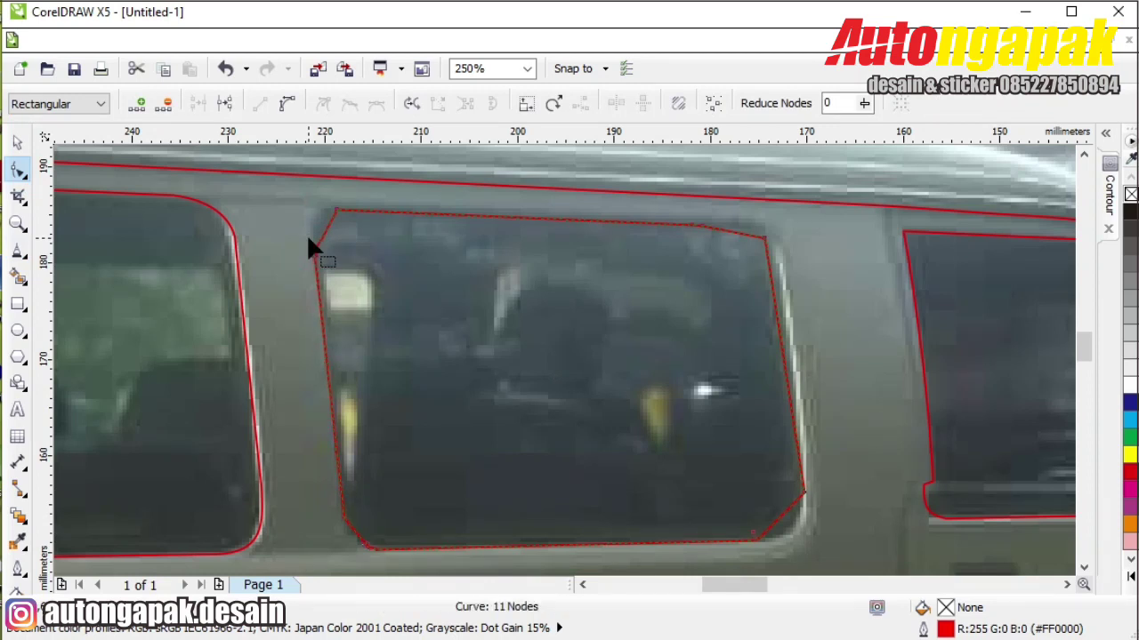
pyautogui.moveTo(339, 212); pyautogui.dragTo(355, 211)
pyautogui.moveTo(313, 254); pyautogui.dragTo(307, 211)
# - Delete the surplus node at the middle side window's lower rear corner and bend the corner segment into a smooth curve
pyautogui.doubleClick(372, 544)
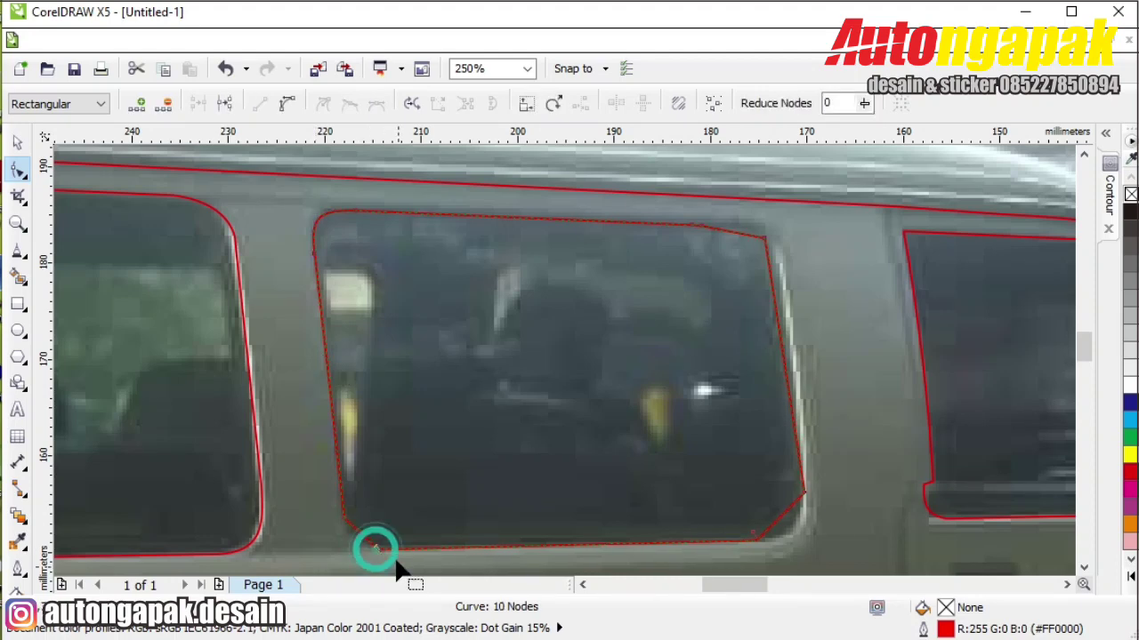
pyautogui.scroll(2, 365, 543)
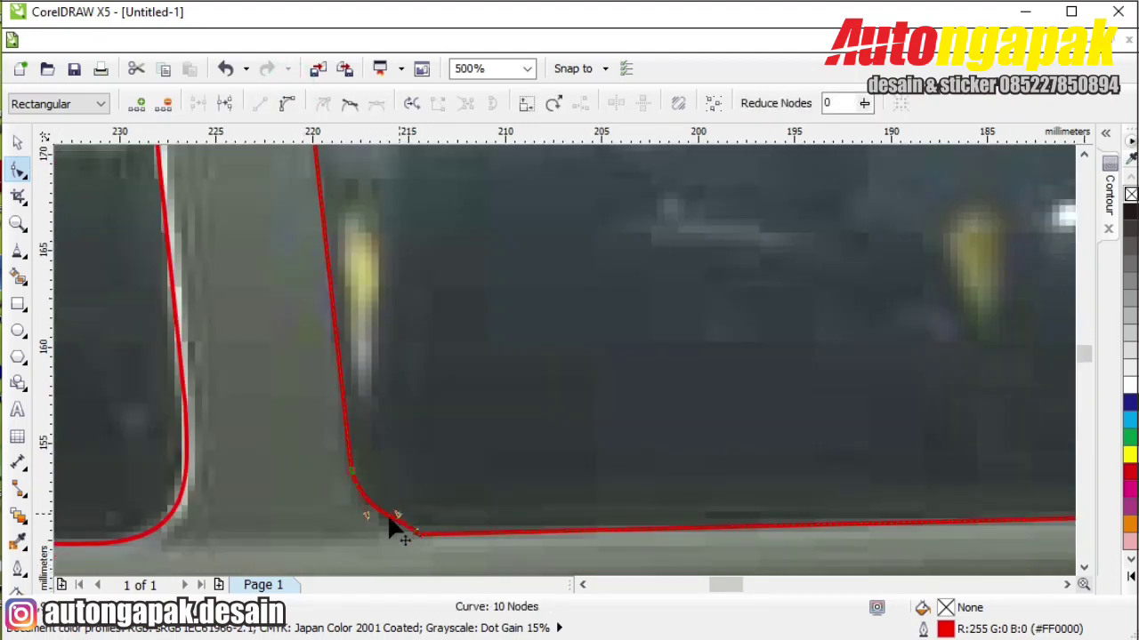
pyautogui.scroll(-2, 391, 527)
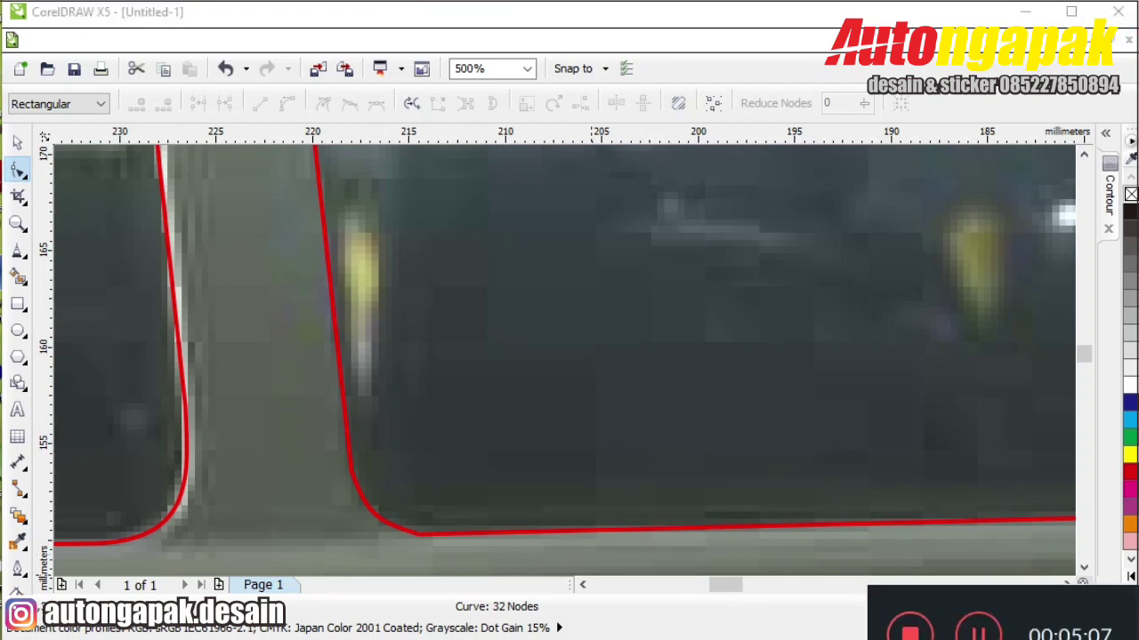
# - Round the middle side window's lower front corner by curving its diagonal segment out to the window frame
pyautogui.scroll(-2, 479, 491)
pyautogui.hscroll(3, 692, 491)
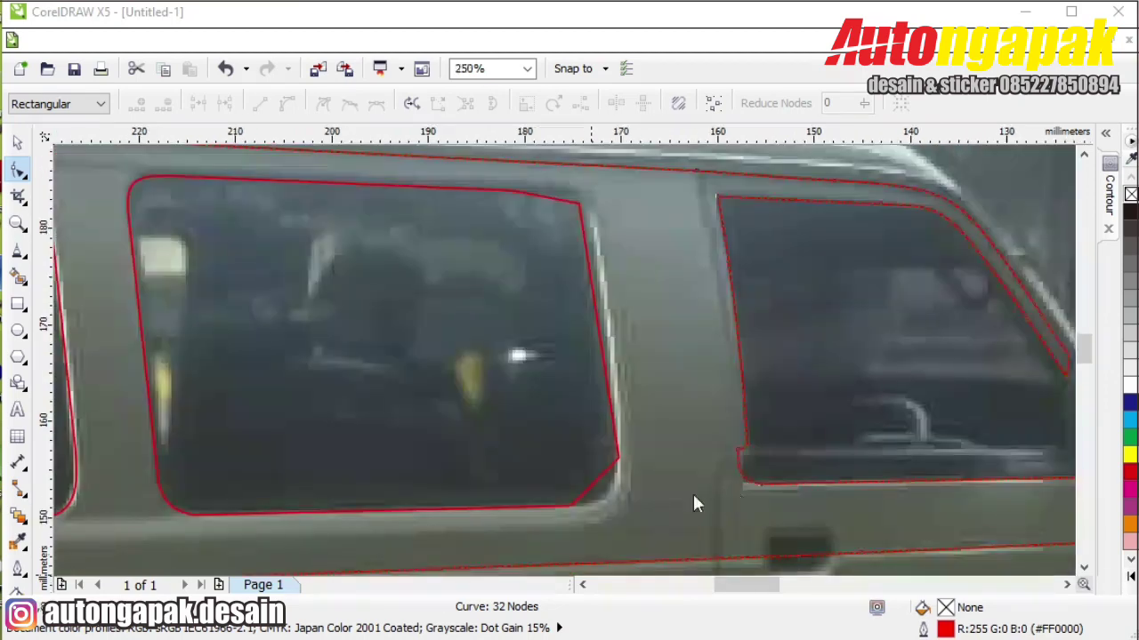
pyautogui.scroll(3, 685, 494)
pyautogui.click(544, 424)
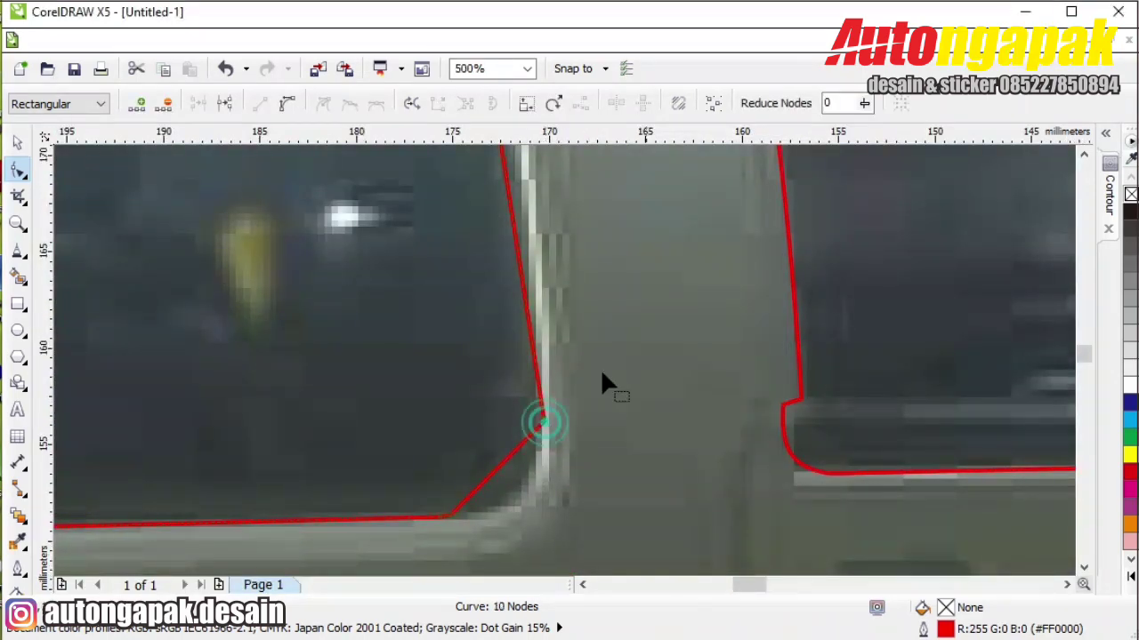
pyautogui.moveTo(481, 485); pyautogui.dragTo(505, 513)
pyautogui.moveTo(515, 452); pyautogui.dragTo(542, 477)
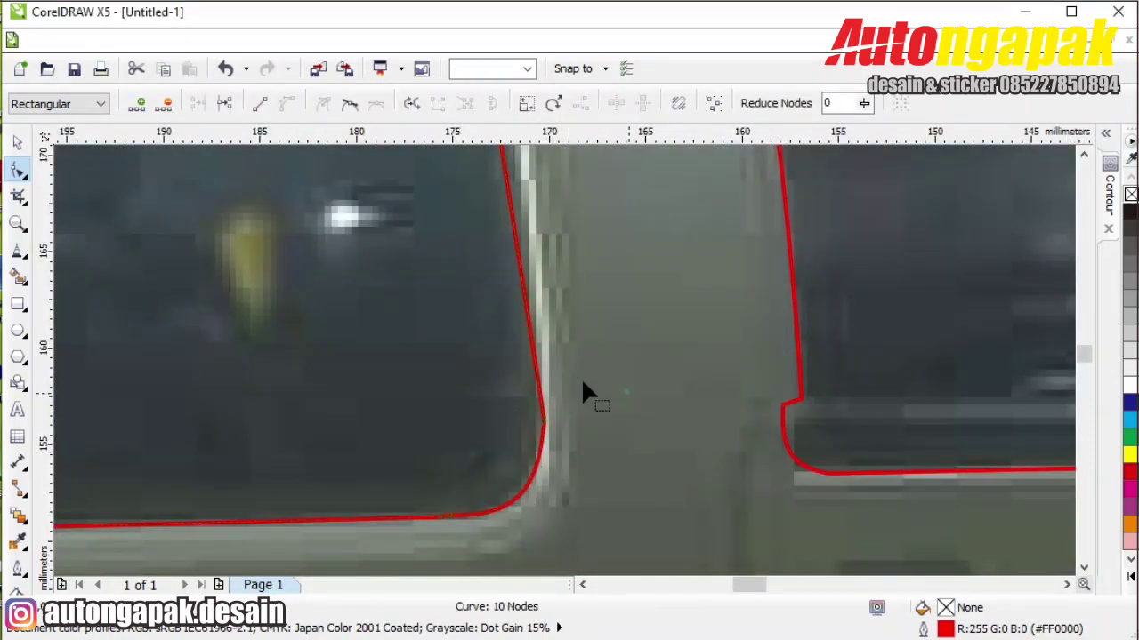
pyautogui.click(581, 381)
# - Fit the middle side window's upper front corner to the frame by repositioning its nodes and curving the segment between them
pyautogui.click(1083, 153)
pyautogui.click(1083, 153)
pyautogui.click(1085, 157)
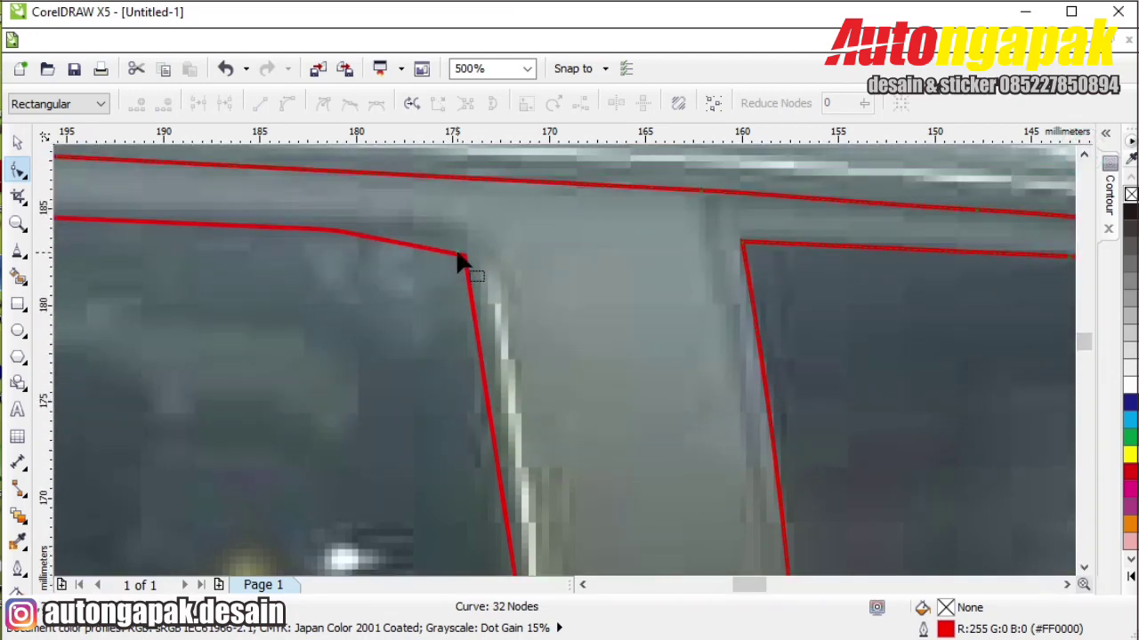
pyautogui.moveTo(462, 255); pyautogui.dragTo(495, 313)
pyautogui.doubleClick(348, 233)
pyautogui.click(320, 228)
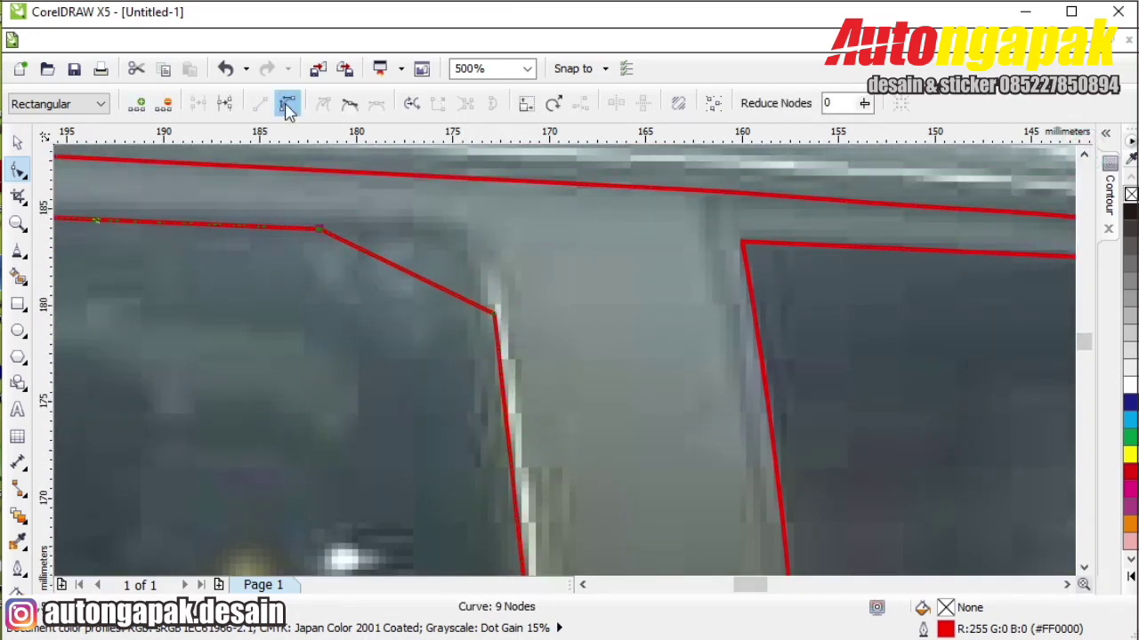
pyautogui.click(286, 103)
pyautogui.moveTo(376, 261); pyautogui.dragTo(480, 259)
pyautogui.press('F3')
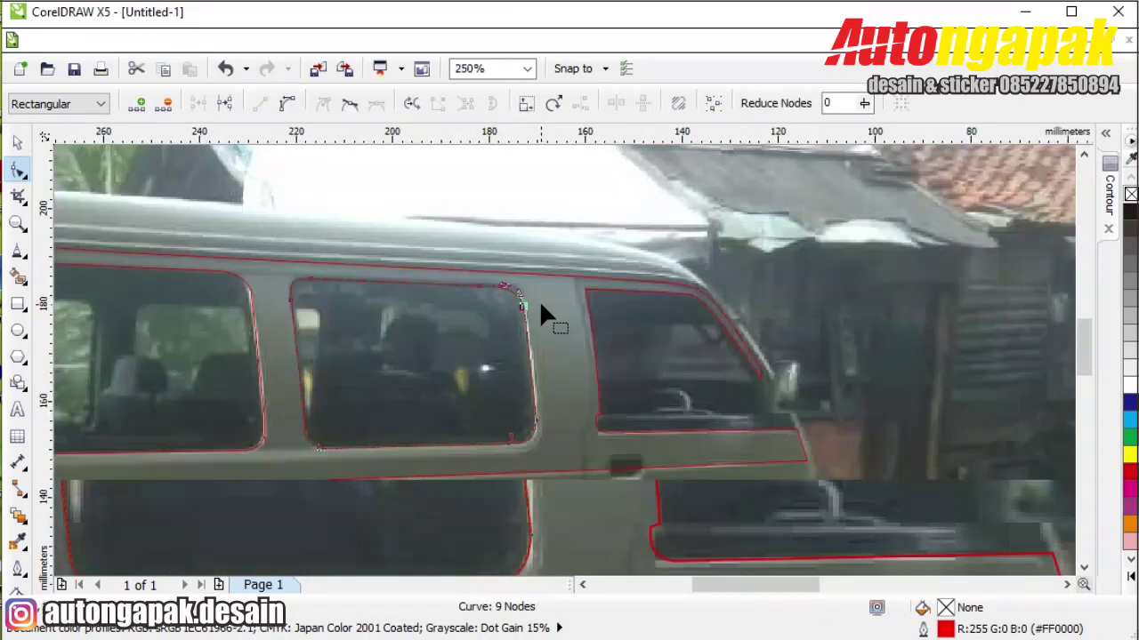
pyautogui.click(557, 380)
# - Smooth the outer outline along the van's rear edge by deleting two intermediate nodes and bending the curve slightly outward
pyautogui.scroll(-1, 557, 381)
pyautogui.scroll(1, 198, 372)
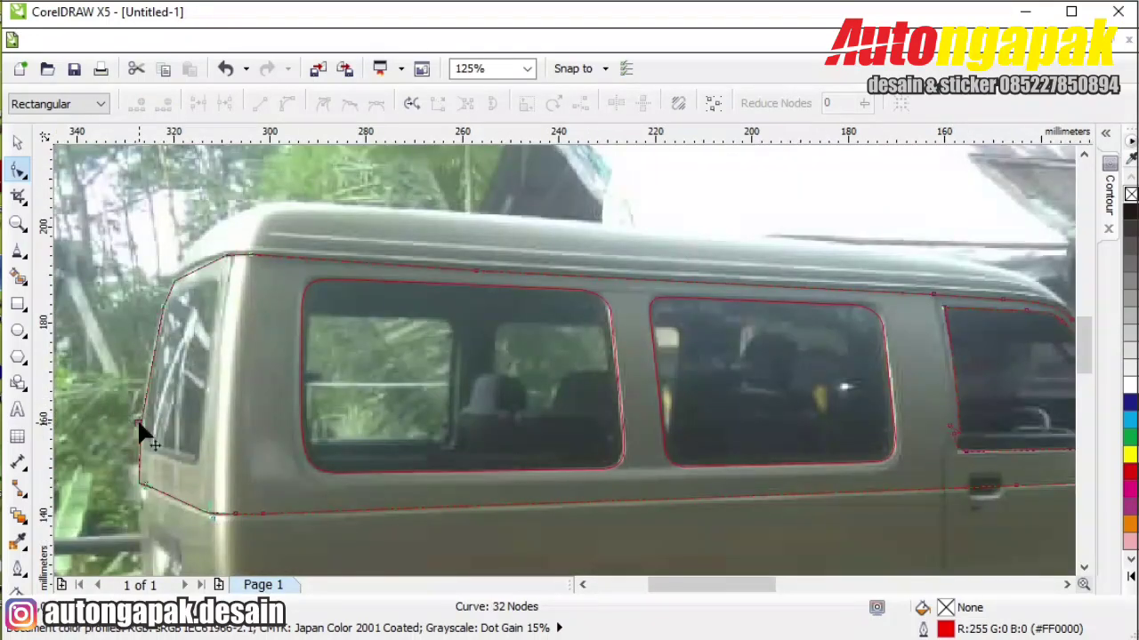
pyautogui.click(138, 425)
pyautogui.press('Delete')
pyautogui.scroll(1, 137, 420)
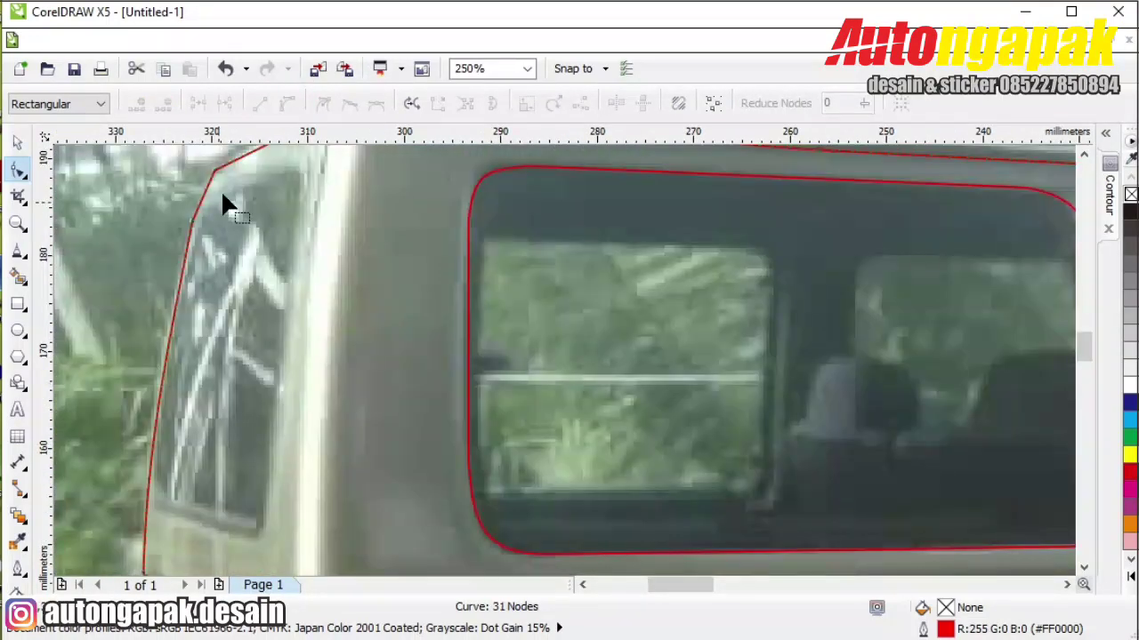
pyautogui.moveTo(168, 347); pyautogui.dragTo(157, 350)
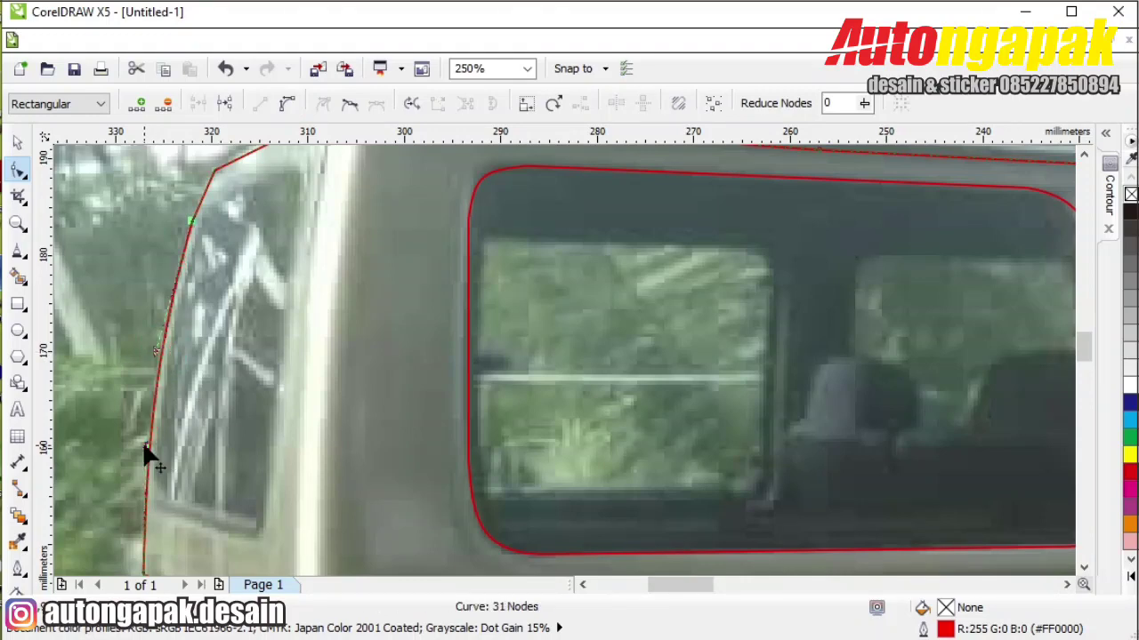
pyautogui.press('Delete')
pyautogui.scroll(-1, 219, 207)
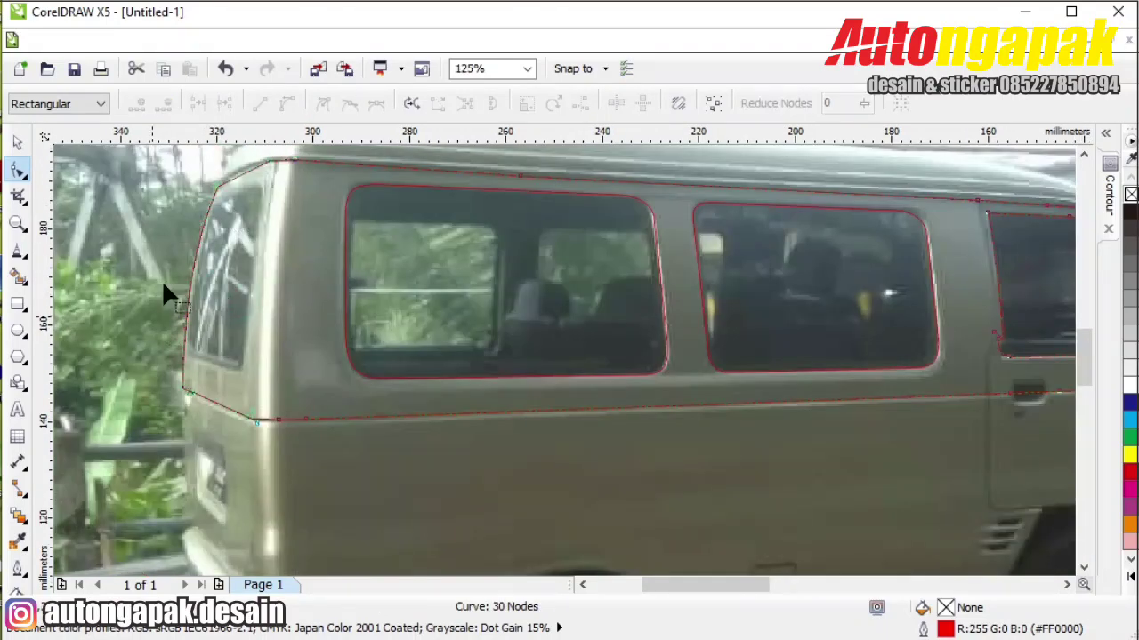
# - Curve the outer outline's short segment at the rear roof corner and delete the angular corner node
pyautogui.scroll(1, 294, 204)
pyautogui.click(293, 171)
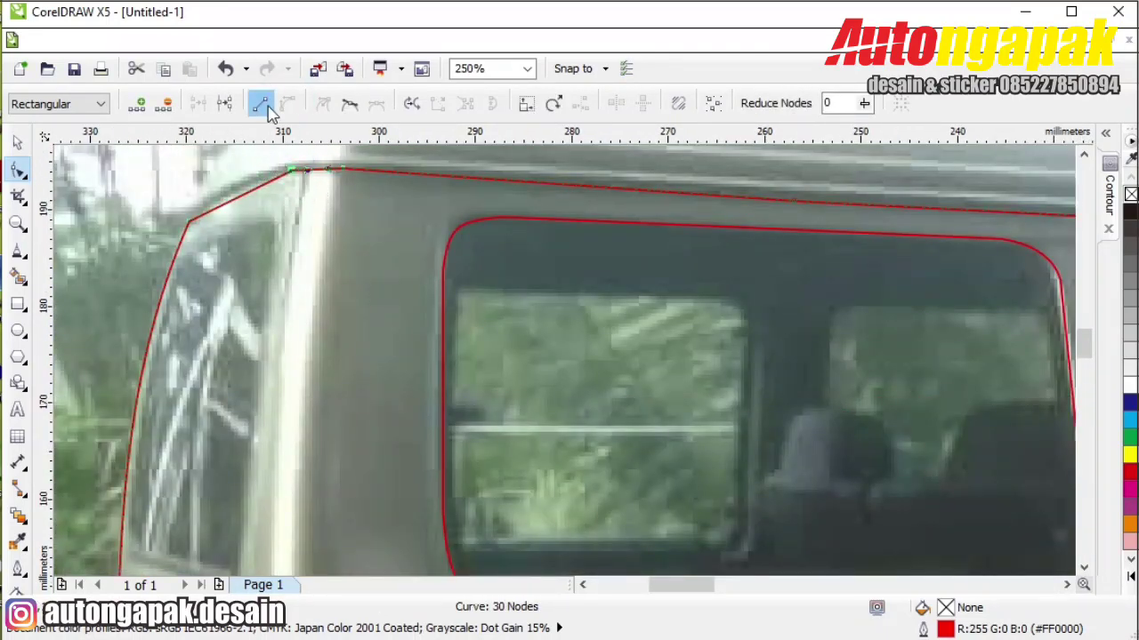
pyautogui.scroll(1, 311, 174)
pyautogui.click(307, 169)
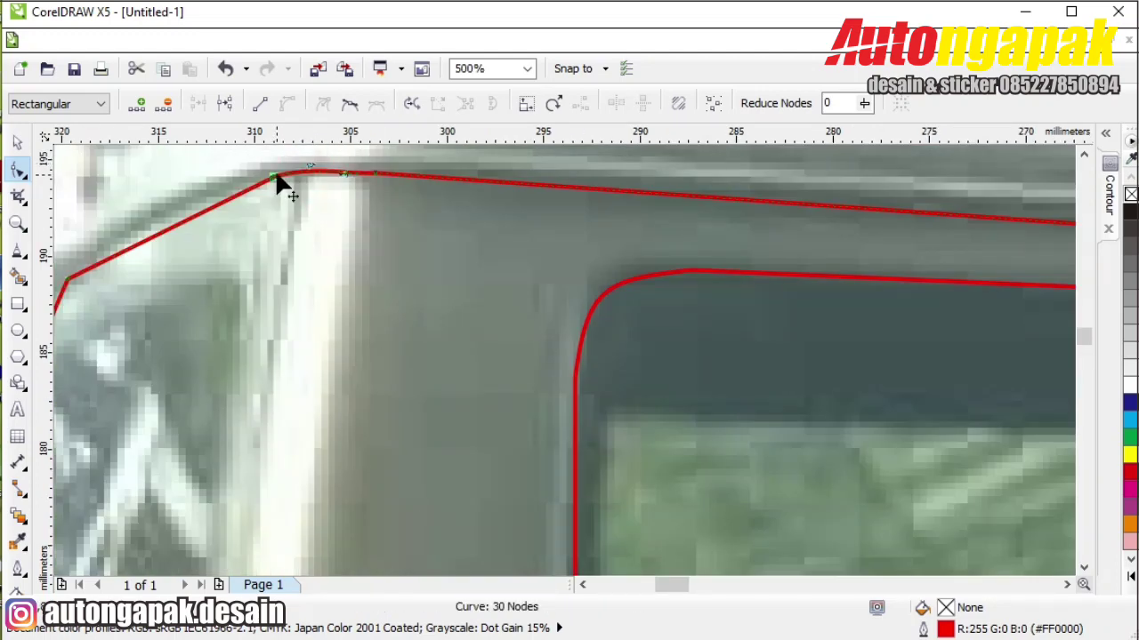
pyautogui.press('Delete')
# - Smooth the outer outline's sloping edge at the rear roof corner by adding a node and curving the short segment toward the roofline
pyautogui.click(68, 278)
pyautogui.doubleClick(235, 191)
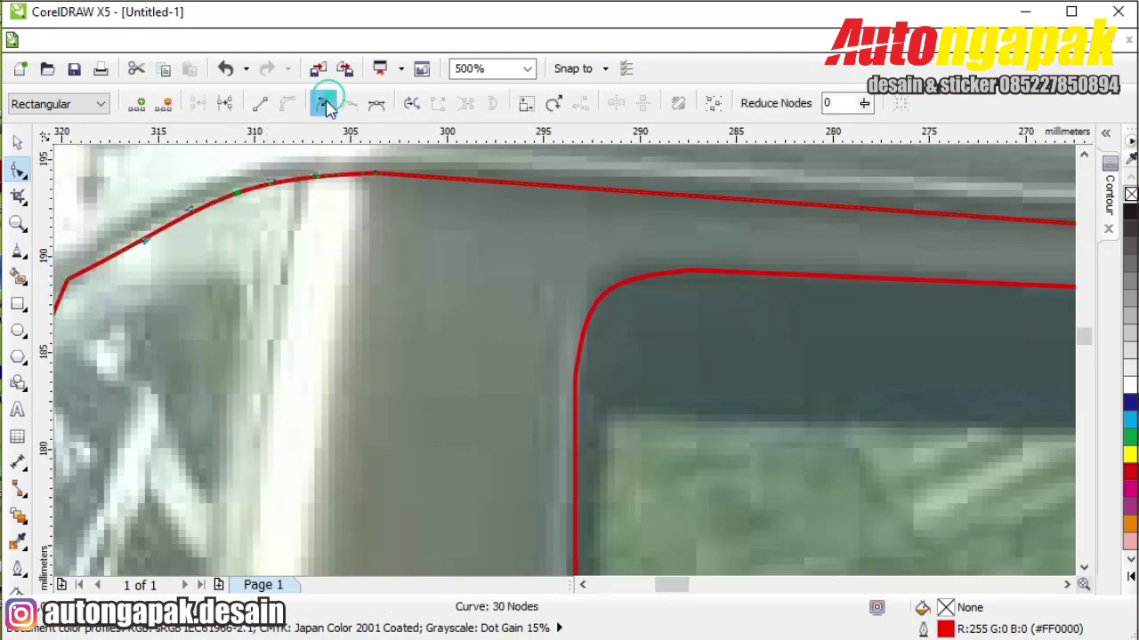
pyautogui.click(260, 103)
pyautogui.click(374, 174)
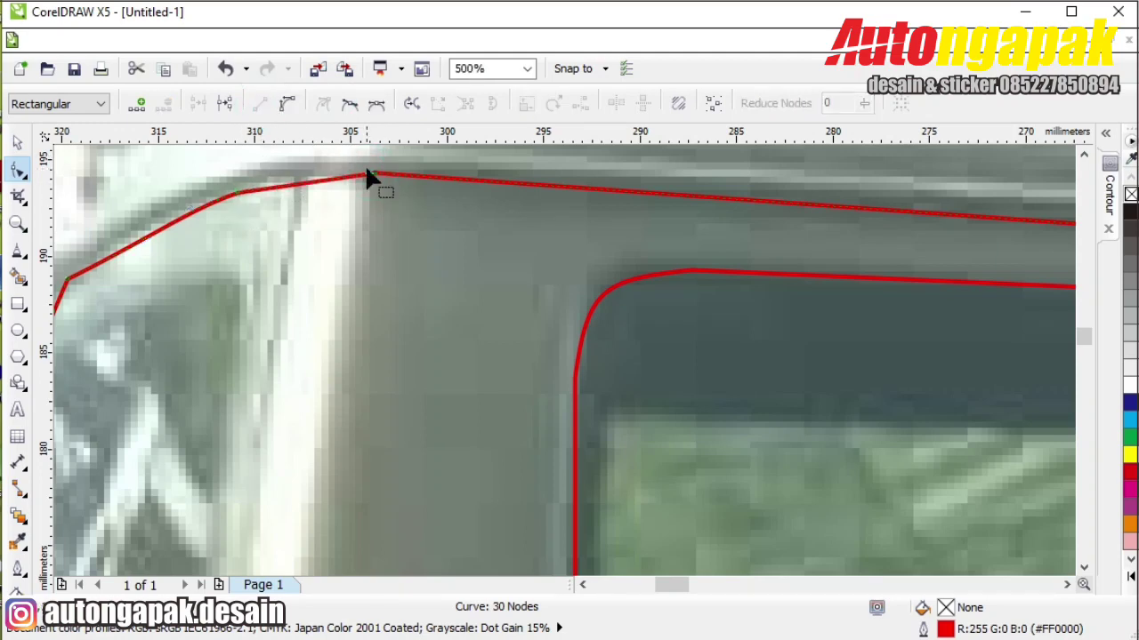
pyautogui.click(287, 103)
pyautogui.moveTo(285, 183); pyautogui.dragTo(338, 172)
pyautogui.scroll(-3, 399, 240)
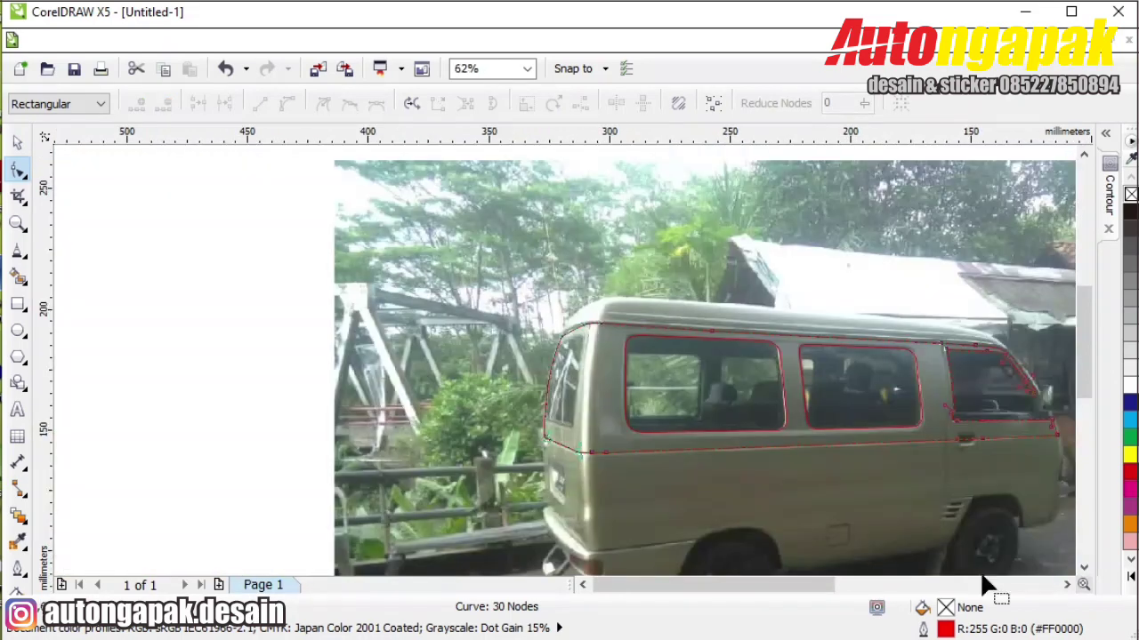
# - Trace the rearmost narrow window as a rough closed outline of straight segments, leaving its rear side outside the frame
pyautogui.scroll(3, 547, 498)
pyautogui.press('F5')
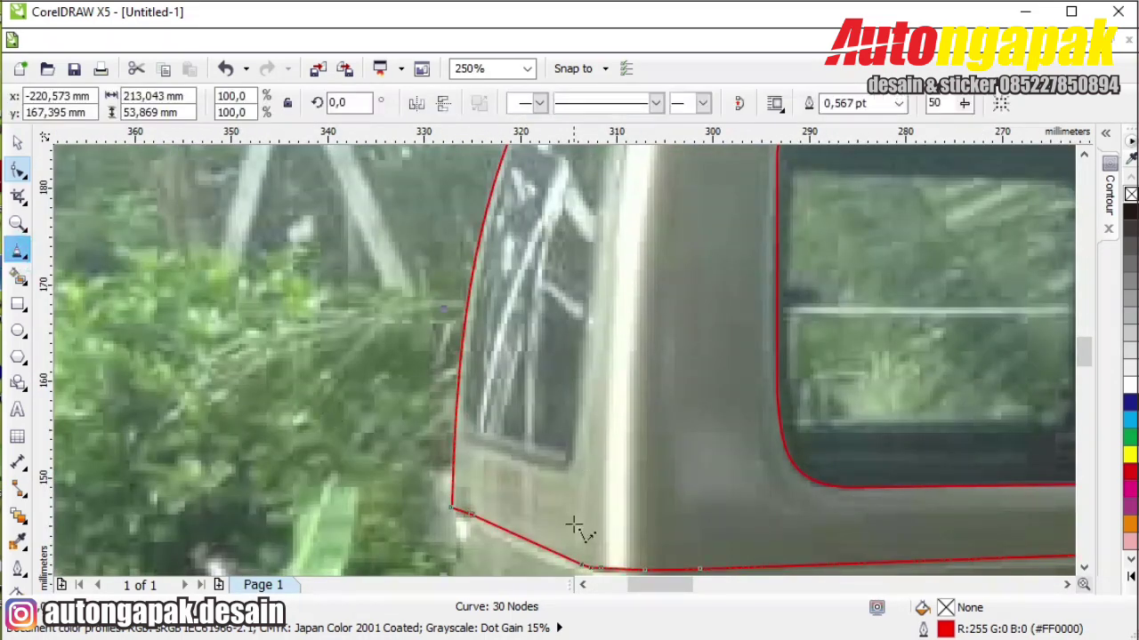
pyautogui.scroll(1, 579, 528)
pyautogui.click(551, 466)
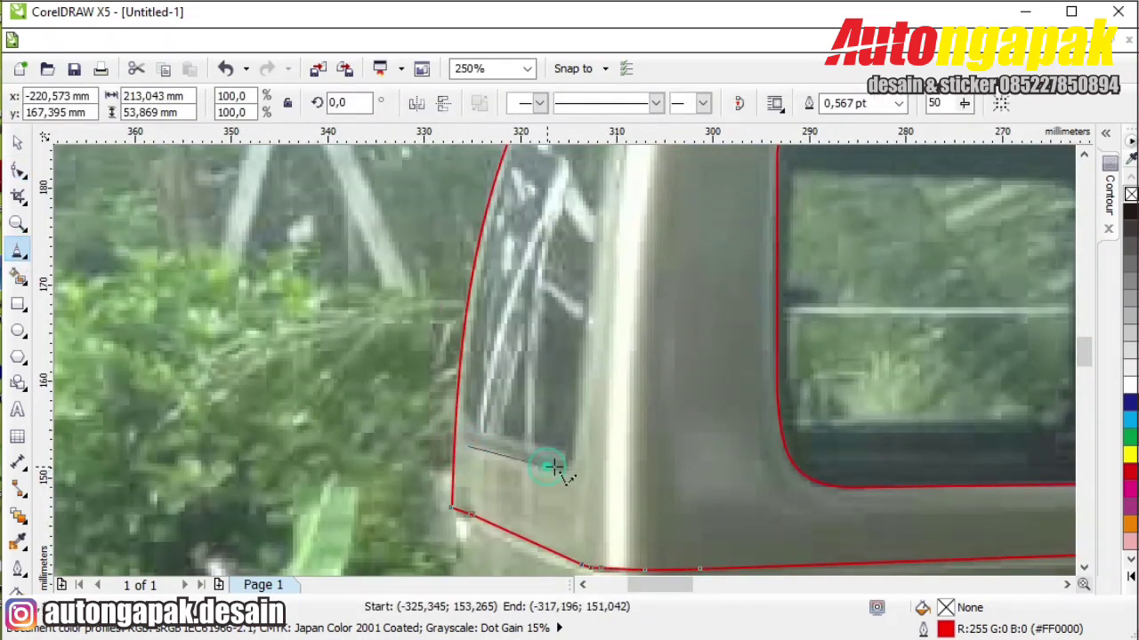
pyautogui.scroll(1, 622, 267)
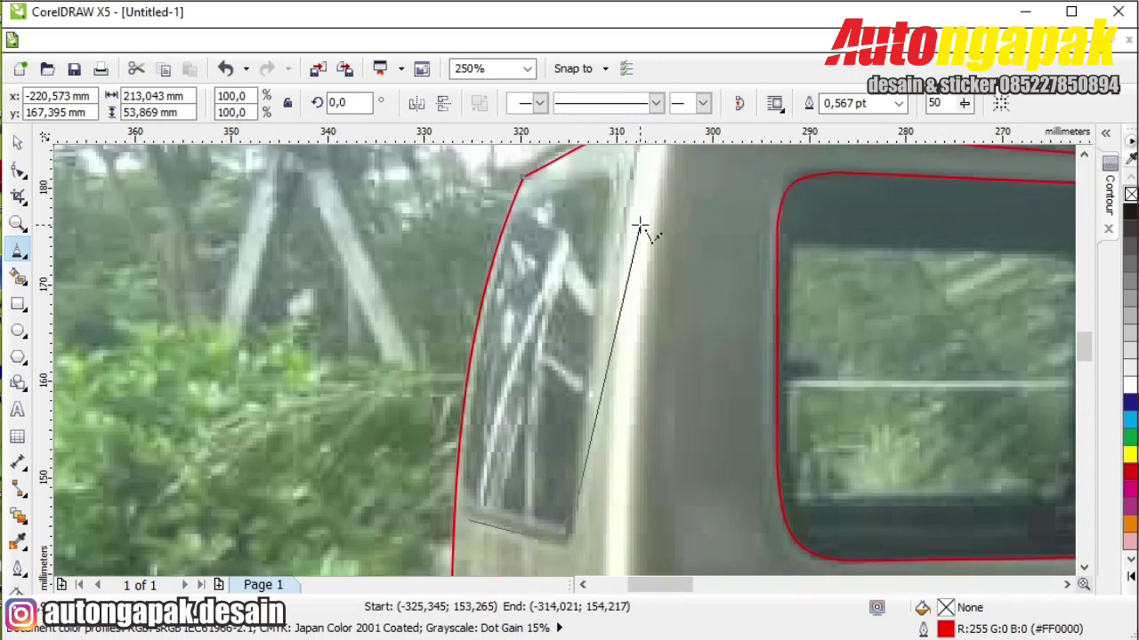
pyautogui.click(617, 179)
pyautogui.click(588, 171)
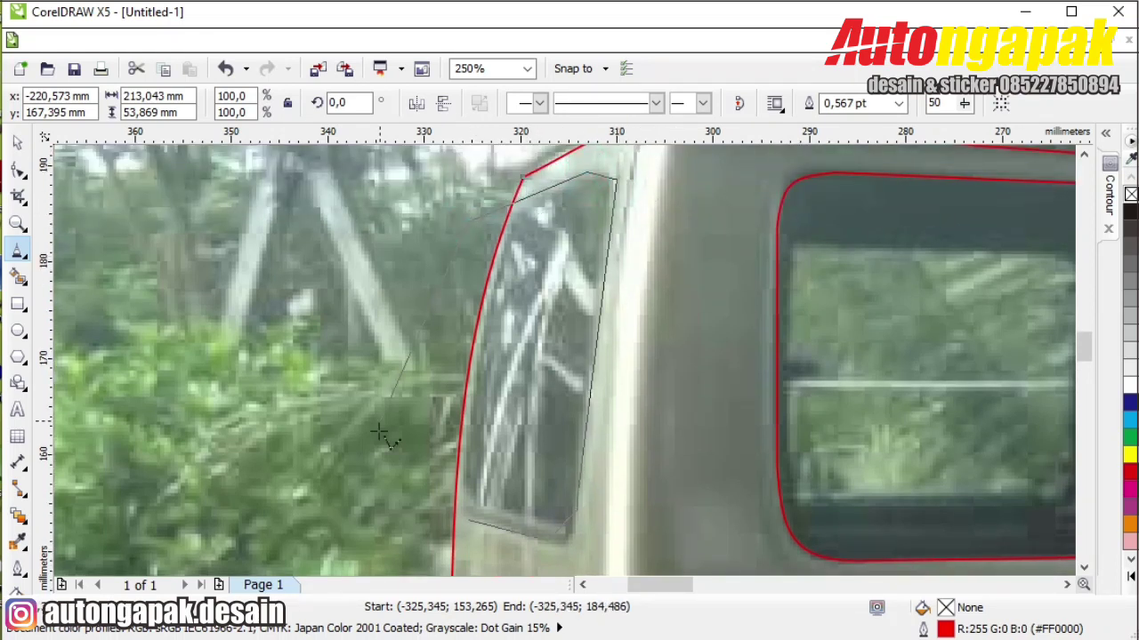
pyautogui.click(471, 520)
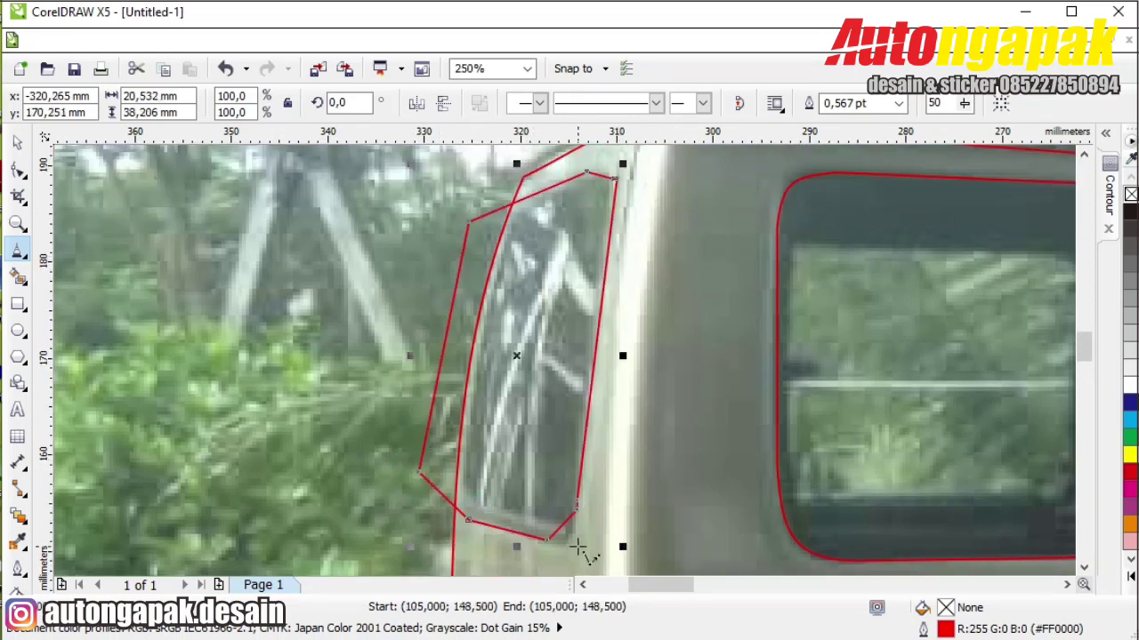
# - Round the rearmost window's lower front corner with a curved segment and move its lower rear node closer to the frame
pyautogui.scroll(1, 569, 462)
pyautogui.press('F10')
pyautogui.scroll(2, 605, 459)
pyautogui.click(562, 469)
pyautogui.click(286, 103)
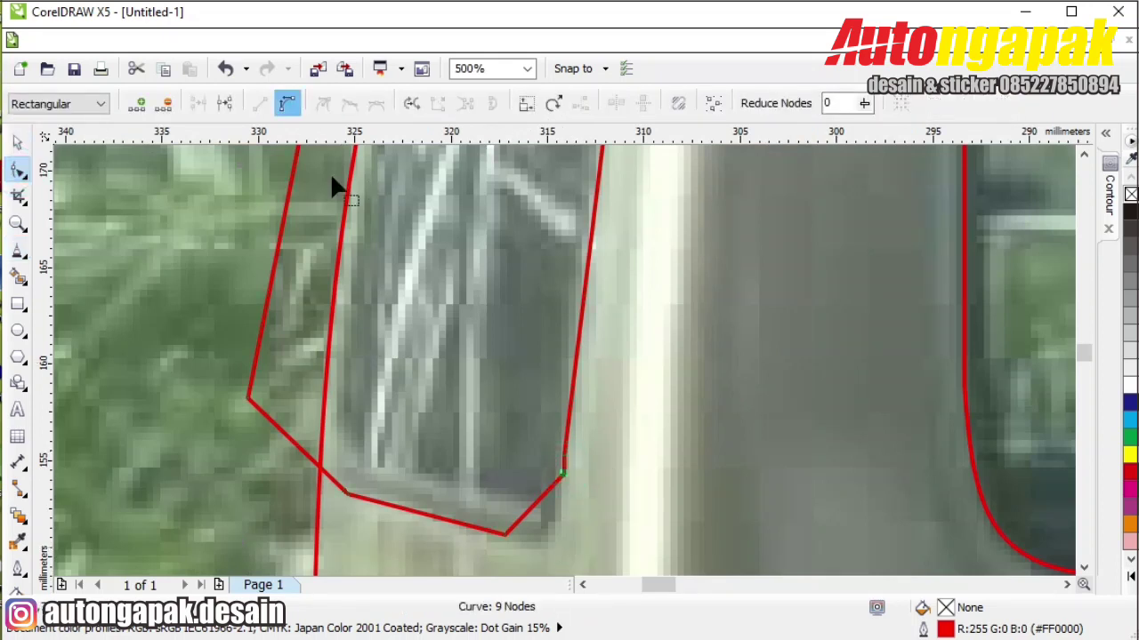
pyautogui.moveTo(534, 503); pyautogui.dragTo(541, 552)
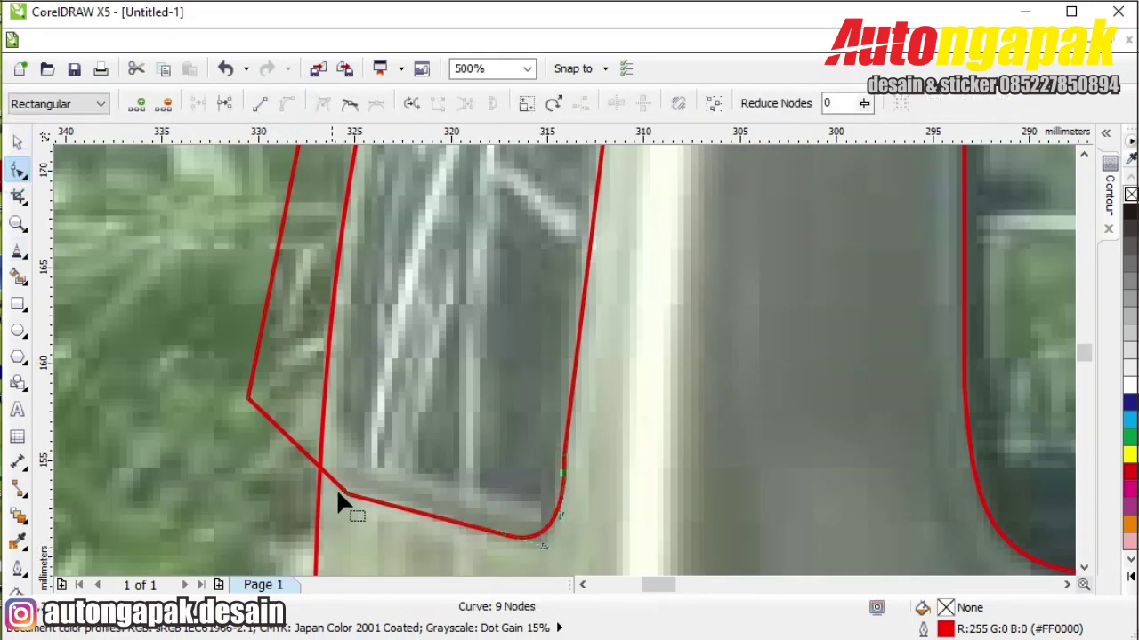
pyautogui.moveTo(337, 425); pyautogui.dragTo(300, 430)
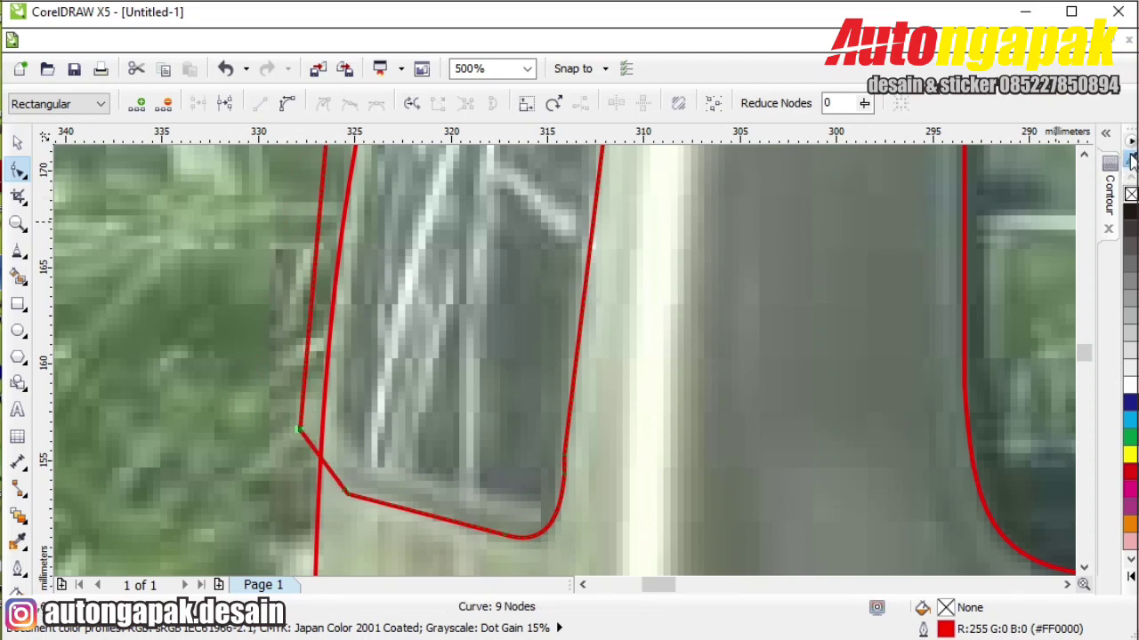
# - Round the rearmost window's upper front corner by repositioning its nodes and curving the segment, and shift the upper rear node slightly inward
pyautogui.click(1078, 151)
pyautogui.click(1080, 155)
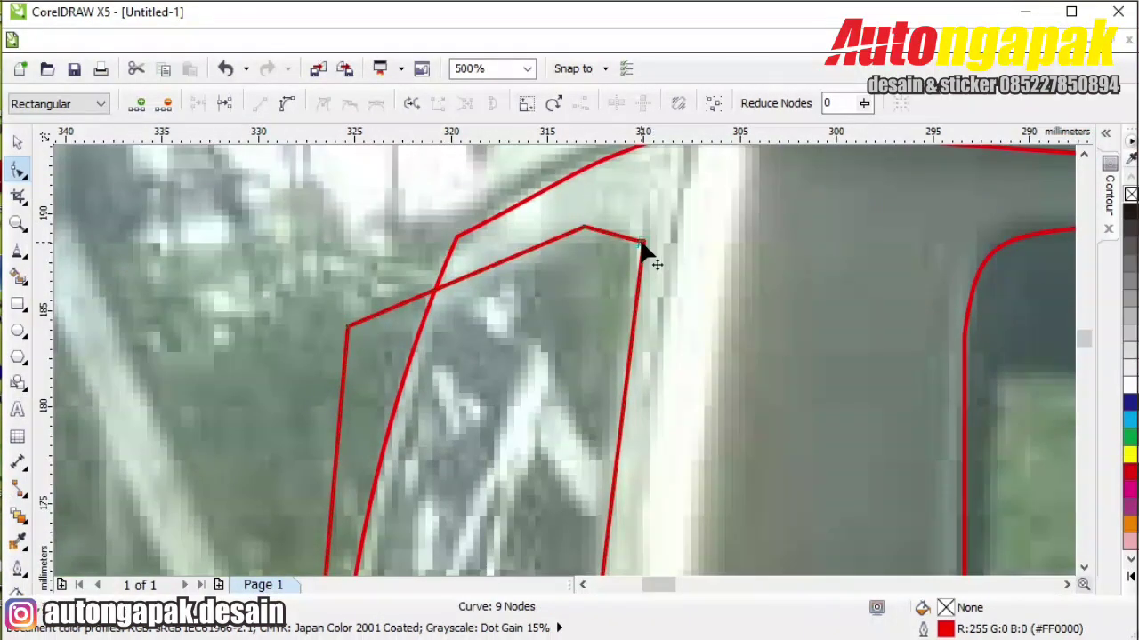
pyautogui.doubleClick(642, 241)
pyautogui.moveTo(638, 241); pyautogui.dragTo(632, 279)
pyautogui.click(290, 104)
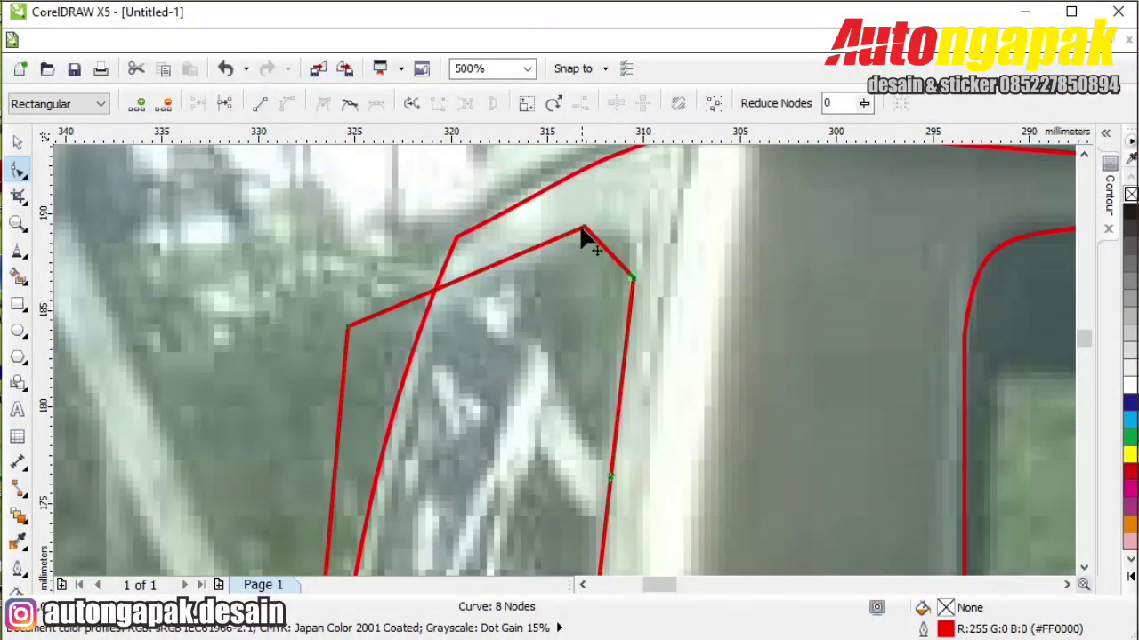
pyautogui.moveTo(612, 258); pyautogui.dragTo(634, 235)
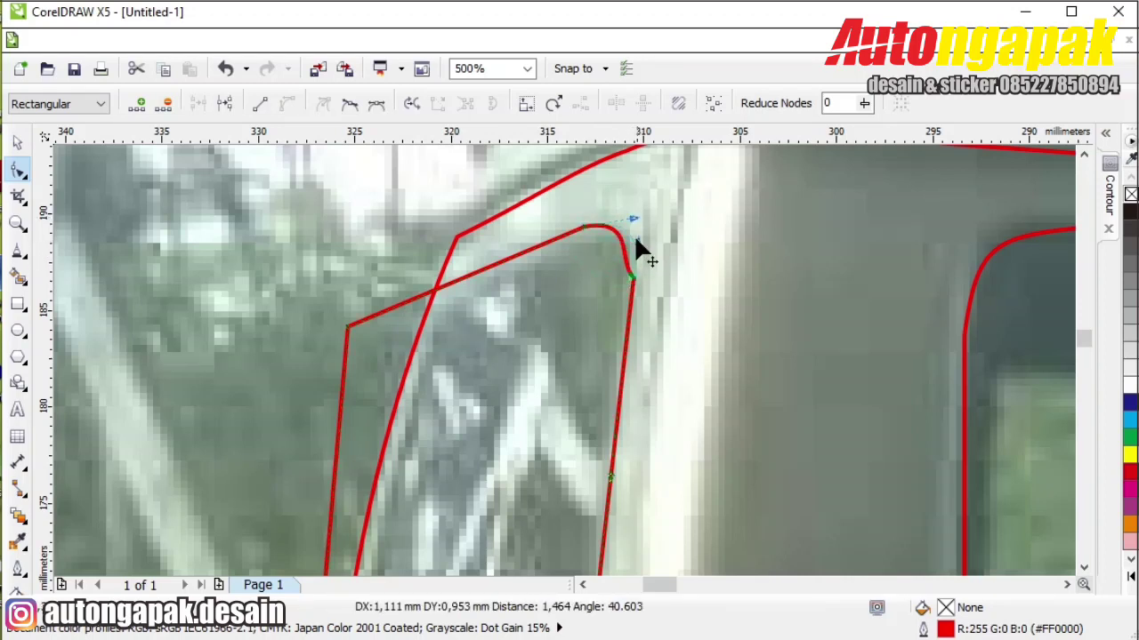
pyautogui.moveTo(350, 330); pyautogui.dragTo(358, 340)
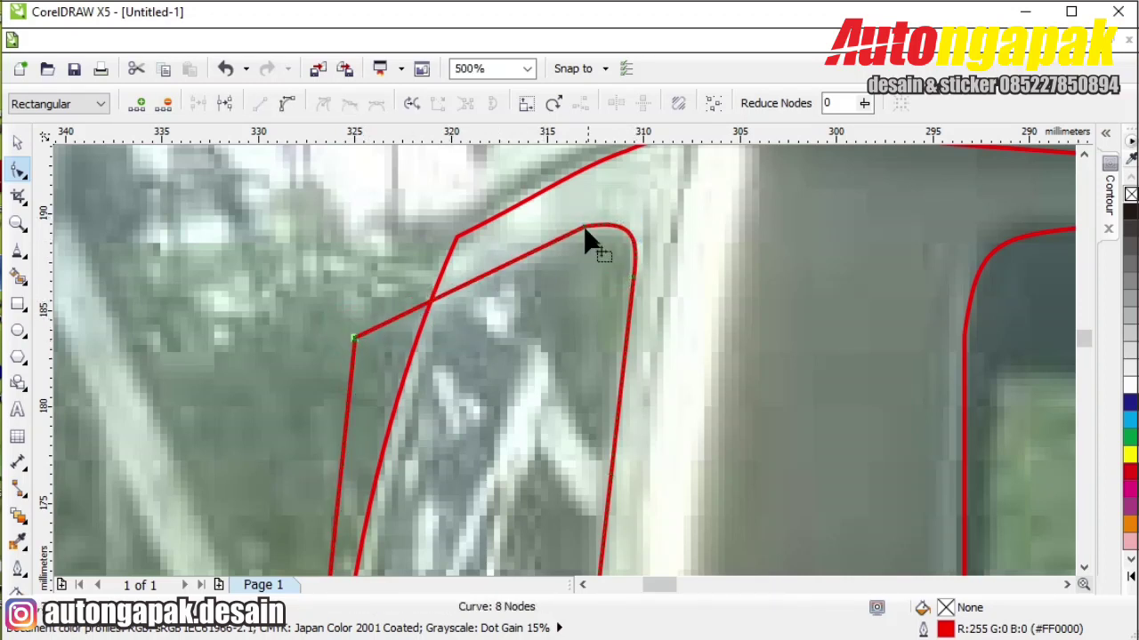
pyautogui.moveTo(598, 227); pyautogui.dragTo(646, 221)
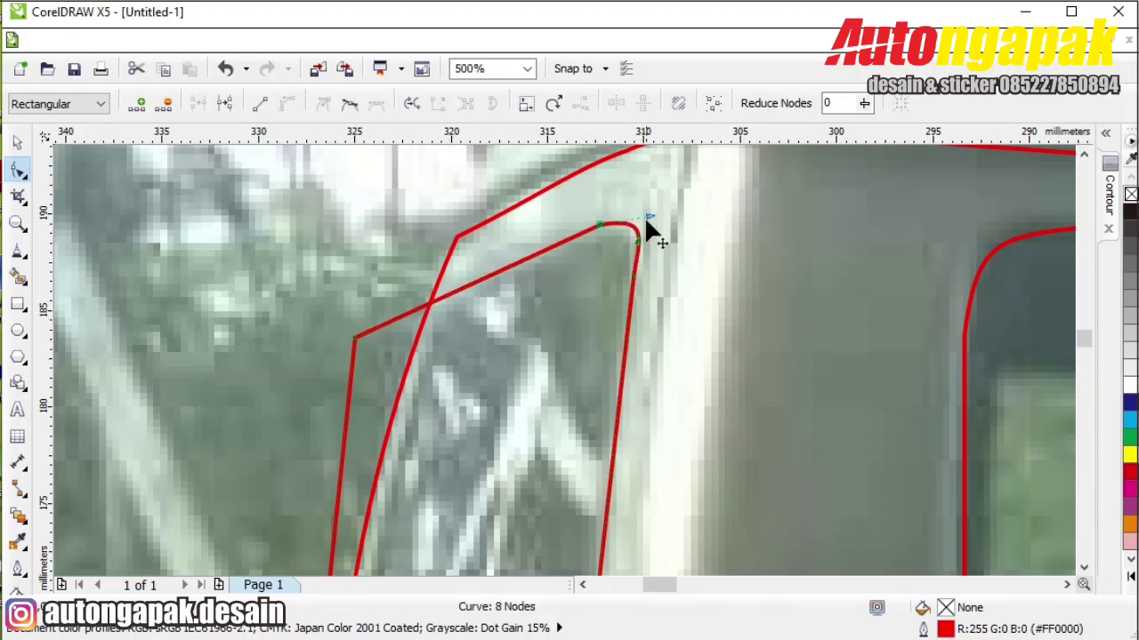
# - Fit the rearmost window's upper rear corner to the frame by adding and repositioning nodes and curving the segment between them
pyautogui.doubleClick(447, 294)
pyautogui.scroll(-2, 433, 266)
pyautogui.moveTo(406, 259); pyautogui.dragTo(407, 264)
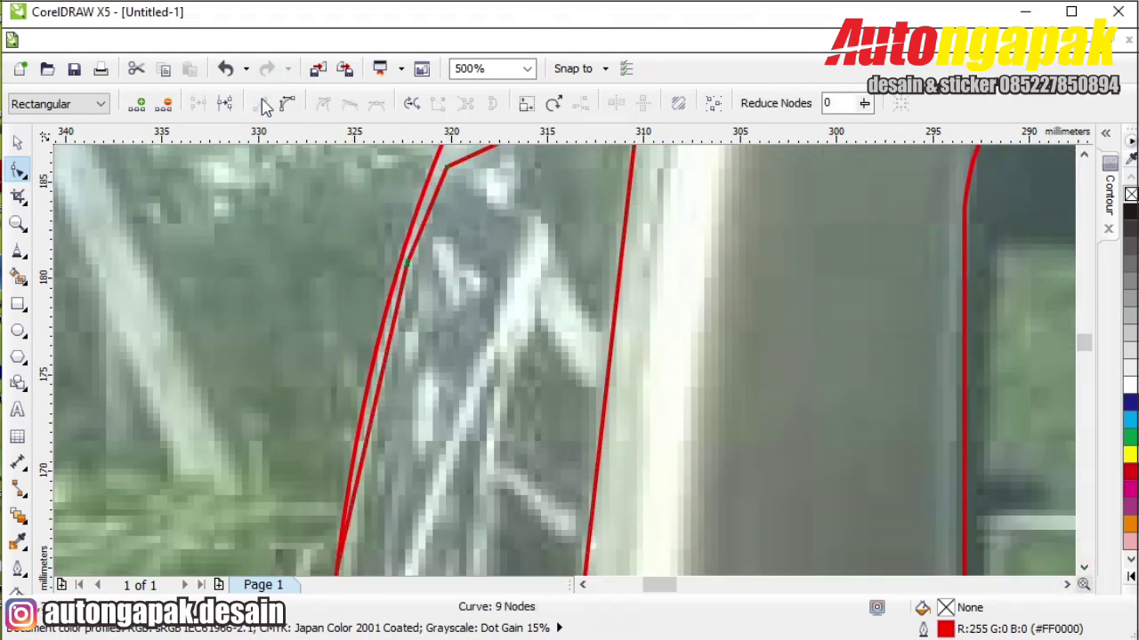
pyautogui.moveTo(426, 195); pyautogui.dragTo(415, 195)
pyautogui.scroll(1, 431, 218)
pyautogui.scroll(-1, 383, 327)
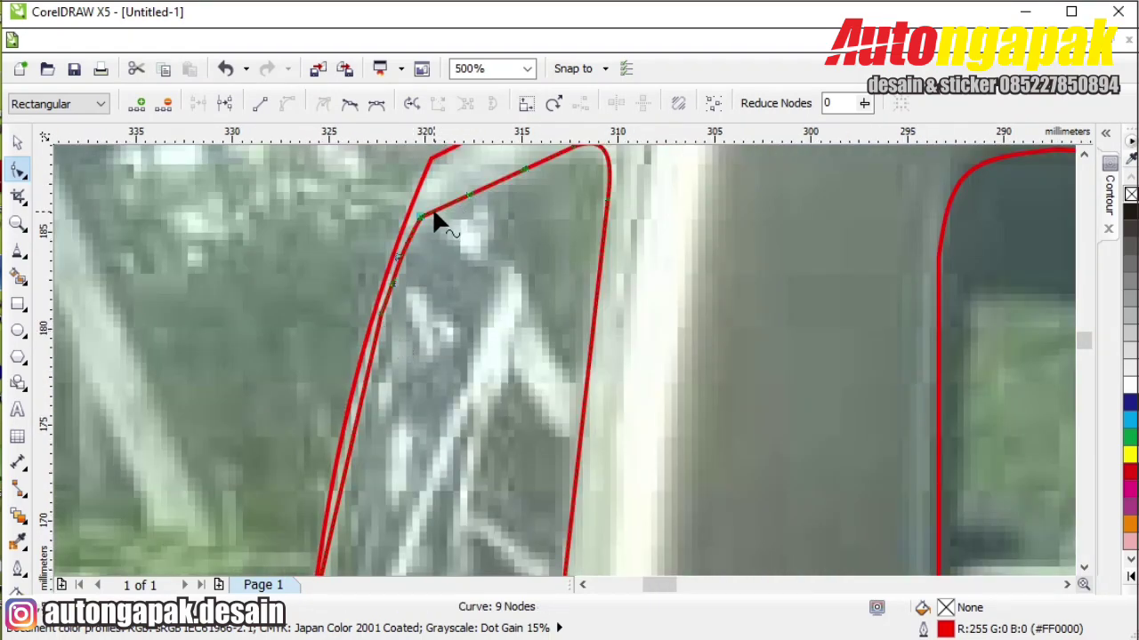
pyautogui.scroll(1, 431, 233)
pyautogui.press('Delete')
pyautogui.scroll(-2, 457, 210)
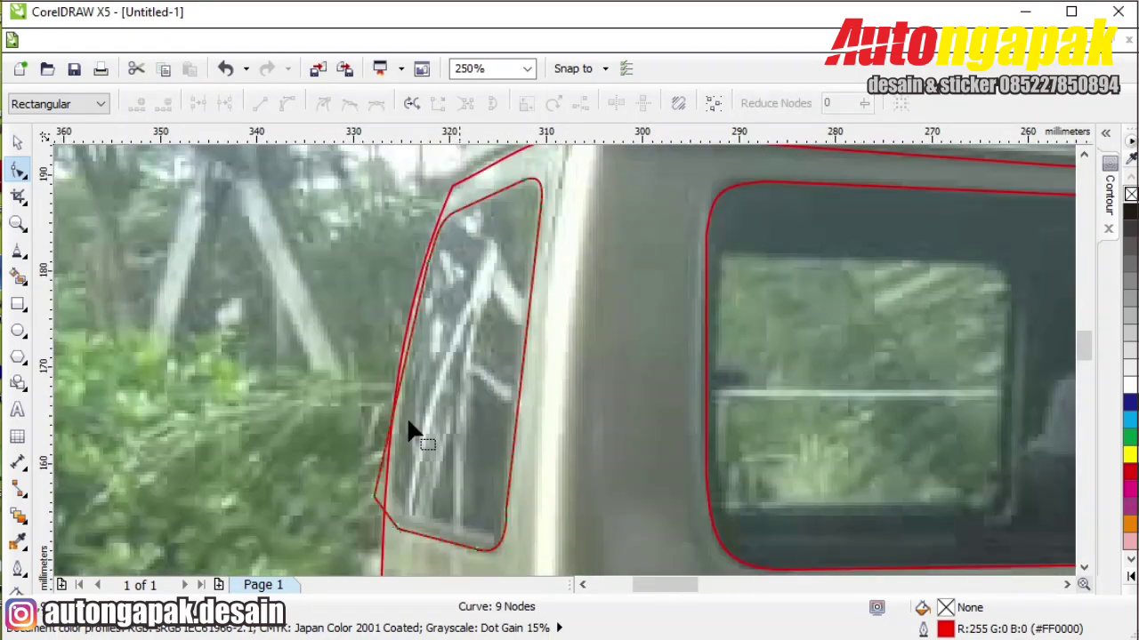
# - Move the rearmost window's lower rear nodes inside the body outline and round the corner between them
pyautogui.moveTo(374, 492); pyautogui.dragTo(384, 511)
pyautogui.scroll(2, 390, 502)
pyautogui.moveTo(363, 551); pyautogui.dragTo(356, 489)
pyautogui.scroll(-1, 356, 489)
pyautogui.scroll(3, 379, 503)
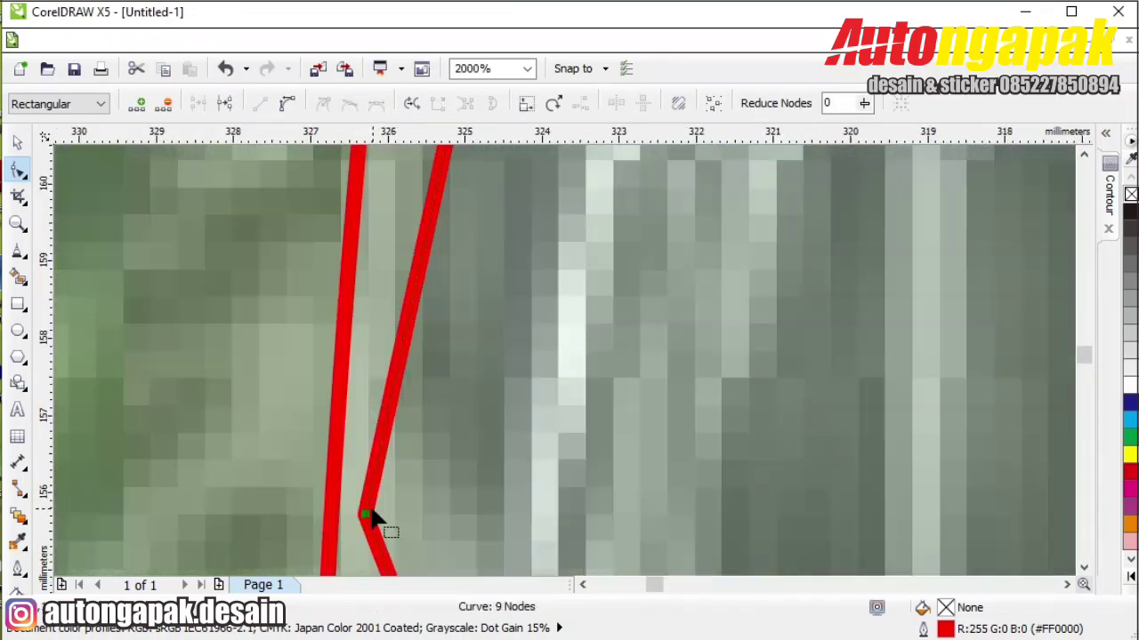
pyautogui.moveTo(369, 494); pyautogui.dragTo(364, 475)
pyautogui.scroll(-3, 364, 476)
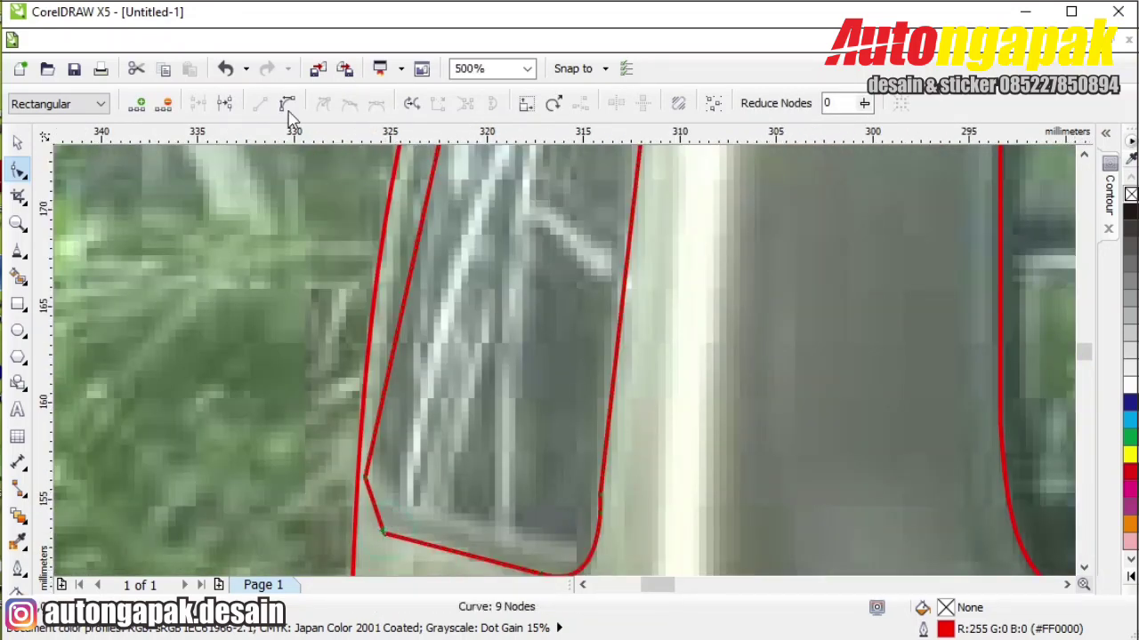
pyautogui.scroll(2, 364, 508)
pyautogui.moveTo(381, 491); pyautogui.dragTo(405, 481)
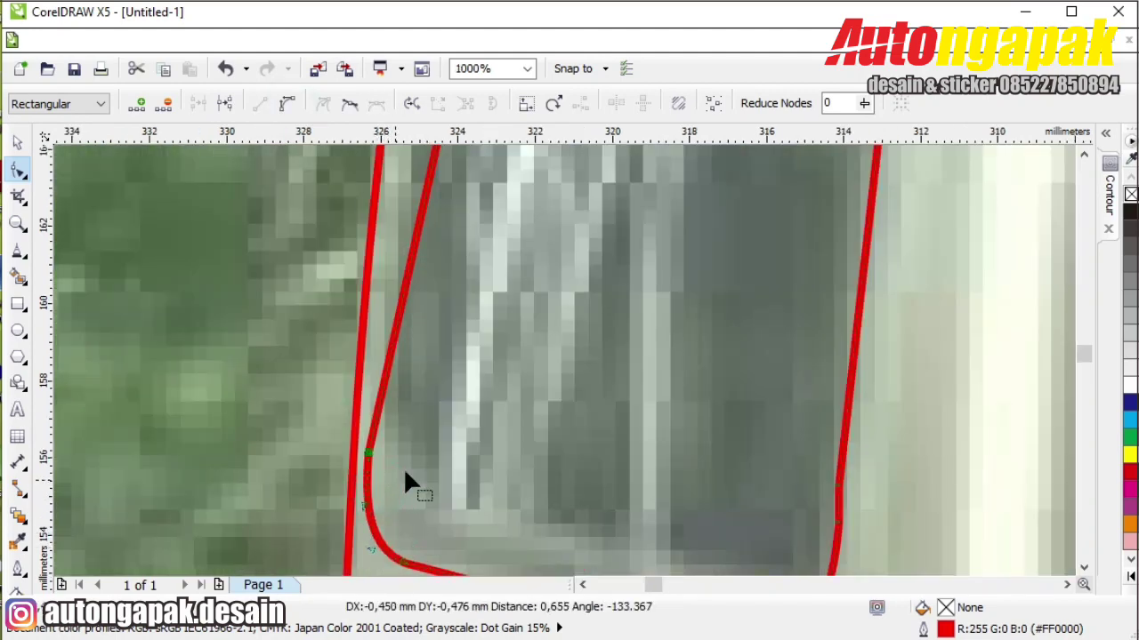
pyautogui.scroll(-2, 405, 472)
# - Bend the rearmost window's rear edge outward along the frame and round its upper rear corner
pyautogui.doubleClick(443, 339)
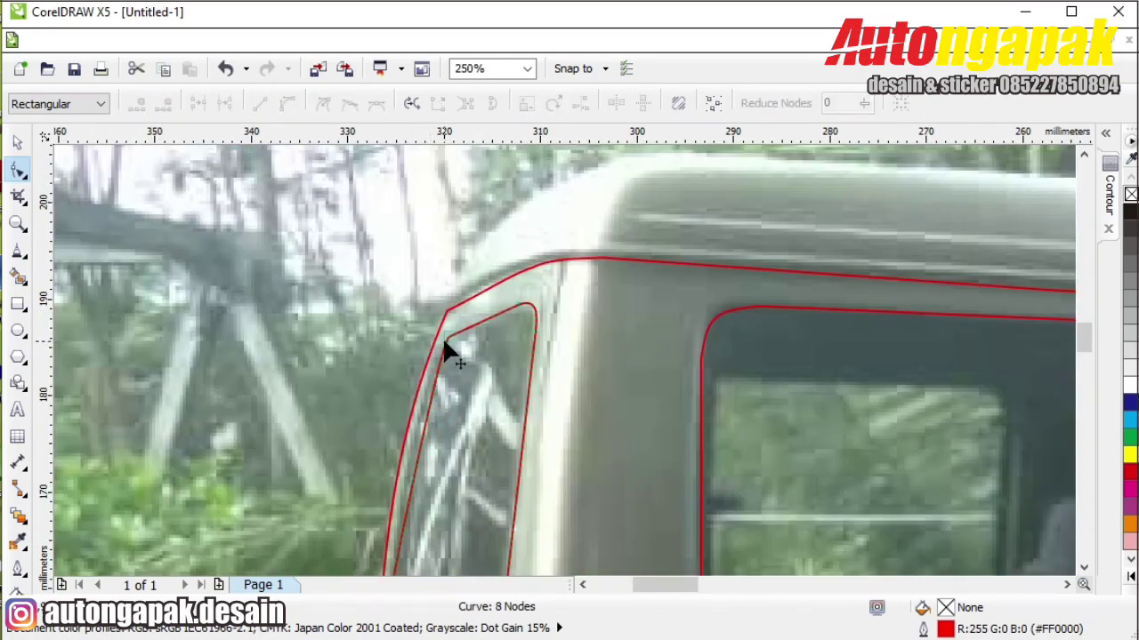
pyautogui.scroll(-1, 435, 386)
pyautogui.scroll(3, 445, 363)
pyautogui.moveTo(445, 363); pyautogui.dragTo(405, 354)
pyautogui.moveTo(468, 219); pyautogui.dragTo(521, 249)
pyautogui.scroll(-3, 471, 432)
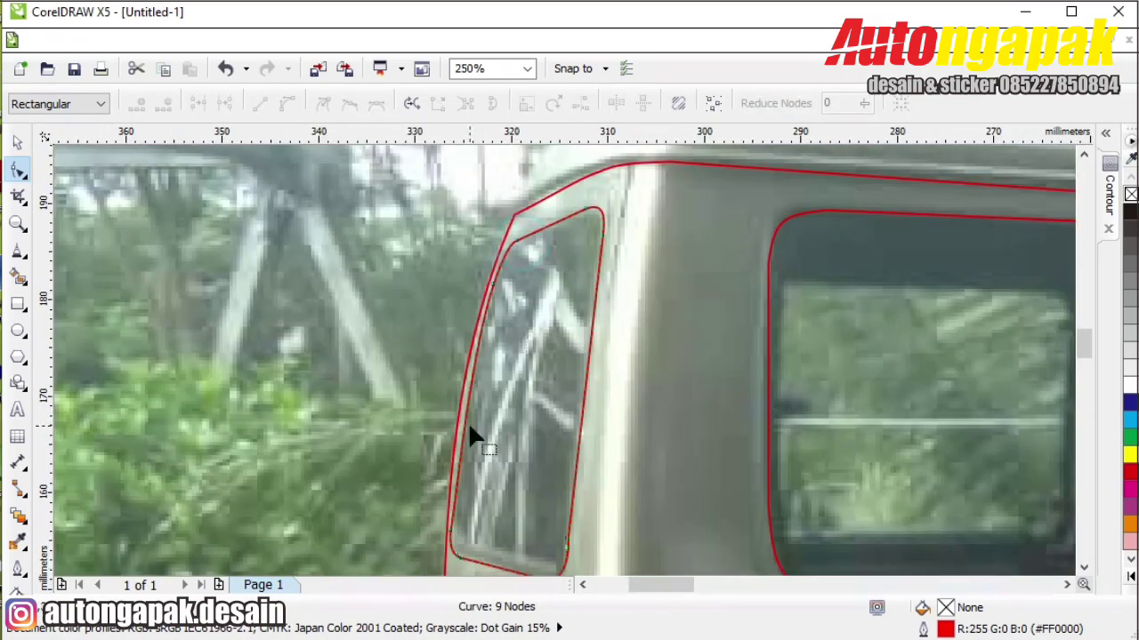
# - Smooth the rearmost window's rear edge by adding a node partway down and replacing the node above the lower corner
pyautogui.doubleClick(469, 391)
pyautogui.scroll(2, 462, 542)
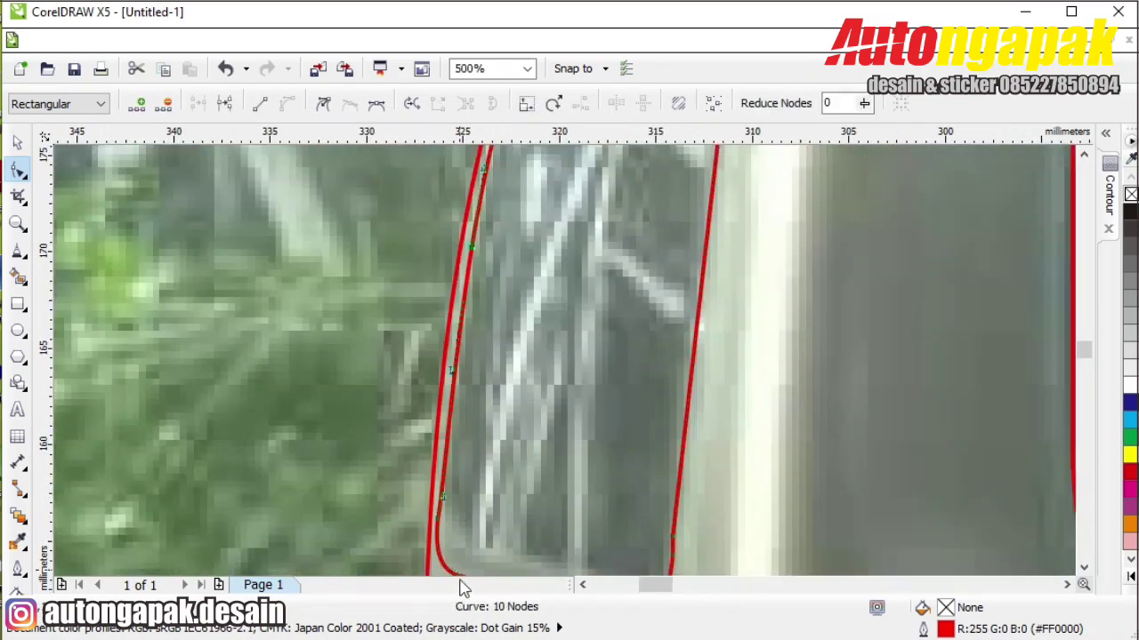
pyautogui.click(457, 569)
pyautogui.moveTo(456, 569); pyautogui.dragTo(449, 485)
pyautogui.click(473, 426)
pyautogui.doubleClick(443, 420)
pyautogui.doubleClick(438, 462)
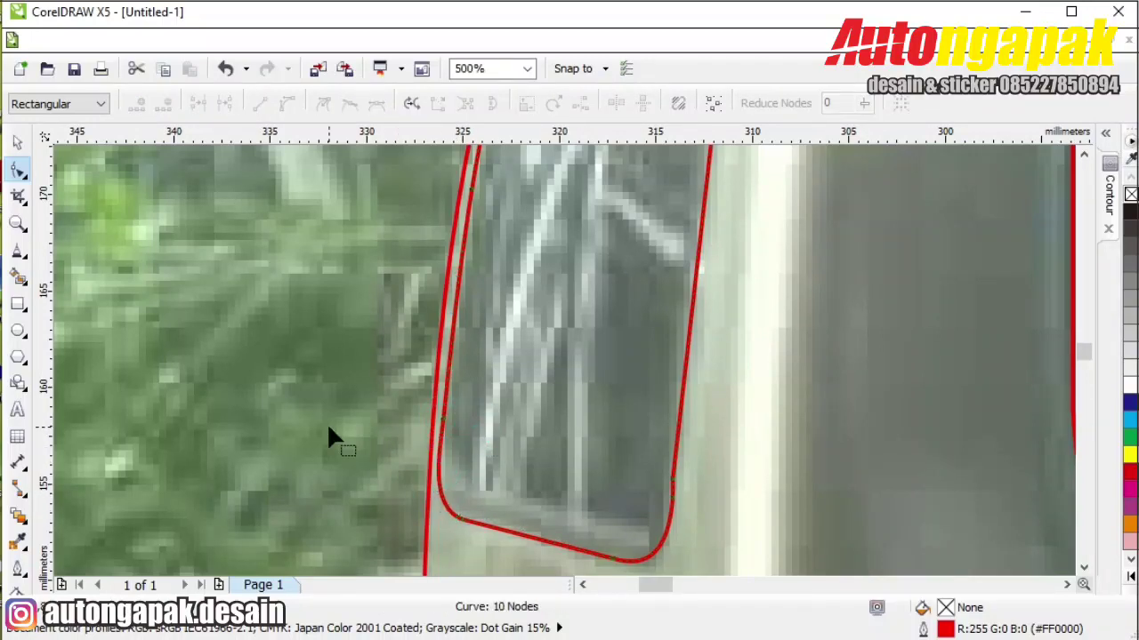
# - Smooth the rearmost window's lower front corner by replacing its upper node, and nudge the front edge's middle node slightly rearward
pyautogui.doubleClick(662, 542)
pyautogui.doubleClick(672, 480)
pyautogui.click(682, 451)
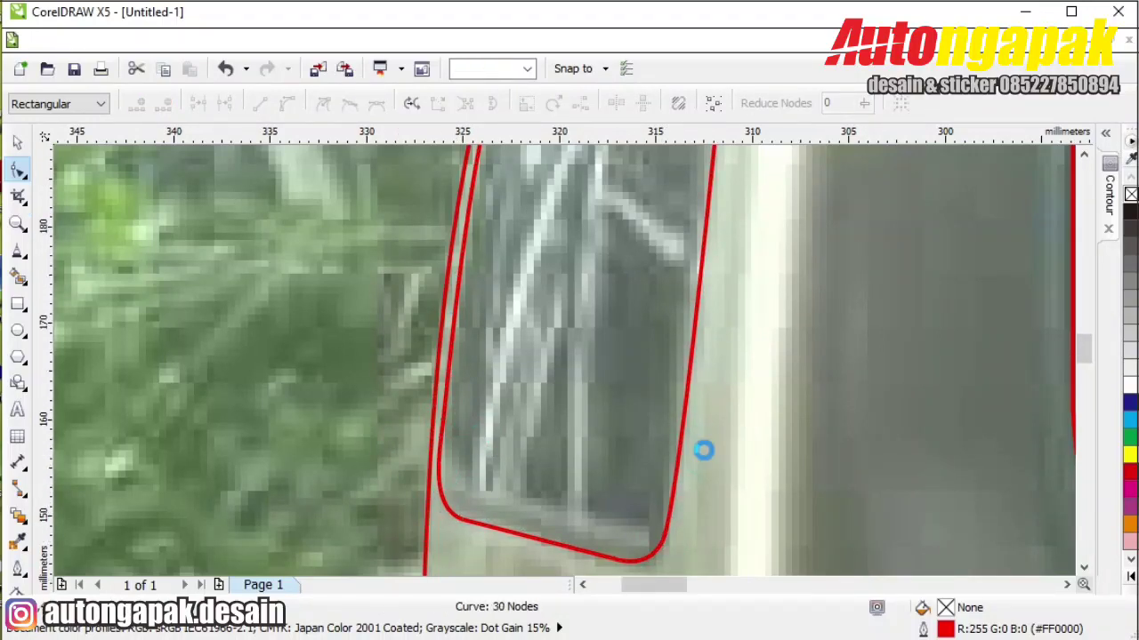
pyautogui.scroll(-1, 683, 452)
pyautogui.click(694, 323)
pyautogui.press('Left')
pyautogui.press('Left')
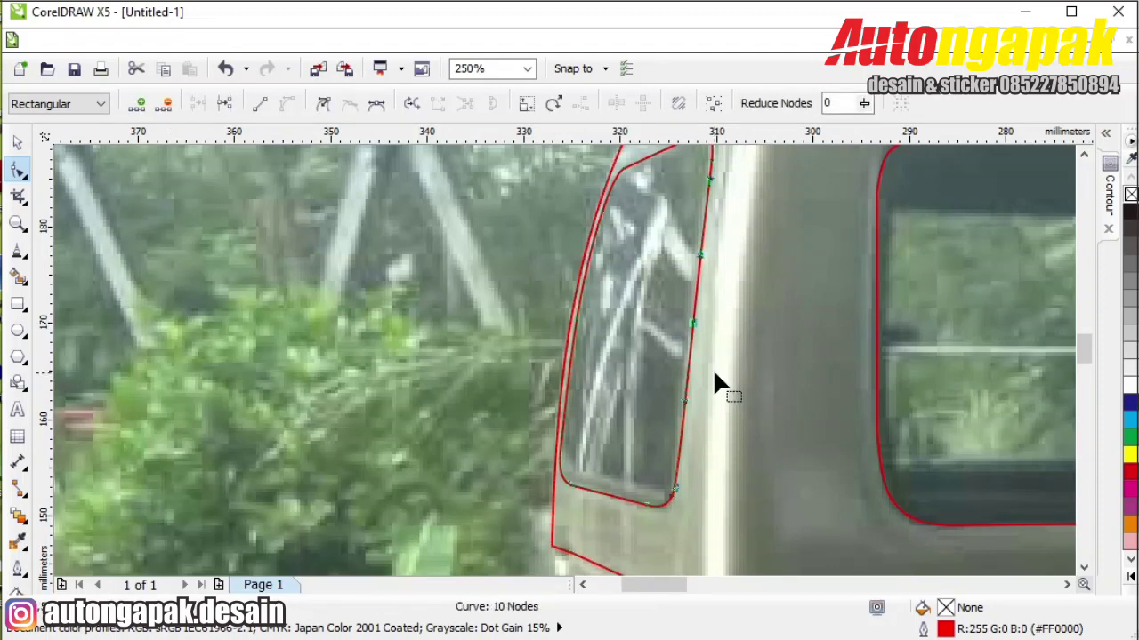
pyautogui.click(377, 365)
pyautogui.click(377, 365)
pyautogui.scroll(-3, 365, 355)
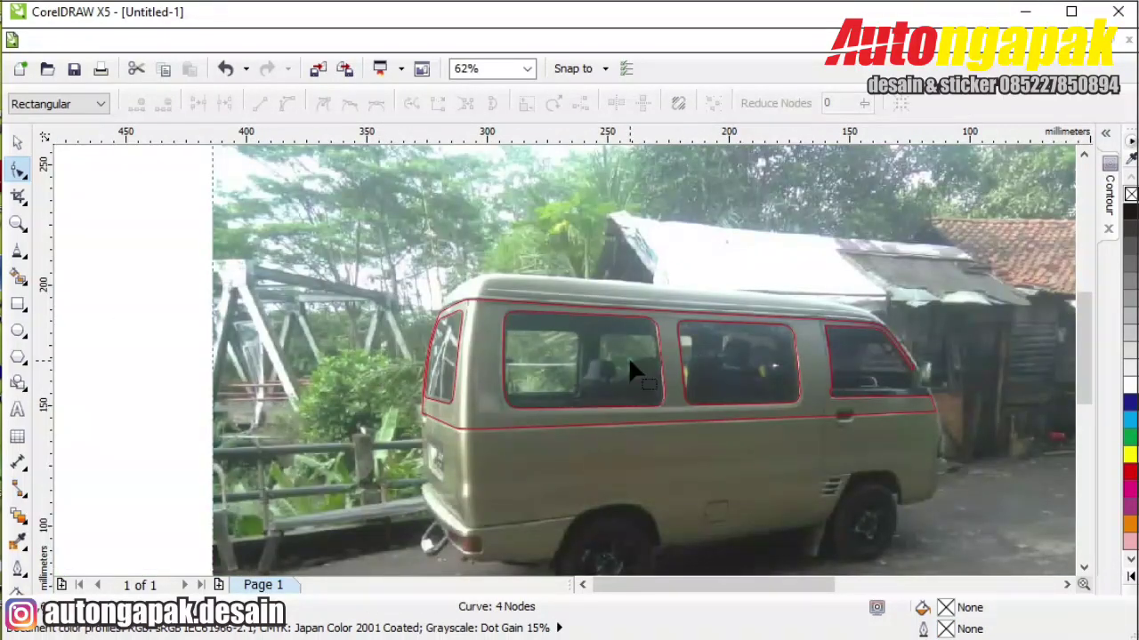
pyautogui.click(728, 359)
pyautogui.keyDown('shift'); pyautogui.click(442, 353); pyautogui.keyUp('shift')
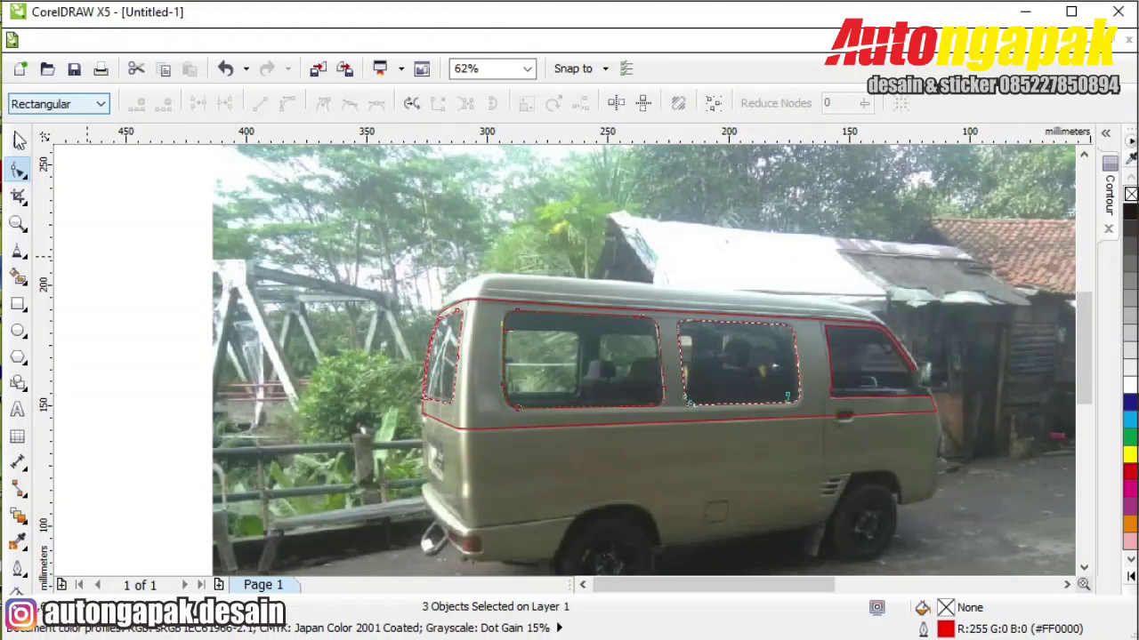
pyautogui.click(17, 139)
pyautogui.keyDown('shift'); pyautogui.click(606, 295); pyautogui.keyUp('shift')
pyautogui.click(200, 263)
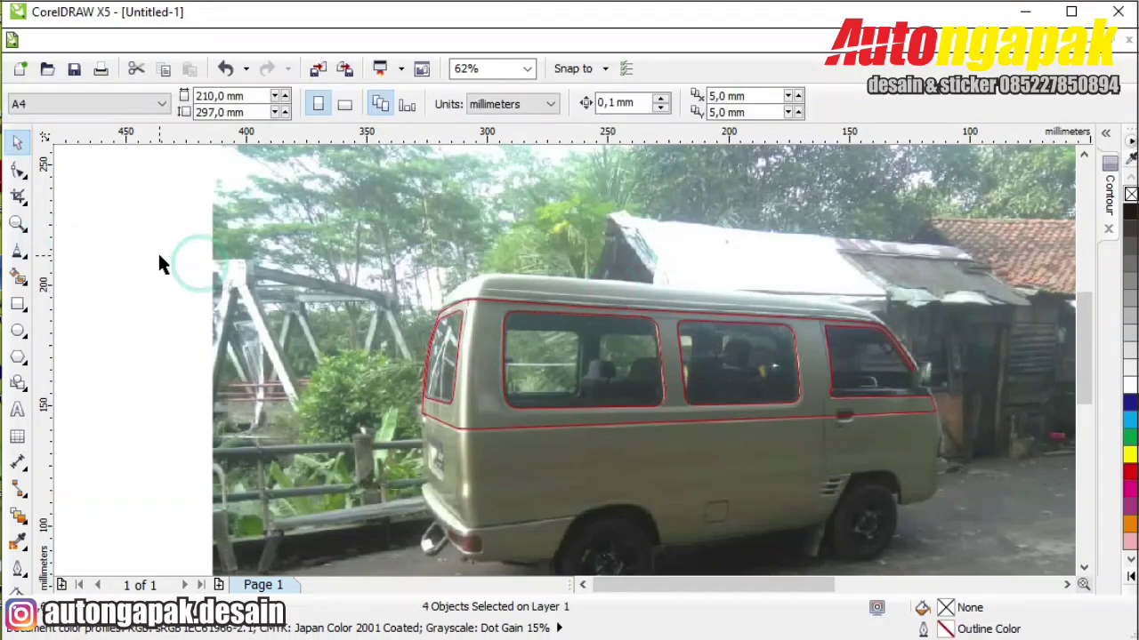
# - Merge the three rear window outlines into a single curve and intersect it with the van photo
pyautogui.click(451, 361)
pyautogui.keyDown('shift'); pyautogui.click(582, 348); pyautogui.keyUp('shift')
pyautogui.keyDown('shift'); pyautogui.click(732, 351); pyautogui.keyUp('shift')
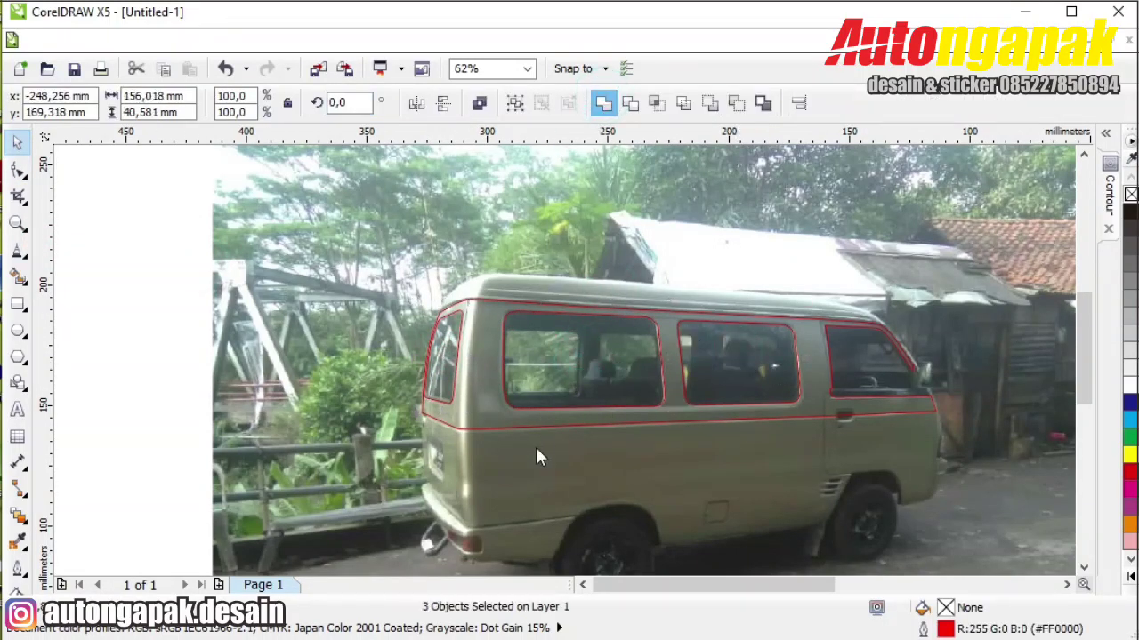
pyautogui.hotkey('ctrl', 'l')
pyautogui.keyDown('shift'); pyautogui.click(515, 483); pyautogui.keyUp('shift')
pyautogui.click(655, 104)
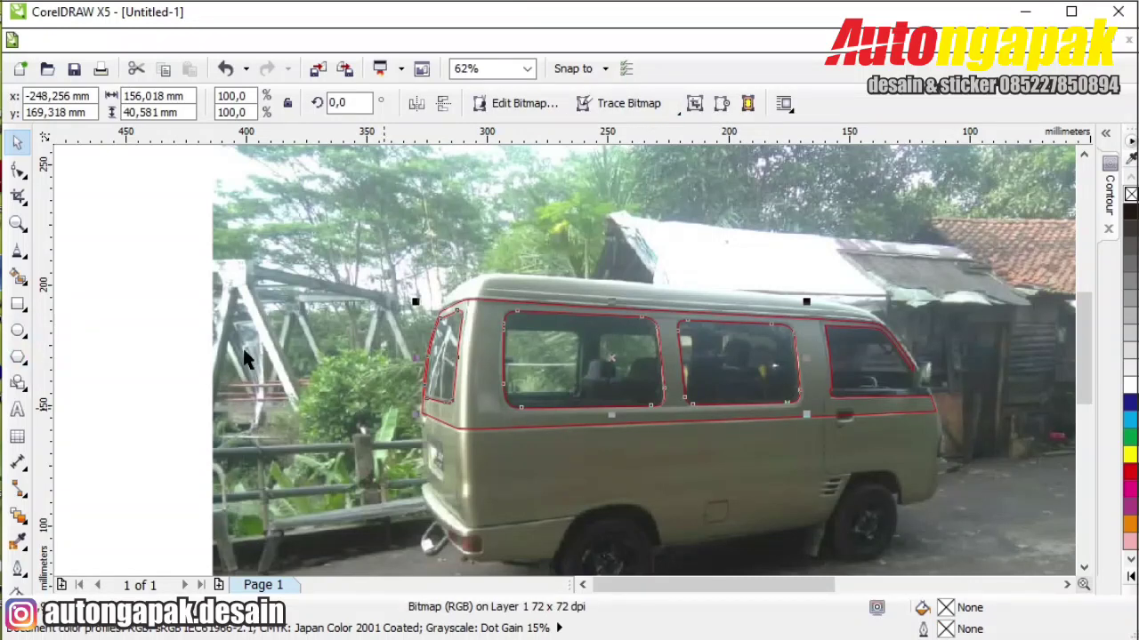
# - Intersect the outer body outline with the van photo and clear the selection
pyautogui.click(190, 359)
pyautogui.click(468, 428)
pyautogui.keyDown('shift'); pyautogui.click(537, 488); pyautogui.keyUp('shift')
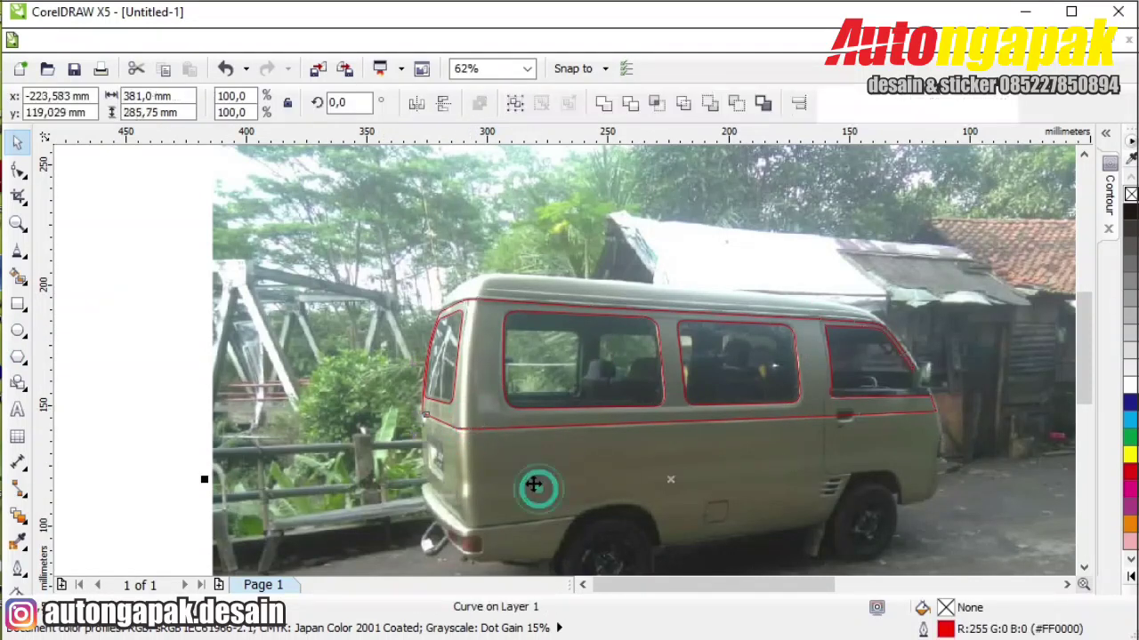
pyautogui.click(655, 103)
pyautogui.click(140, 302)
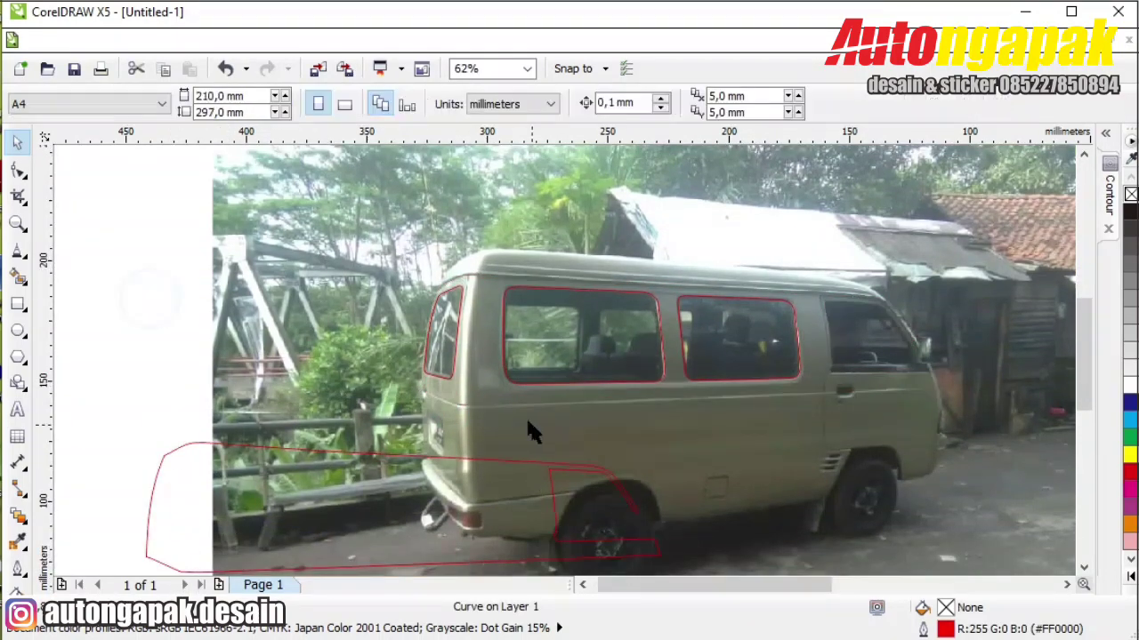
# - Darken the van's upper-body bitmap with brightness -39 and contrast -17, leaving intensity at 0, and deselect it
pyautogui.click(529, 432)
pyautogui.click(299, 40)
pyautogui.moveTo(365, 72)
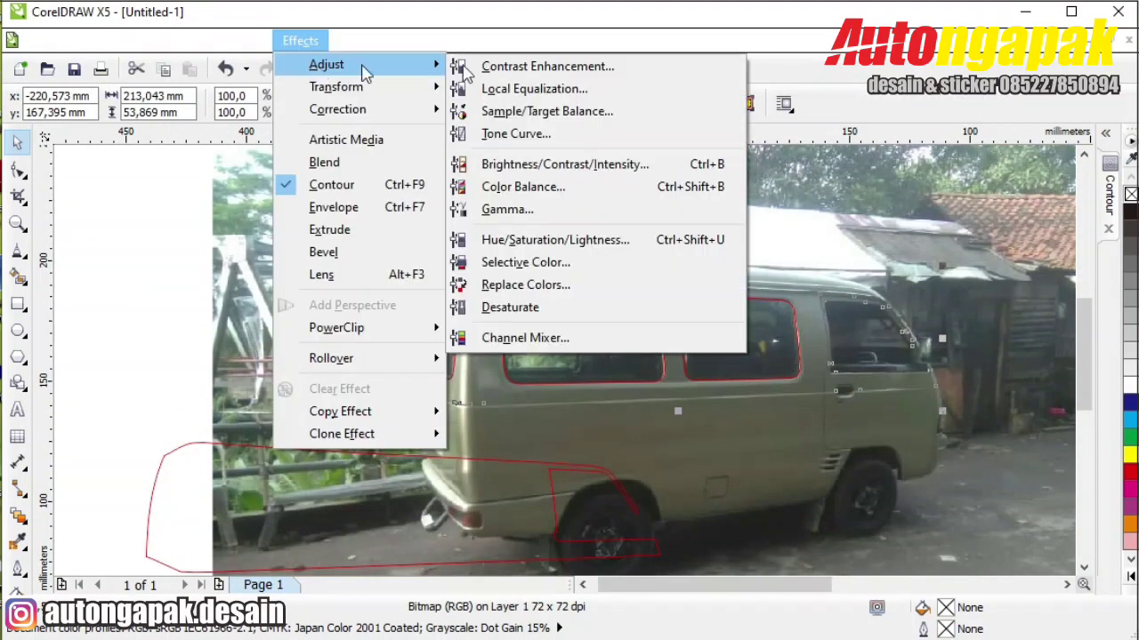
pyautogui.click(564, 164)
pyautogui.moveTo(601, 233); pyautogui.dragTo(837, 468)
pyautogui.click(627, 587)
pyautogui.click(635, 591)
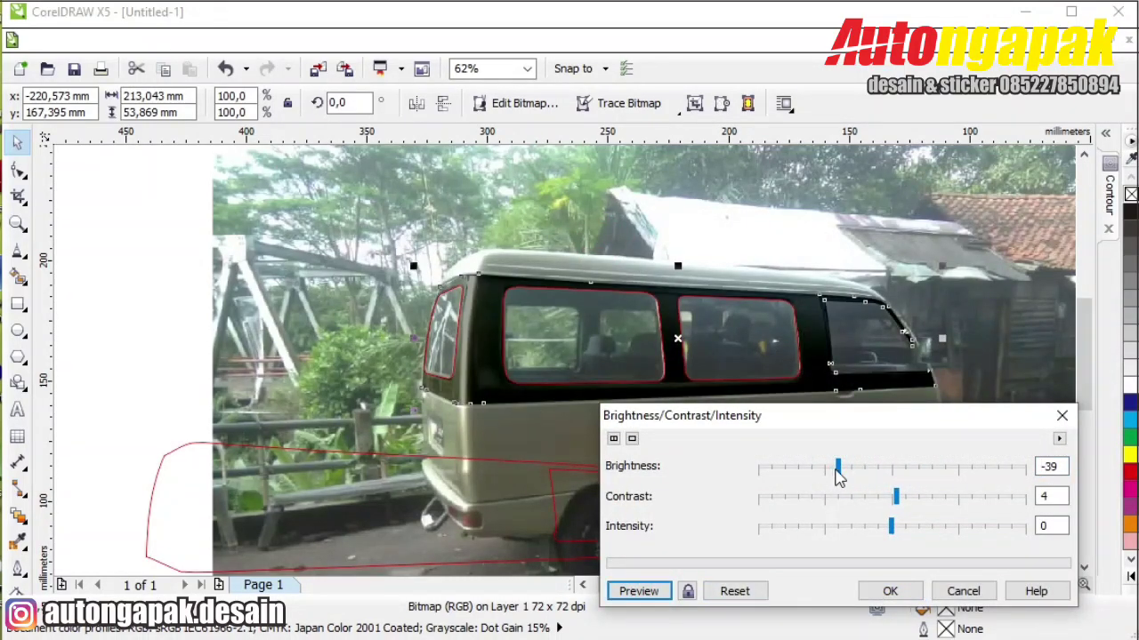
pyautogui.moveTo(893, 498); pyautogui.dragTo(867, 498)
pyautogui.click(639, 591)
pyautogui.click(653, 591)
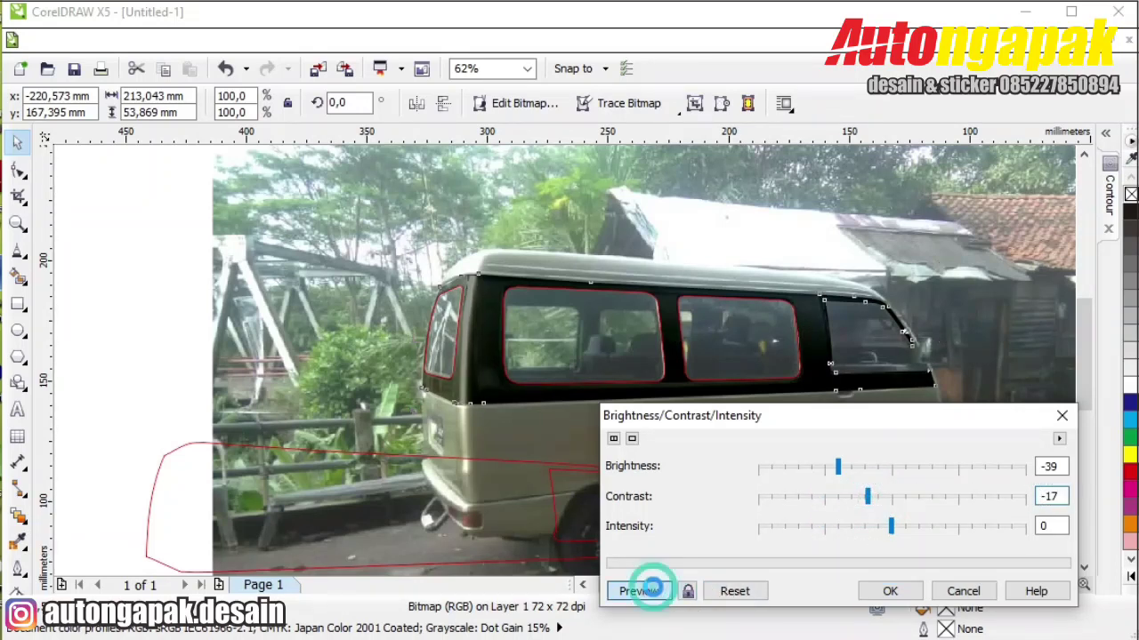
pyautogui.click(889, 591)
pyautogui.click(139, 261)
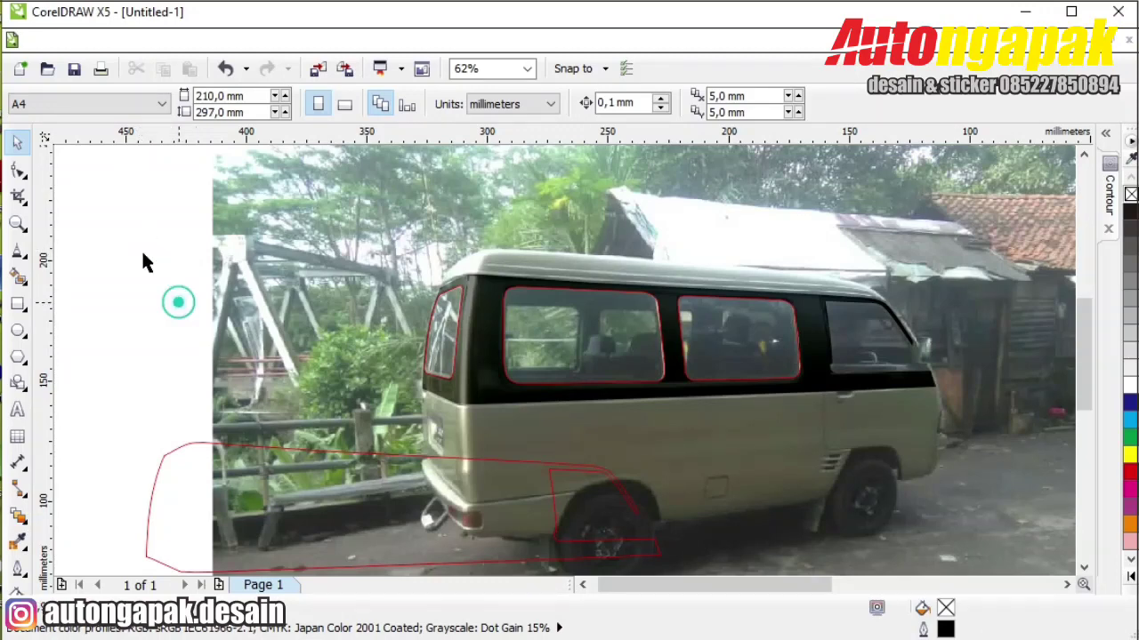
# - Set the outline width of the two selected window shapes to None and clear the selection
pyautogui.moveTo(897, 430); pyautogui.dragTo(900, 436)
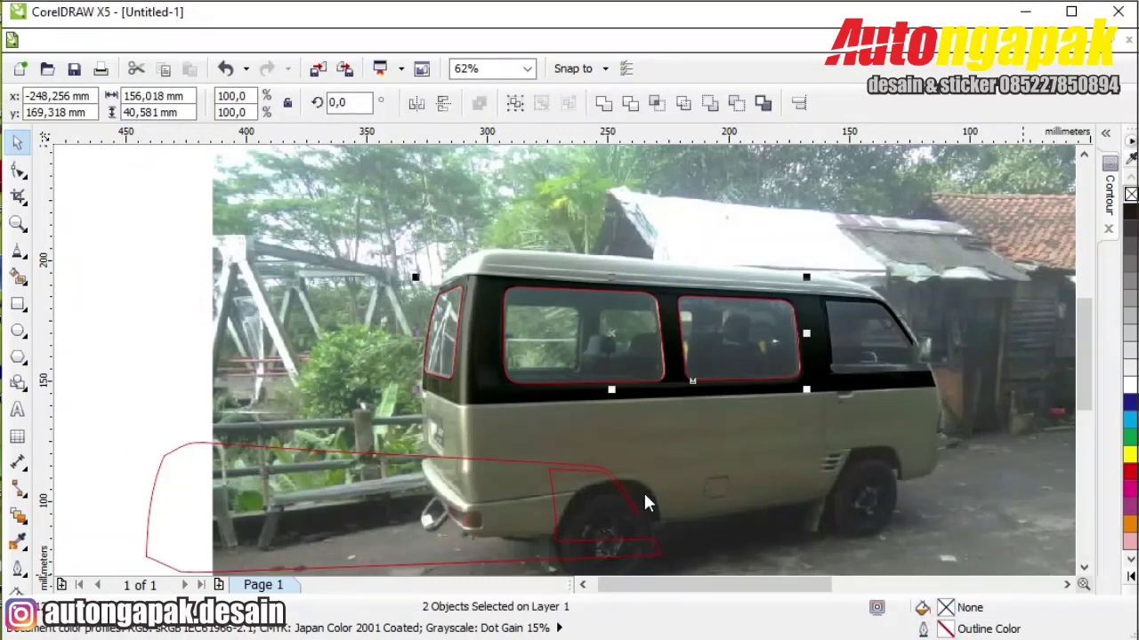
pyautogui.press('F12')
pyautogui.click(458, 217)
pyautogui.click(418, 231)
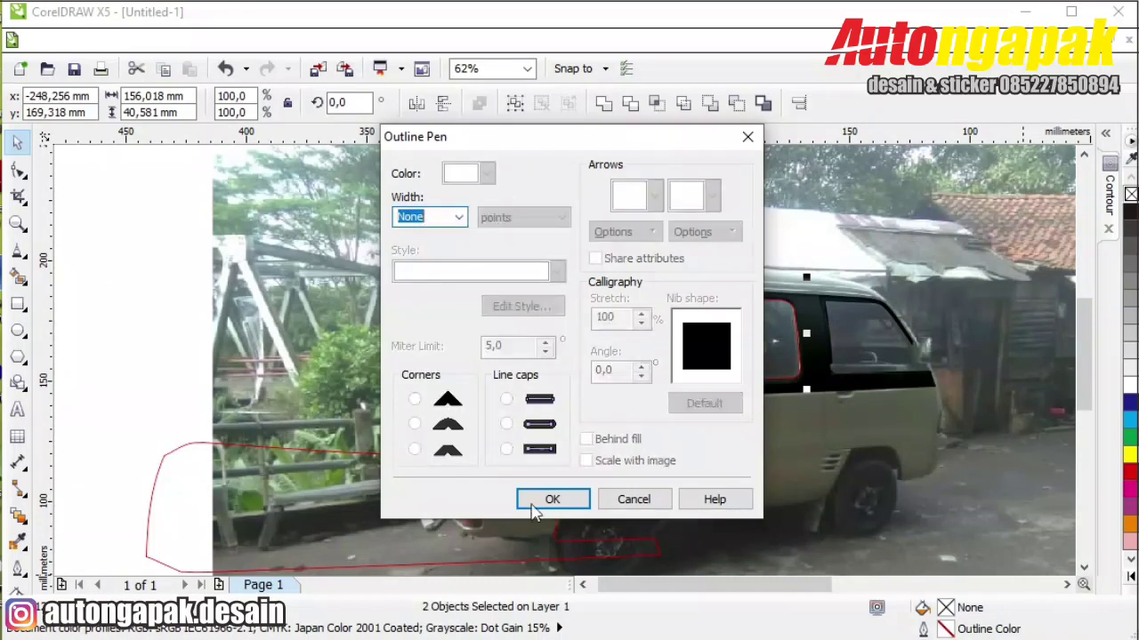
pyautogui.click(551, 499)
pyautogui.click(127, 261)
# - Move the leftover red body outline off the van photo and delete it
pyautogui.scroll(-1, 266, 313)
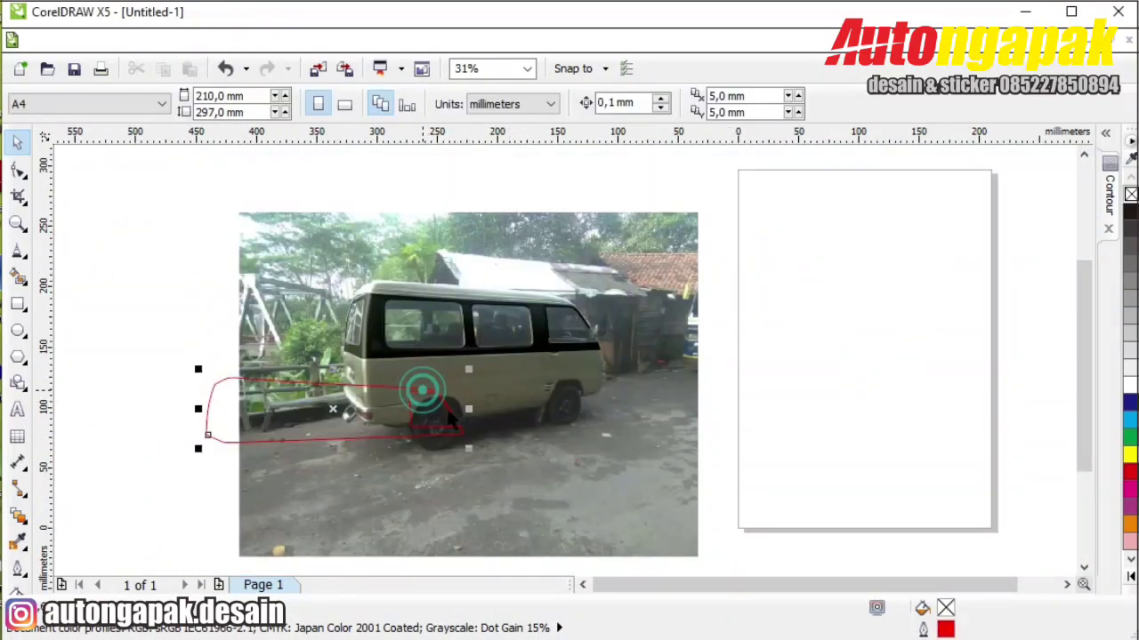
pyautogui.moveTo(332, 411); pyautogui.dragTo(913, 460)
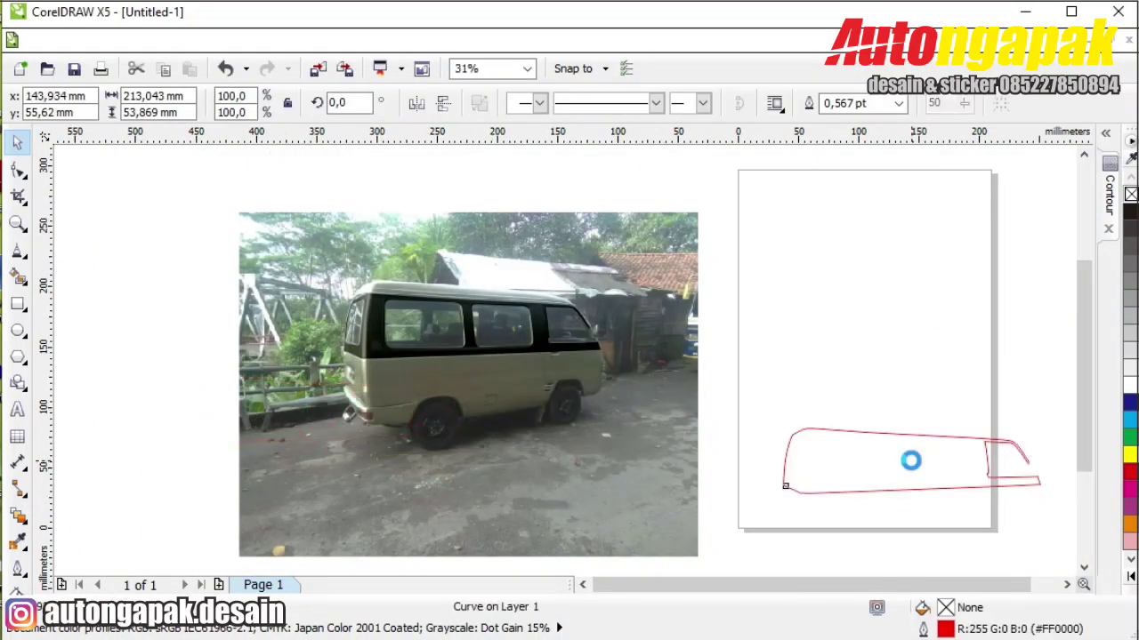
pyautogui.press('Delete')
# - Change the page size to A3 and move the van photo with its overlaid pieces onto the page
pyautogui.click(83, 103)
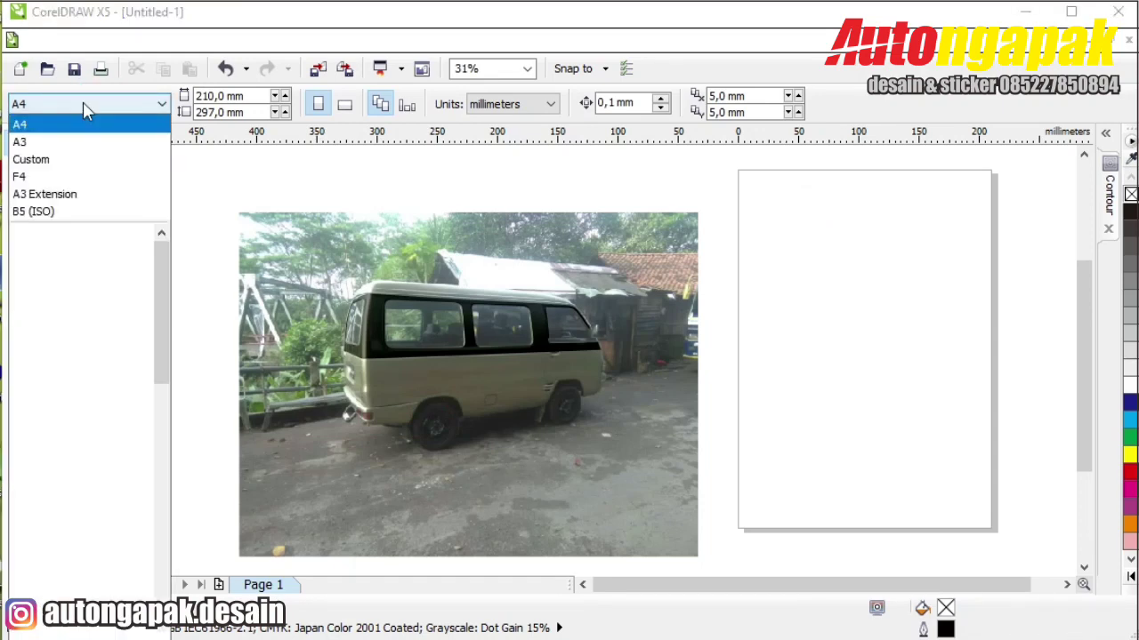
pyautogui.click(54, 136)
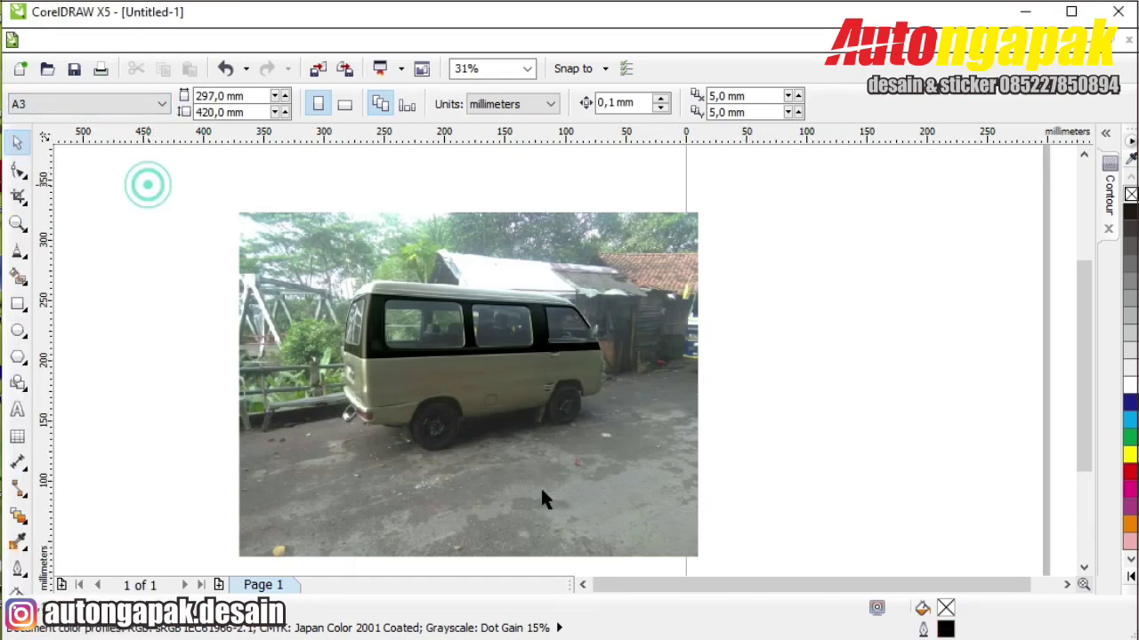
pyautogui.moveTo(542, 490); pyautogui.dragTo(747, 576)
pyautogui.moveTo(678, 414); pyautogui.dragTo(1055, 457)
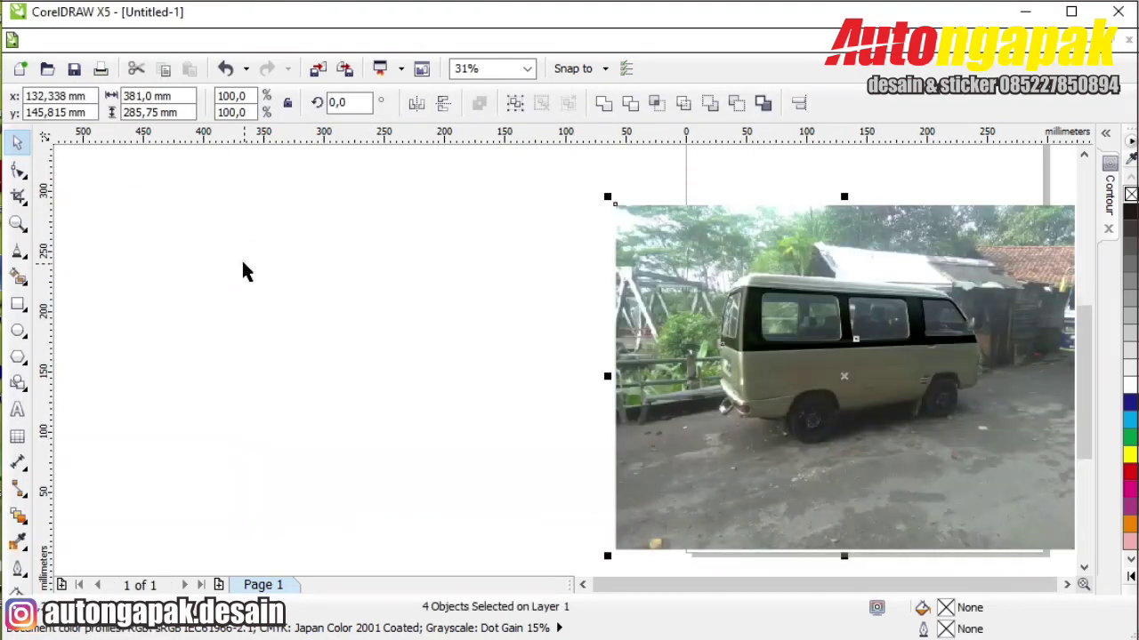
pyautogui.click(242, 265)
# - Adjust the van's dark upper-body bitmap again with brightness 2 and contrast -17, and deselect it
pyautogui.scroll(1, 752, 306)
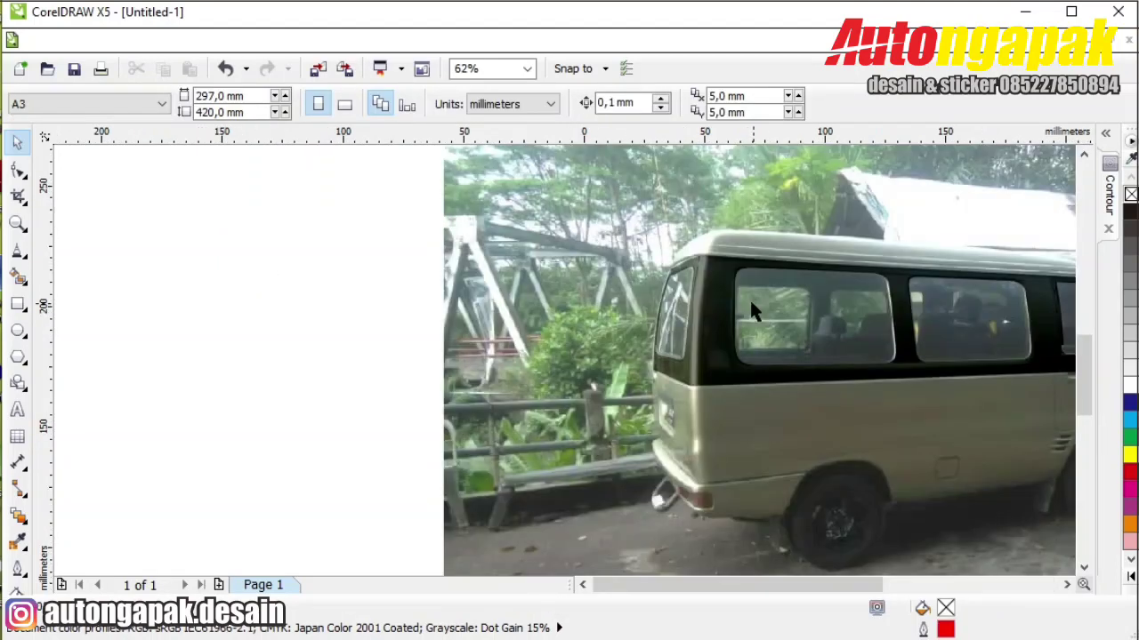
pyautogui.moveTo(761, 583); pyautogui.dragTo(795, 583)
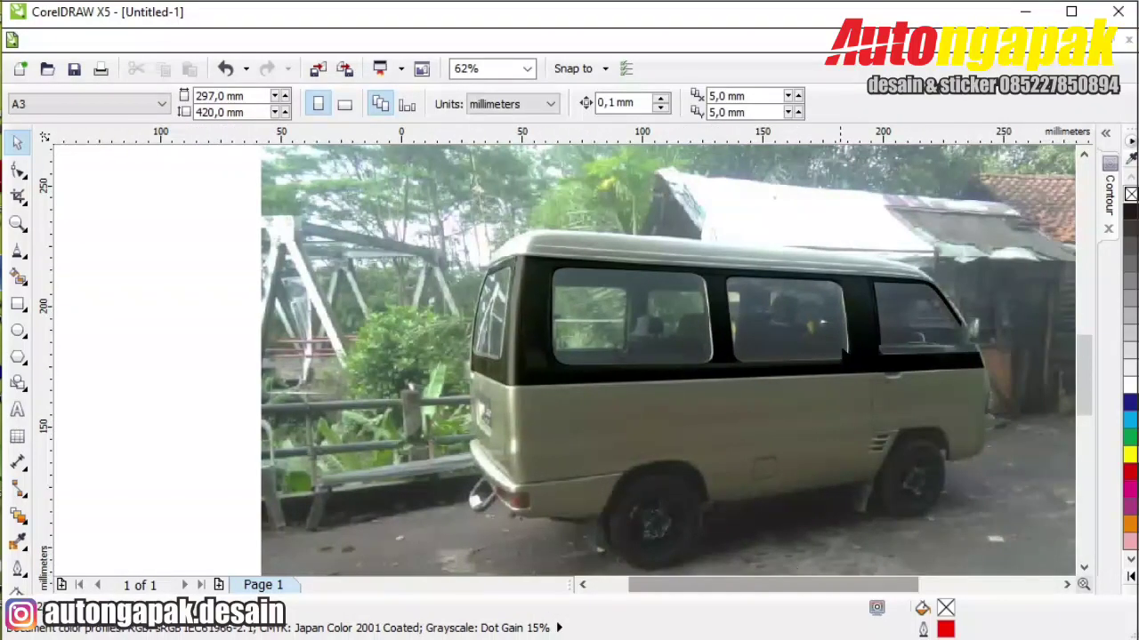
pyautogui.click(732, 323)
pyautogui.click(300, 40)
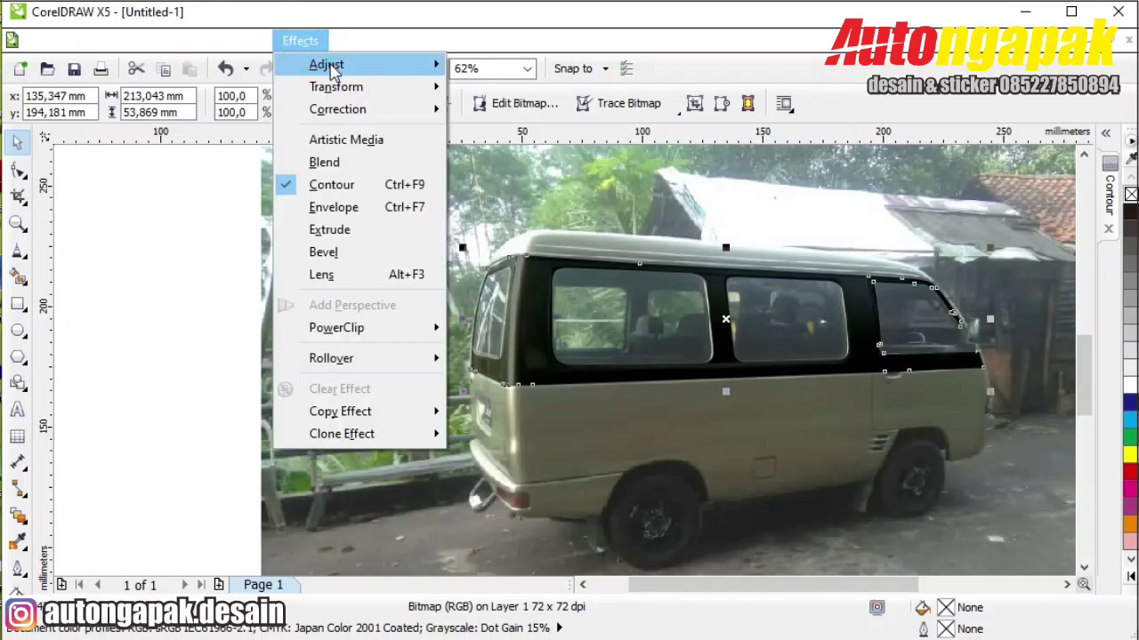
pyautogui.moveTo(327, 64)
pyautogui.click(593, 167)
pyautogui.moveTo(617, 236); pyautogui.dragTo(282, 110)
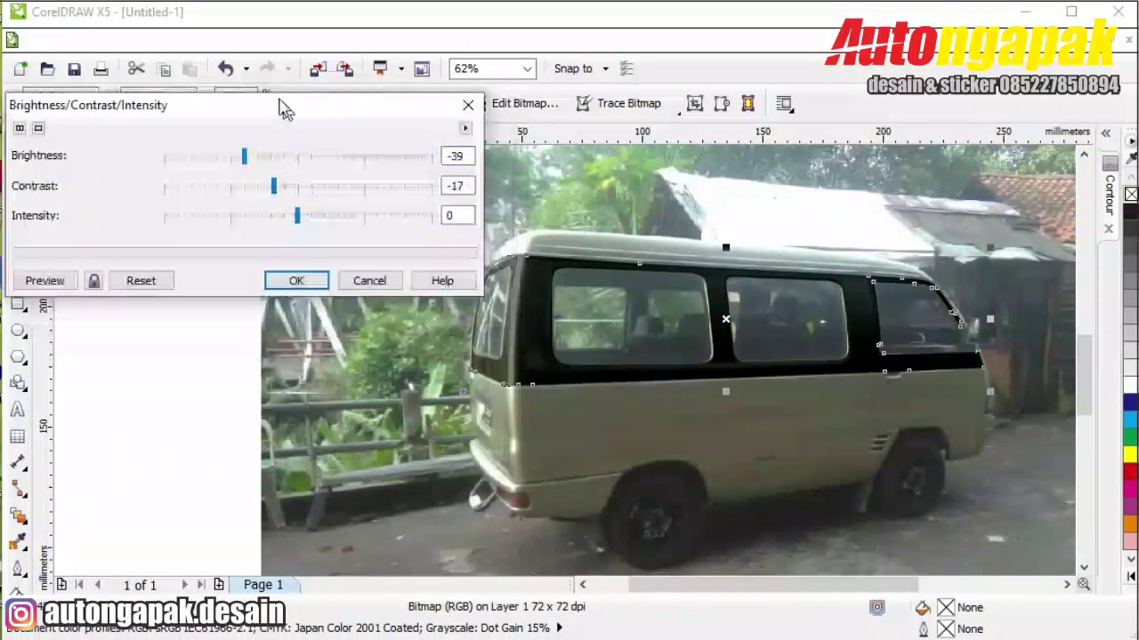
pyautogui.moveTo(241, 152); pyautogui.dragTo(296, 153)
pyautogui.click(46, 273)
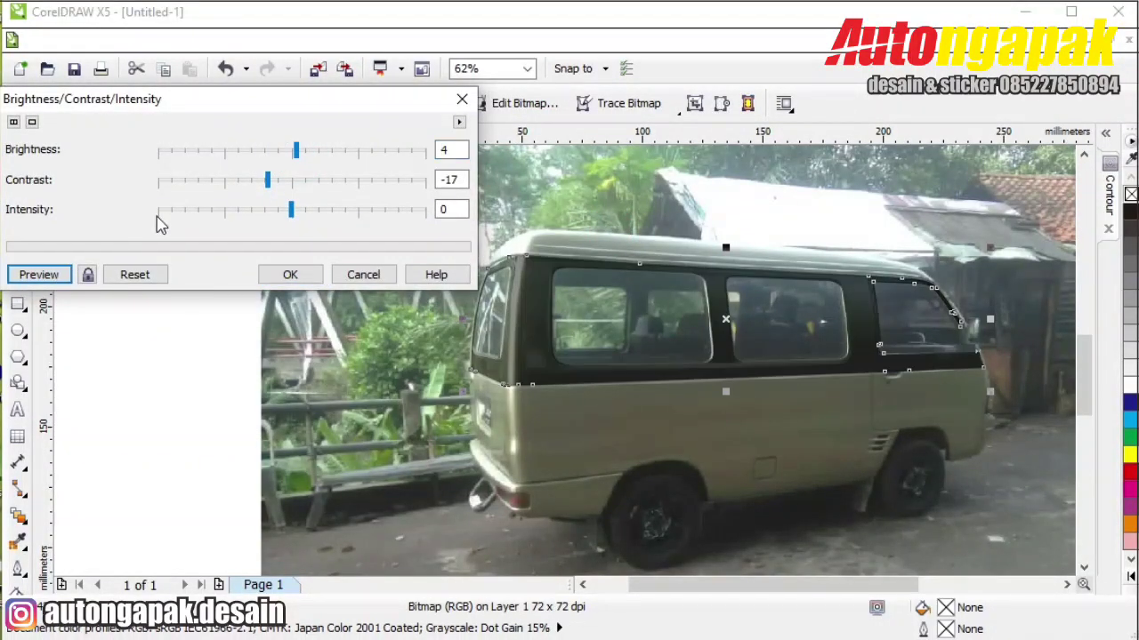
pyautogui.click(459, 150)
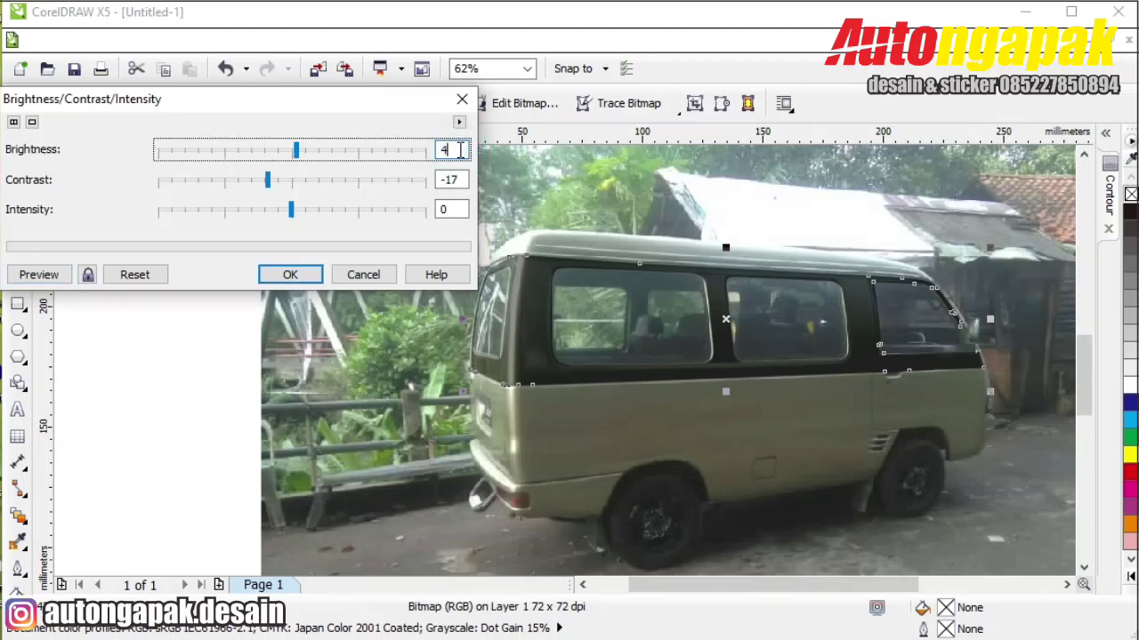
pyautogui.click(41, 274)
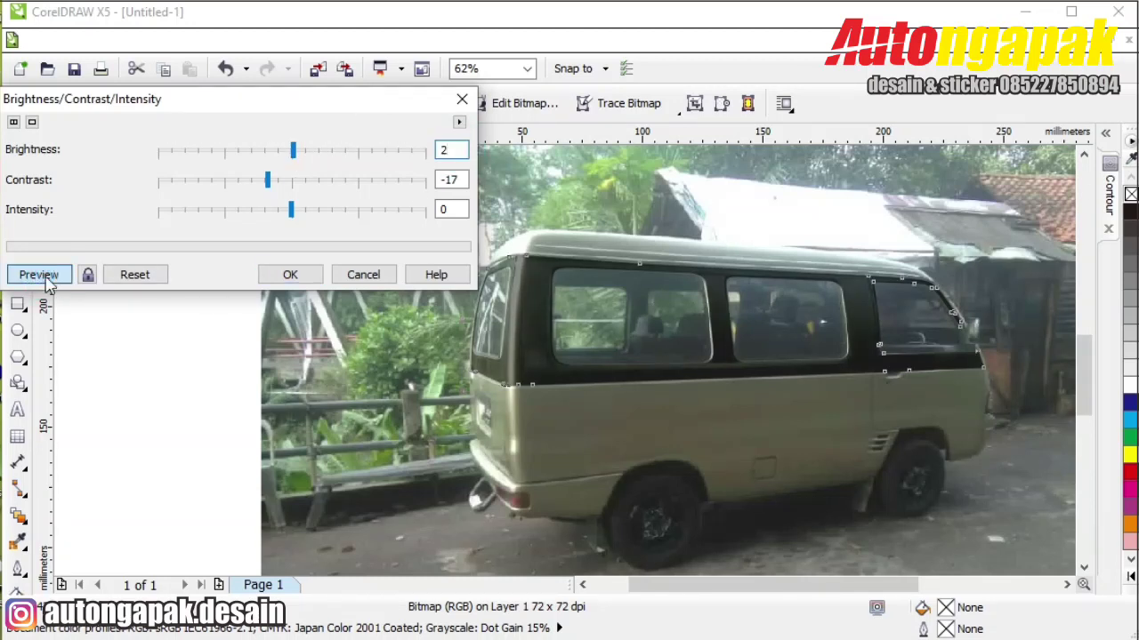
pyautogui.click(291, 275)
pyautogui.click(165, 314)
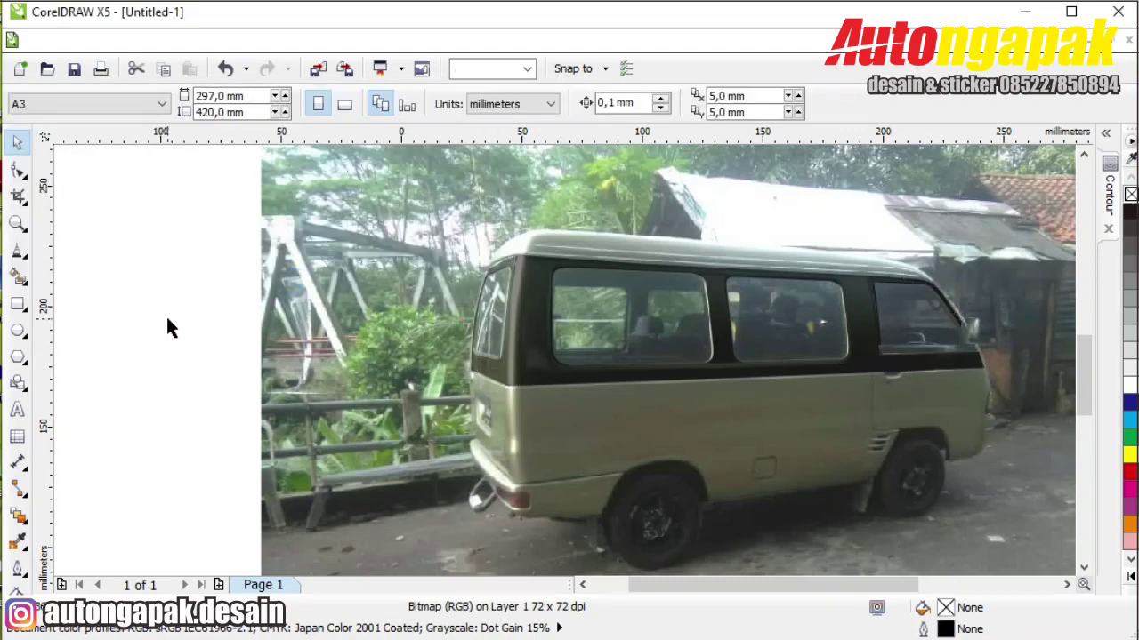
pyautogui.scroll(-2, 165, 314)
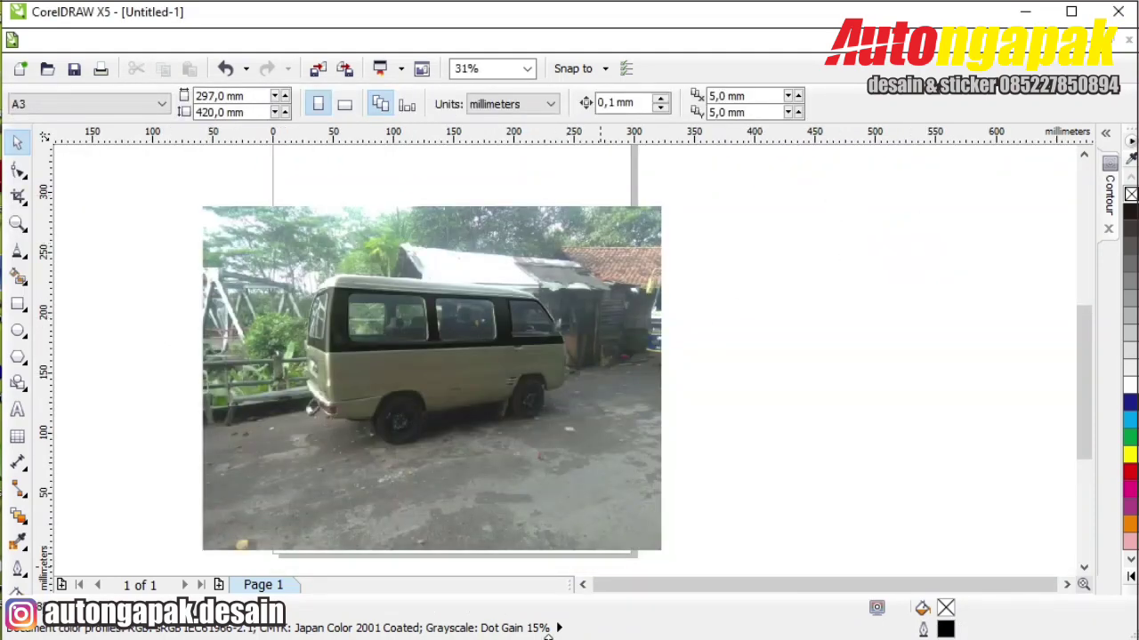
pyautogui.scroll(2, 248, 262)
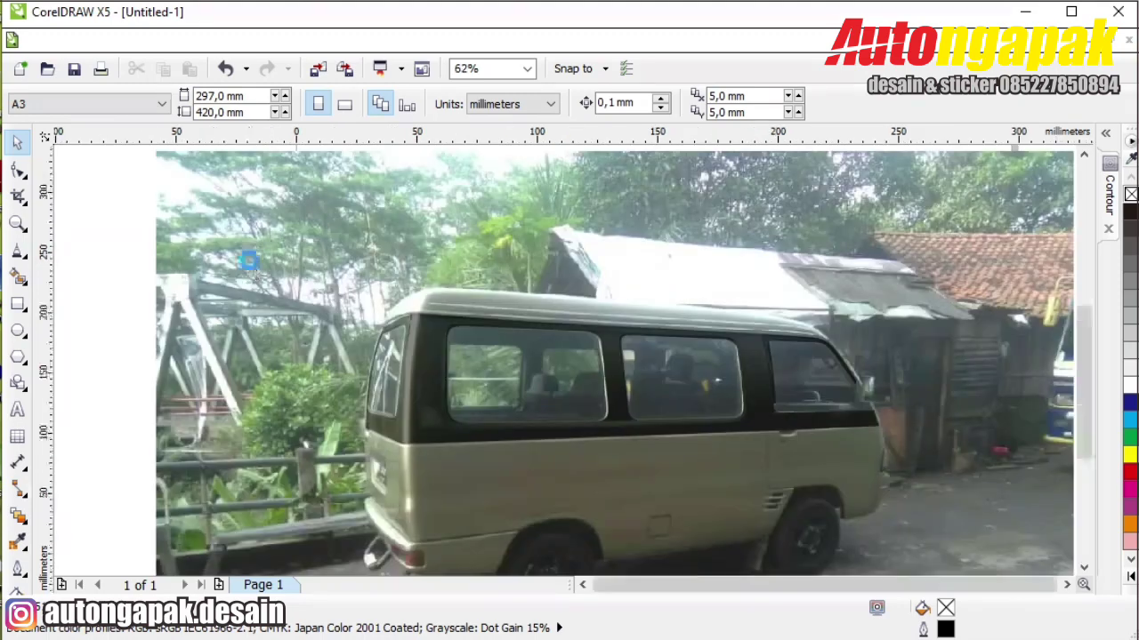
pyautogui.scroll(-2, 248, 262)
pyautogui.click(134, 254)
pyautogui.click(581, 585)
pyautogui.click(255, 329)
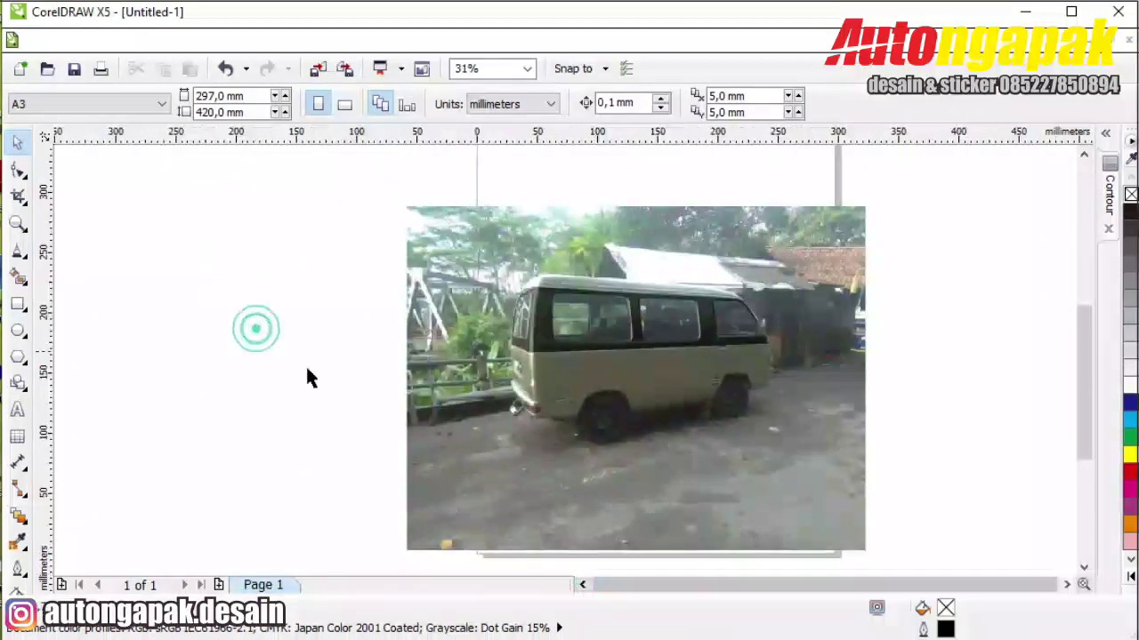
# - Add the artistic text "FAREL JAYA" above the van photo and set its font to Impact
pyautogui.click(20, 411)
pyautogui.click(571, 170)
pyautogui.write('F')
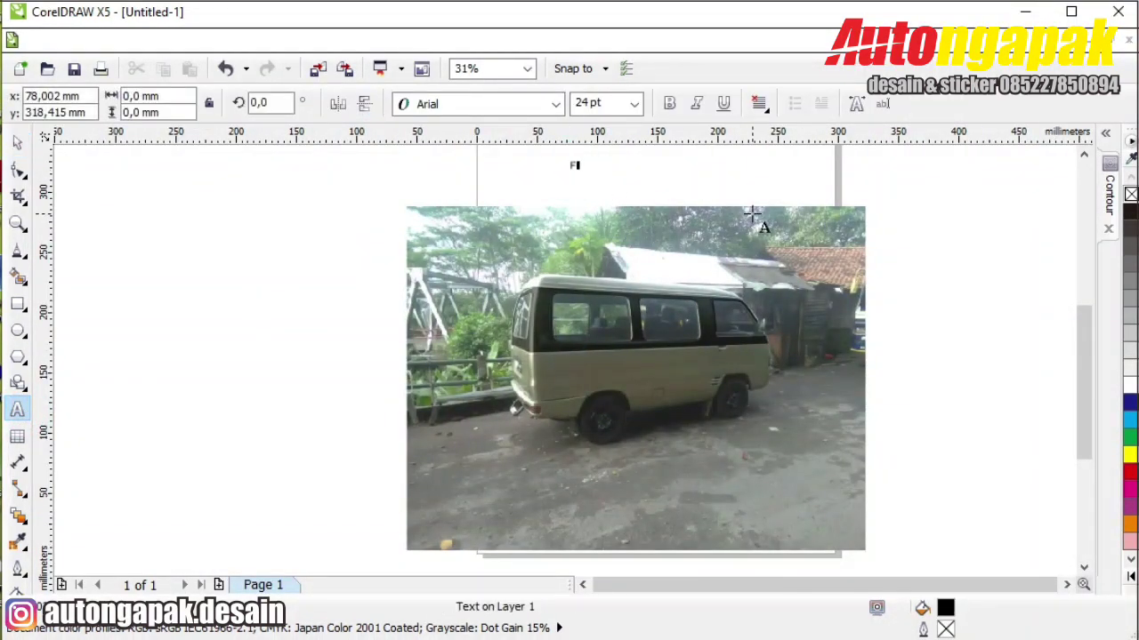
pyautogui.write('ARE')
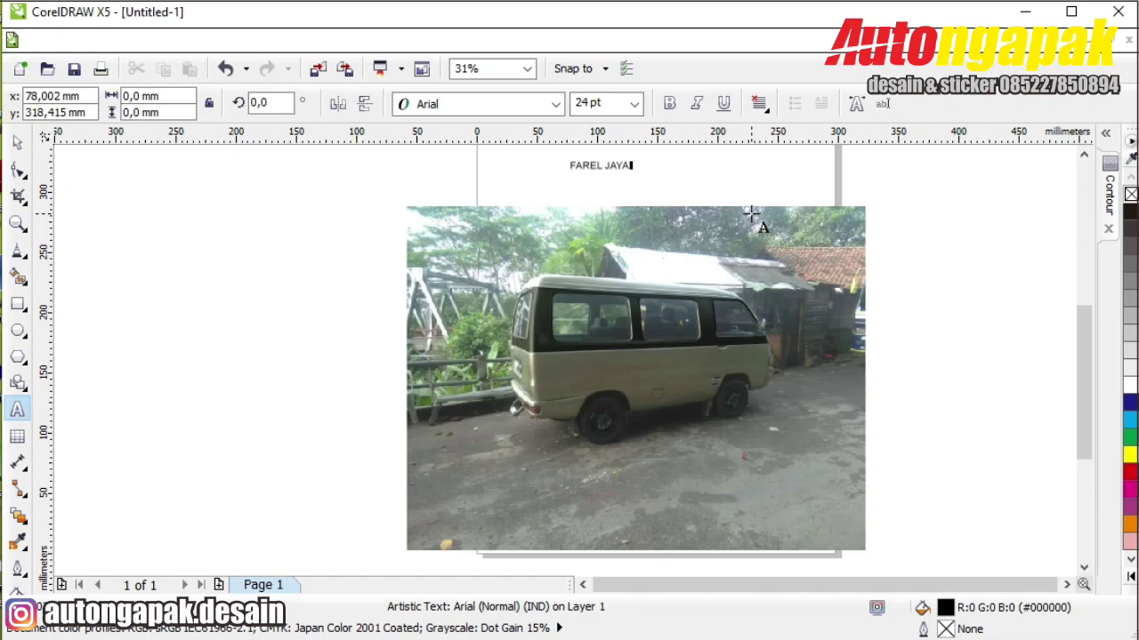
pyautogui.write('L JAYA')
pyautogui.click(17, 142)
pyautogui.click(544, 104)
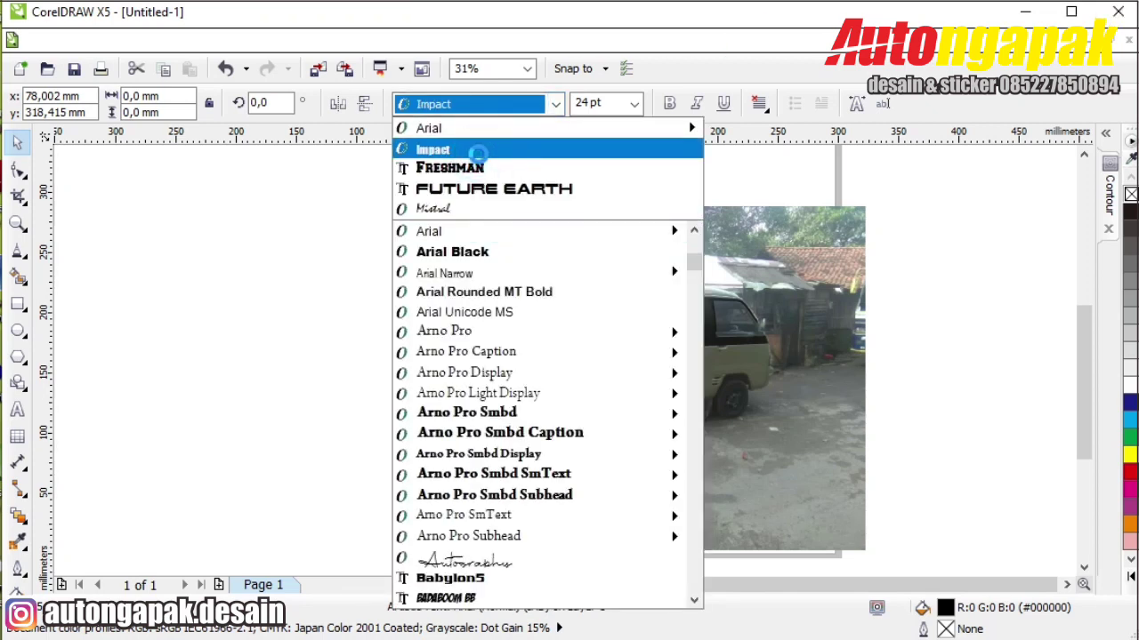
pyautogui.click(477, 151)
# - Enlarge the "FAREL JAYA" text to about 89 pt and slant it forward above the van's roof
pyautogui.moveTo(622, 182); pyautogui.dragTo(737, 217)
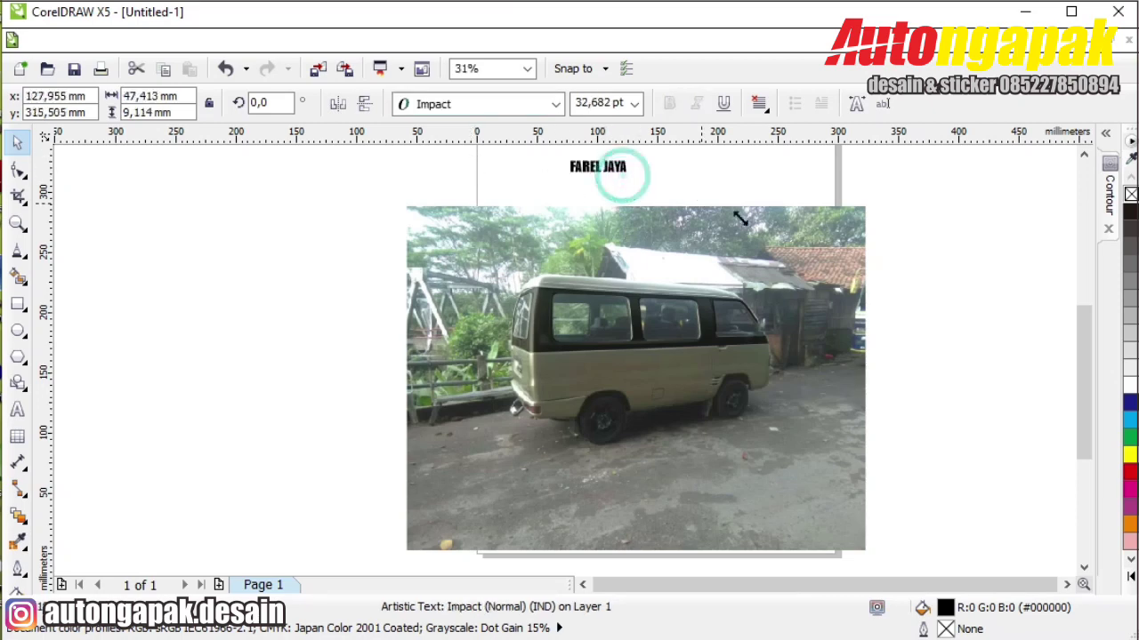
pyautogui.click(140, 173)
pyautogui.moveTo(649, 178); pyautogui.dragTo(589, 229)
pyautogui.click(594, 229)
pyautogui.scroll(2, 593, 233)
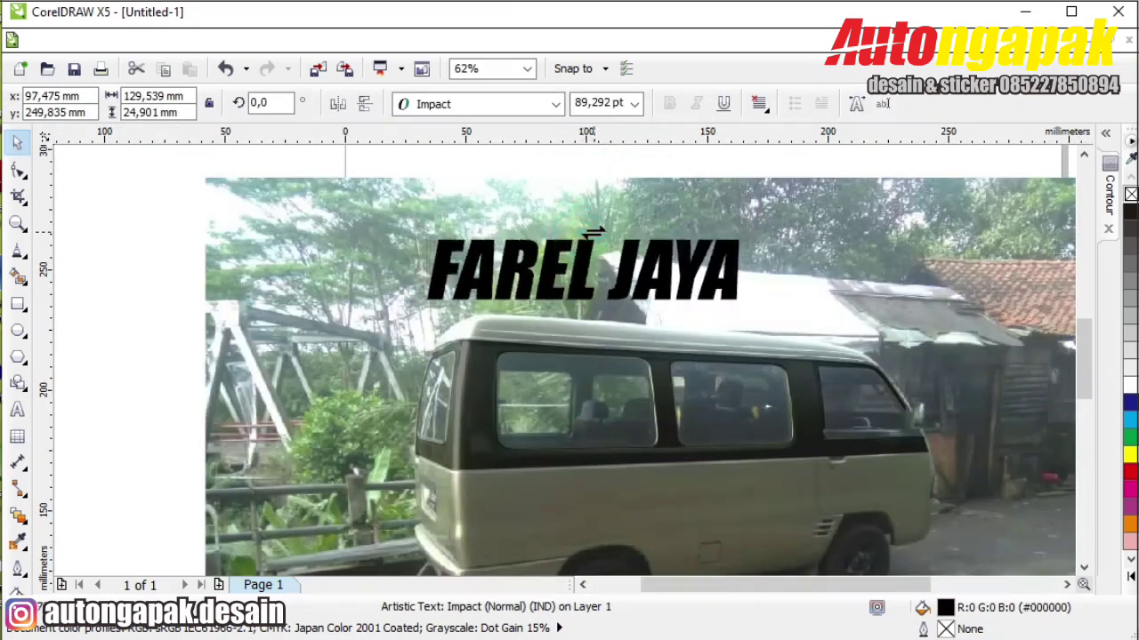
# - Fill the "FAREL JAYA" text yellow and give it a one-step outside contour with a 1.54 mm offset
pyautogui.click(1130, 455)
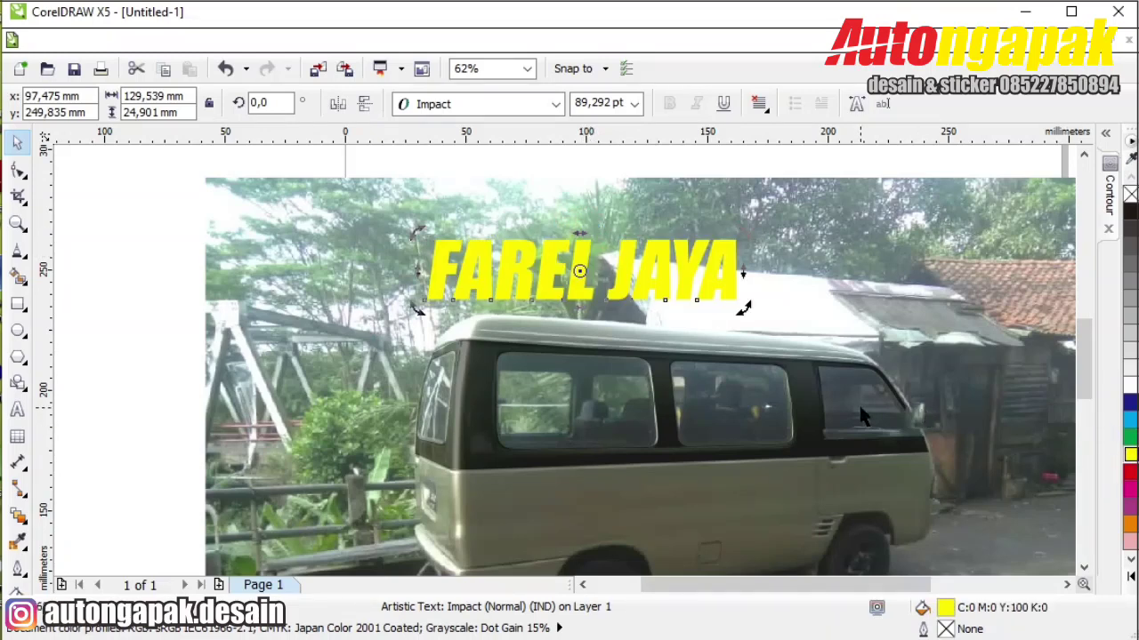
pyautogui.click(1107, 207)
pyautogui.click(920, 417)
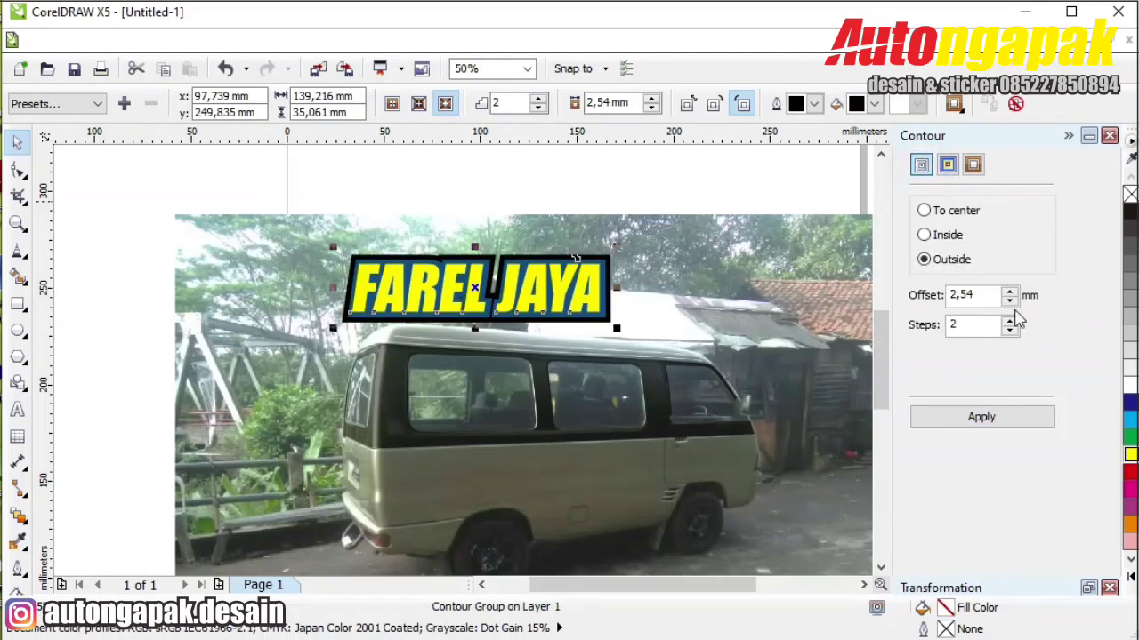
pyautogui.click(1009, 299)
pyautogui.click(981, 416)
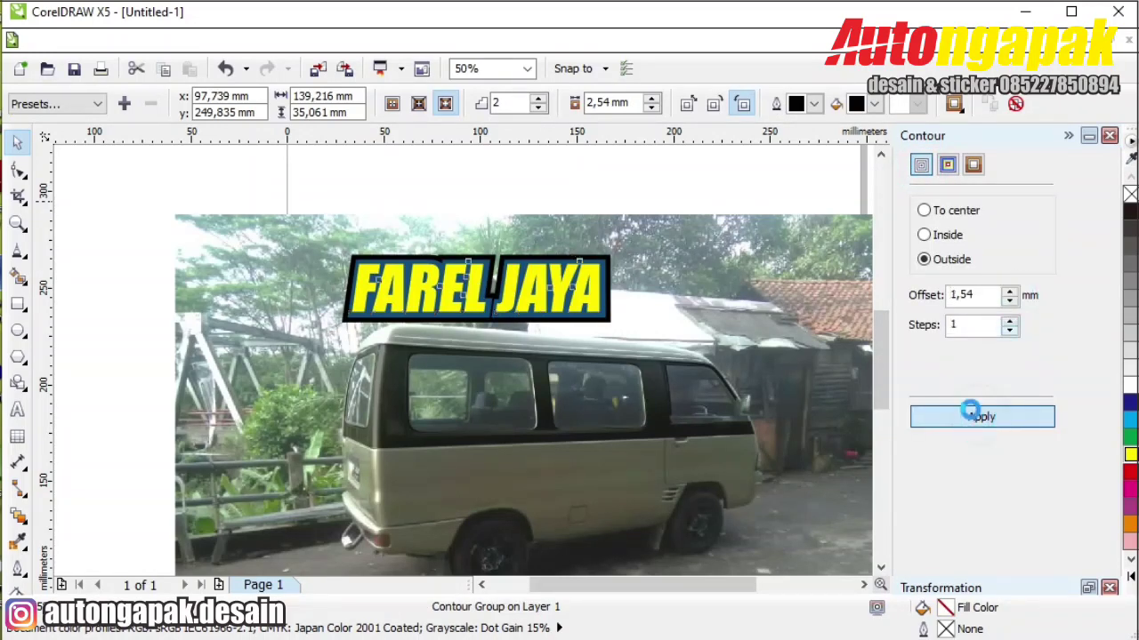
pyautogui.click(602, 185)
# - Move the contoured lettering slightly up and toward the van's front, and fill its text white
pyautogui.moveTo(550, 306); pyautogui.dragTo(566, 293)
pyautogui.click(574, 176)
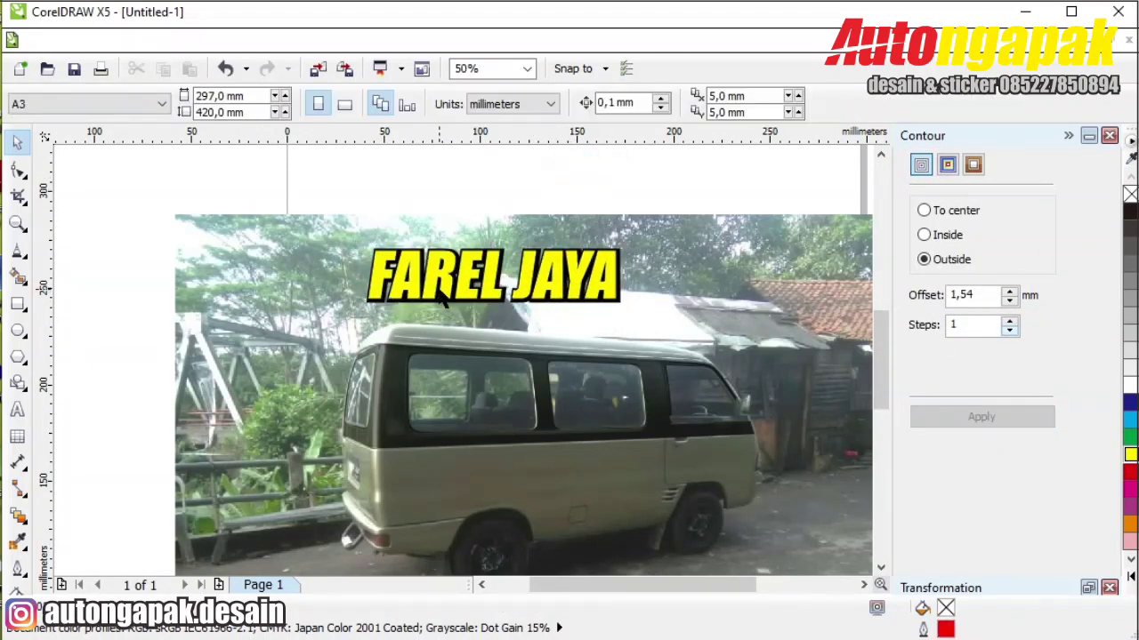
pyautogui.click(439, 290)
pyautogui.click(1126, 384)
pyautogui.click(609, 187)
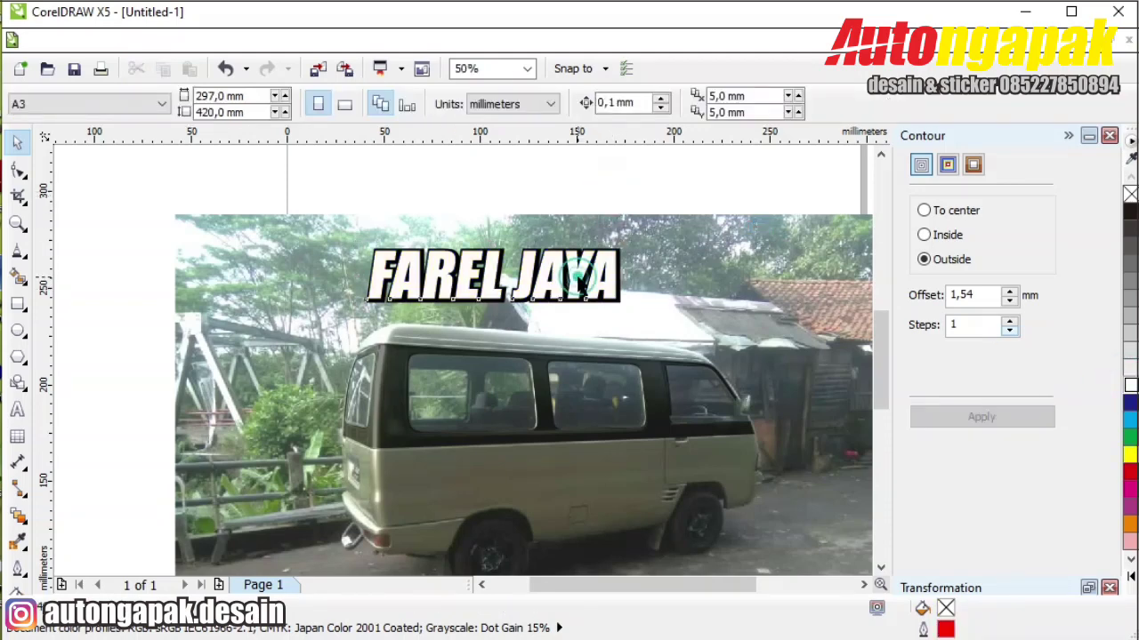
# - Try a colour sampled from the van's body as the "FAREL JAYA" fill, and replace it with yellow
pyautogui.click(579, 268)
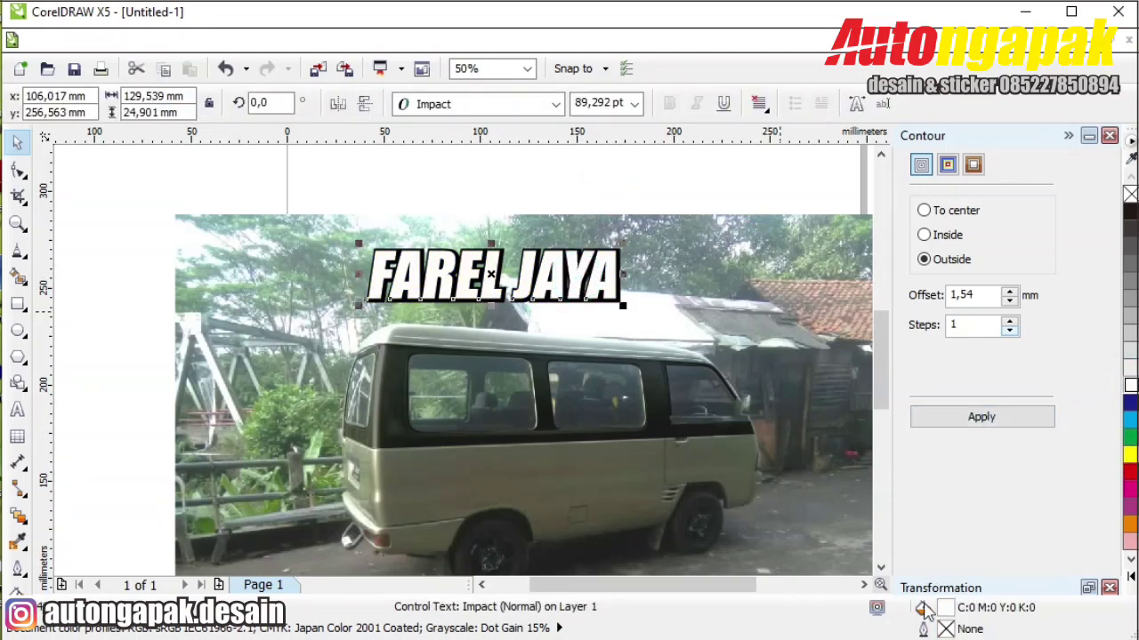
pyautogui.hotkey('shift', 'F11')
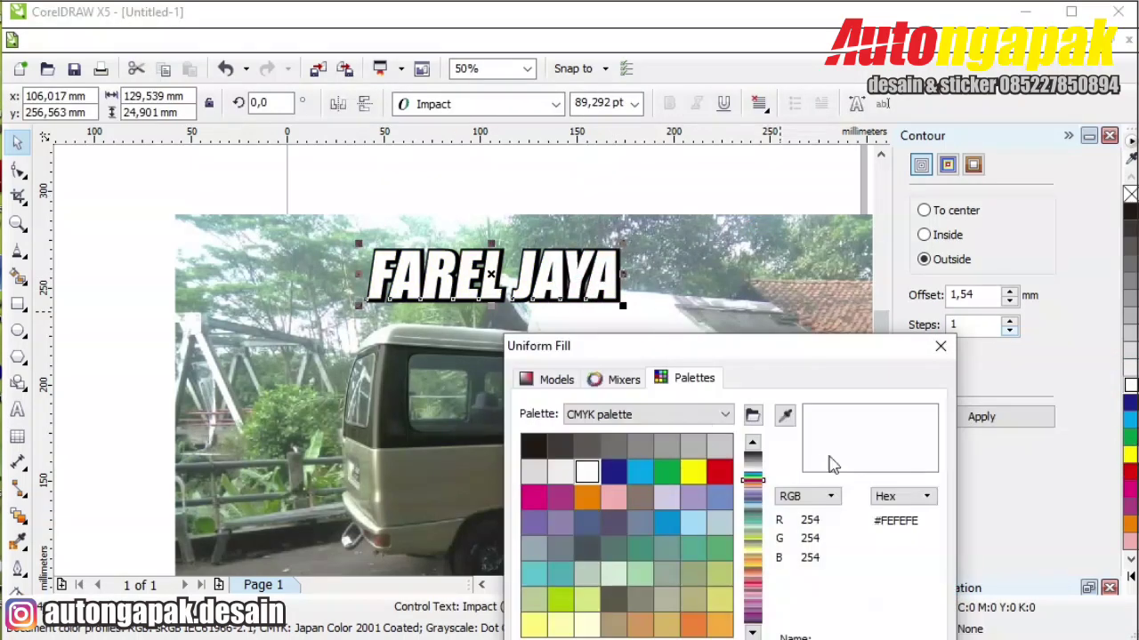
pyautogui.click(784, 415)
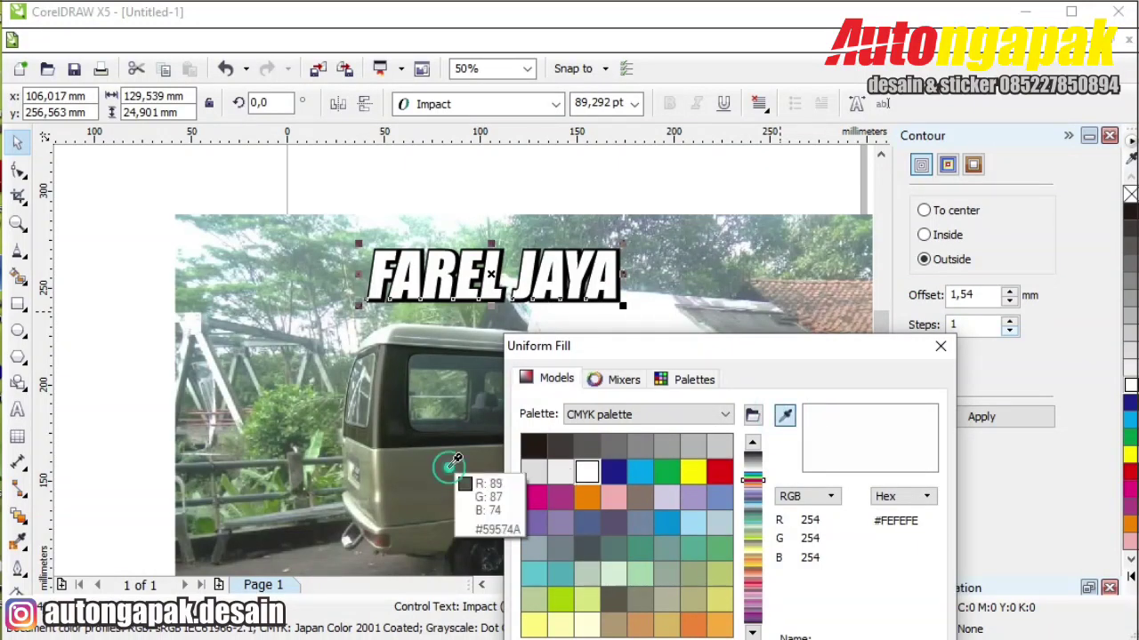
pyautogui.click(856, 327)
pyautogui.press('Return')
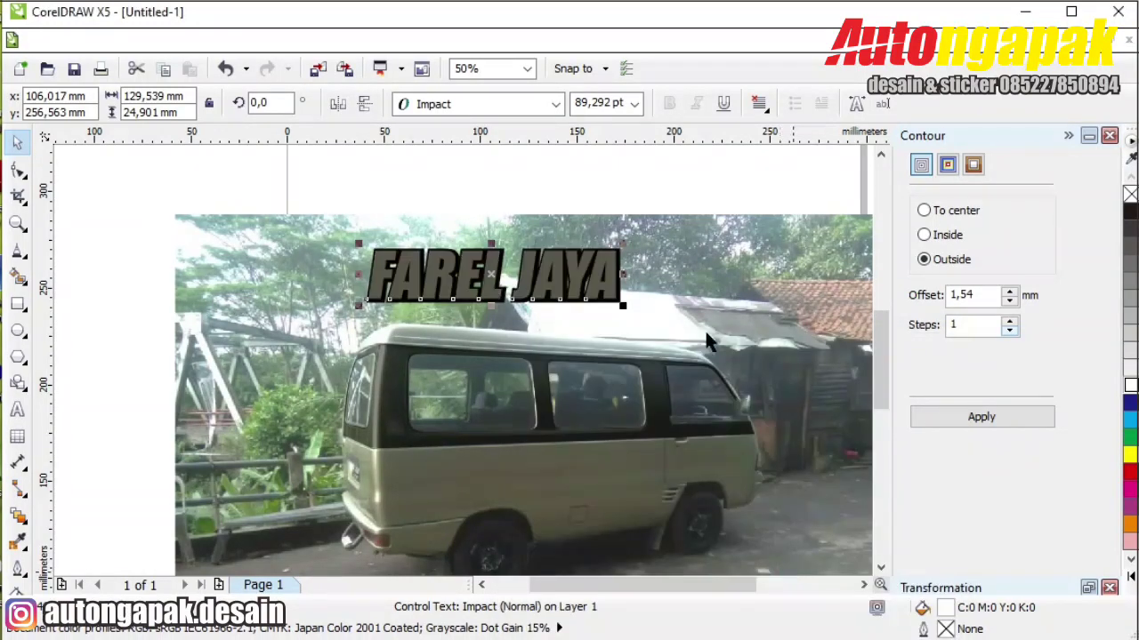
pyautogui.click(1129, 454)
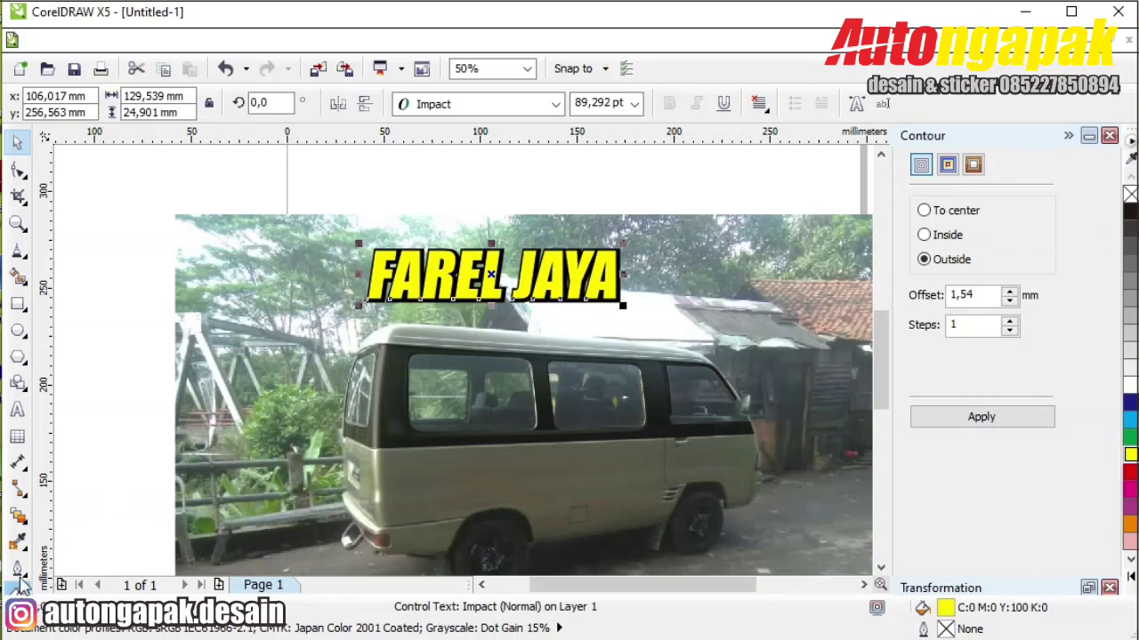
pyautogui.click(18, 541)
pyautogui.click(24, 521)
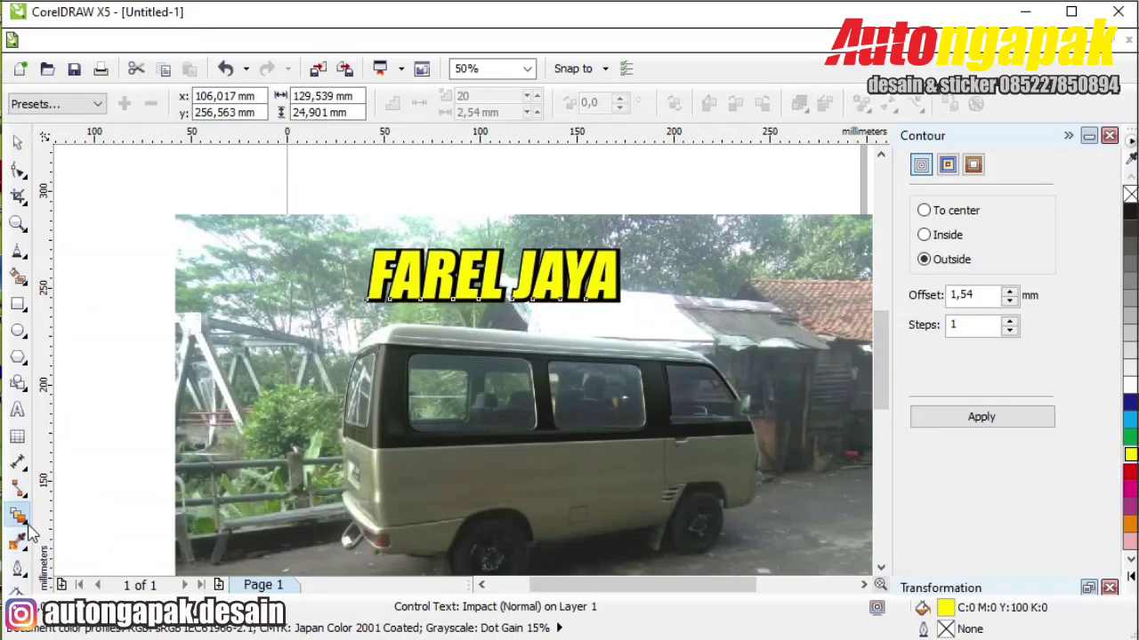
pyautogui.click(101, 445)
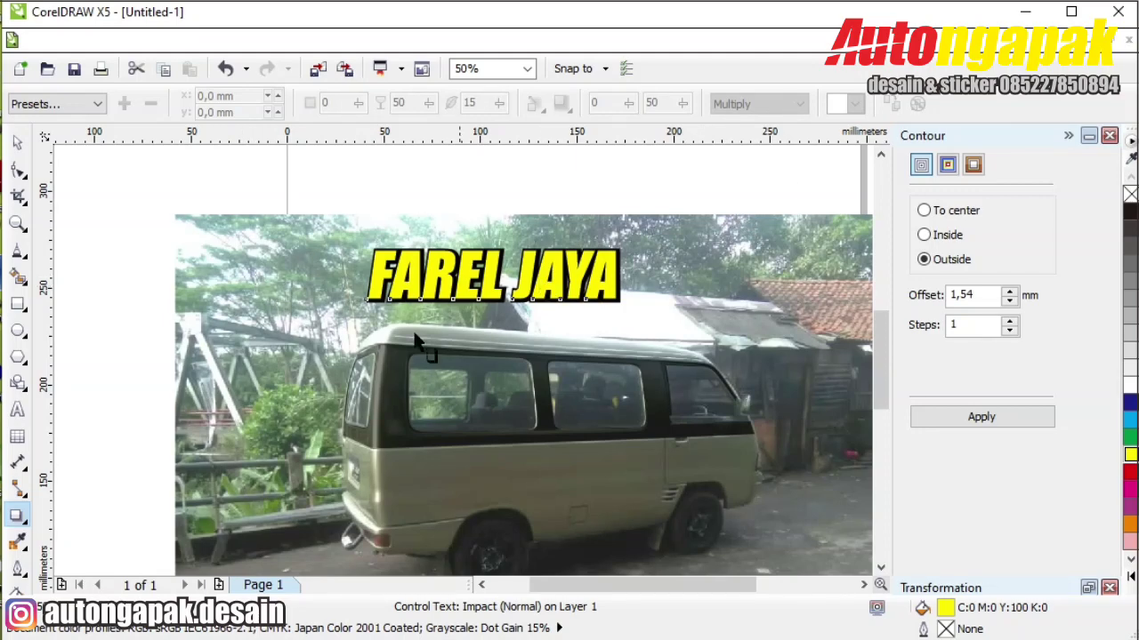
pyautogui.click(27, 524)
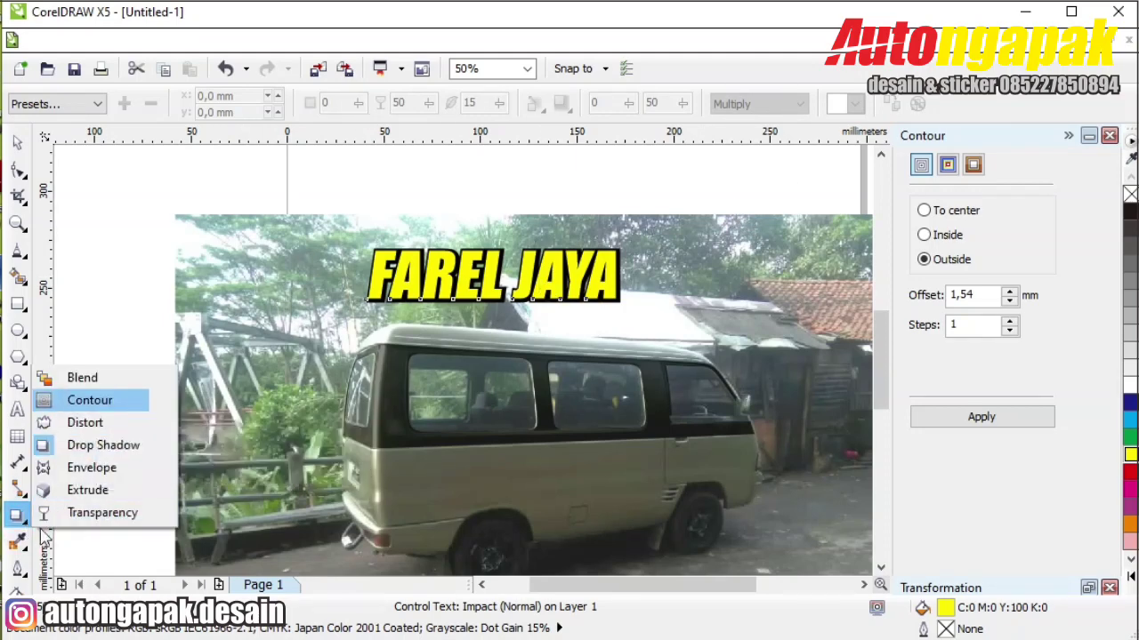
pyautogui.click(25, 552)
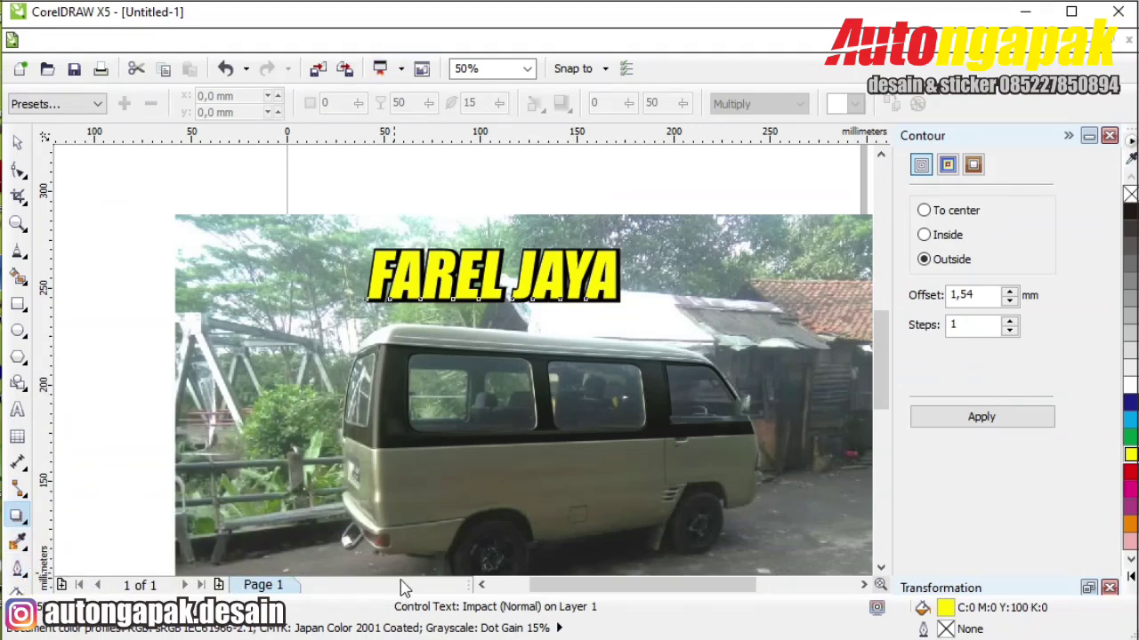
pyautogui.click(17, 142)
pyautogui.click(100, 217)
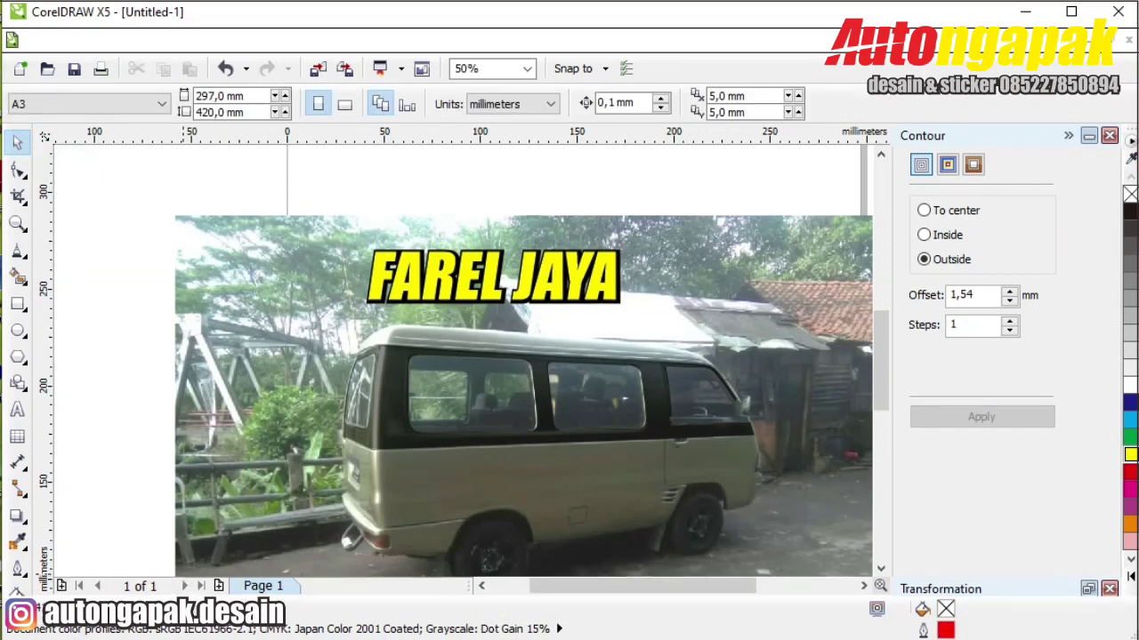
pyautogui.moveTo(782, 637); pyautogui.dragTo(783, 638)
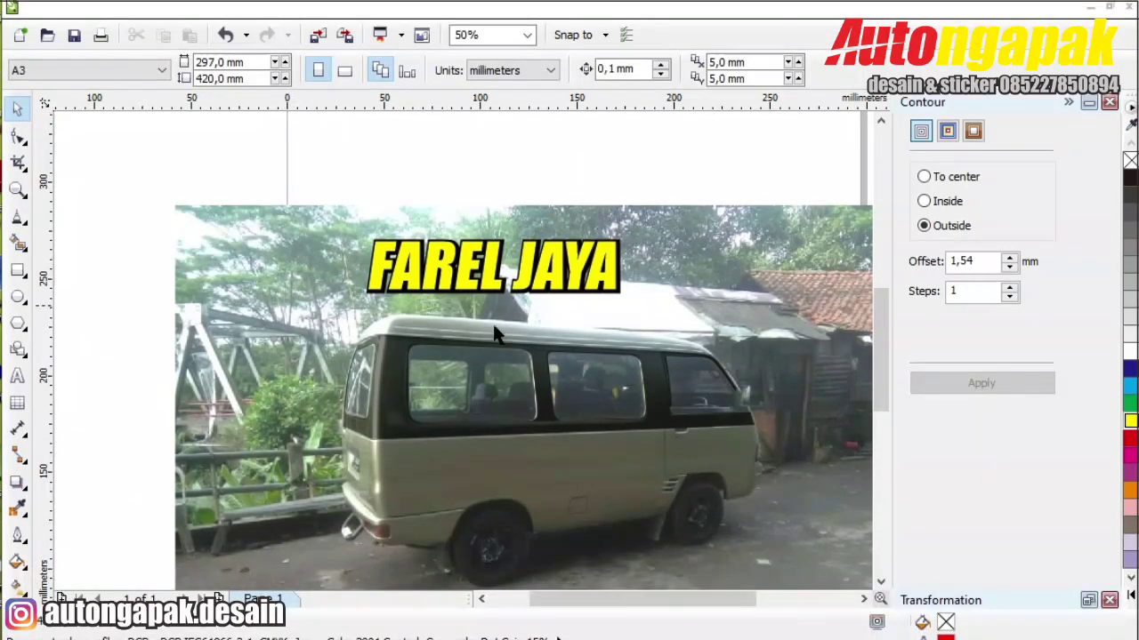
# - Apply a linear two-colour fountain fill from yellow to white at a 45-degree angle to the "FAREL JAYA" text
pyautogui.click(475, 286)
pyautogui.click(17, 561)
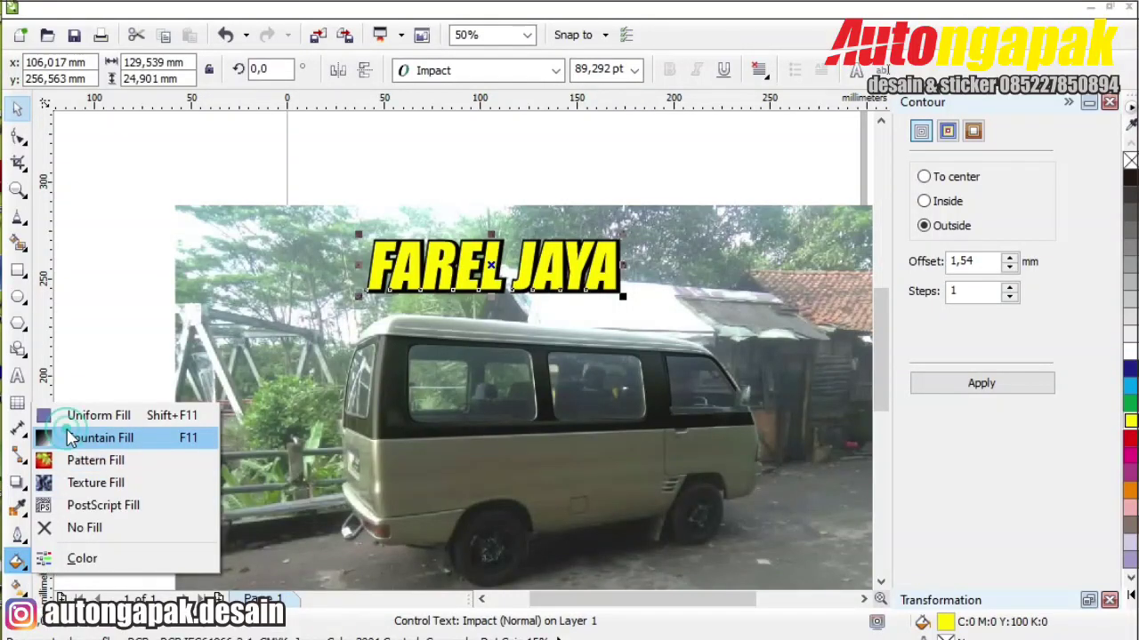
pyautogui.click(73, 437)
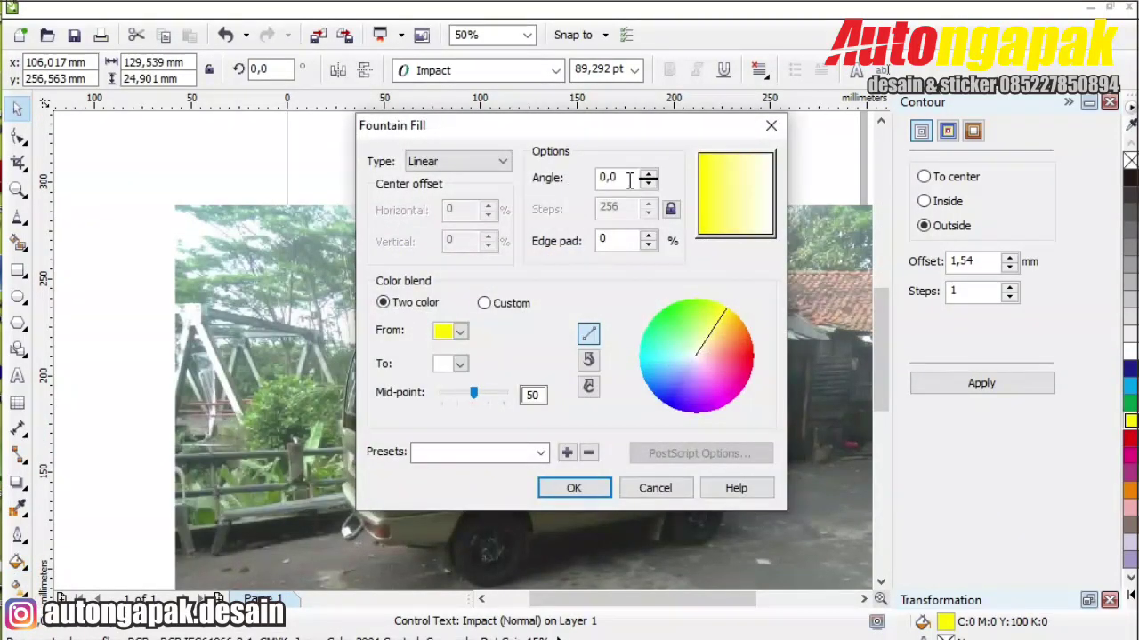
pyautogui.doubleClick(629, 179)
pyautogui.write('45')
pyautogui.click(576, 492)
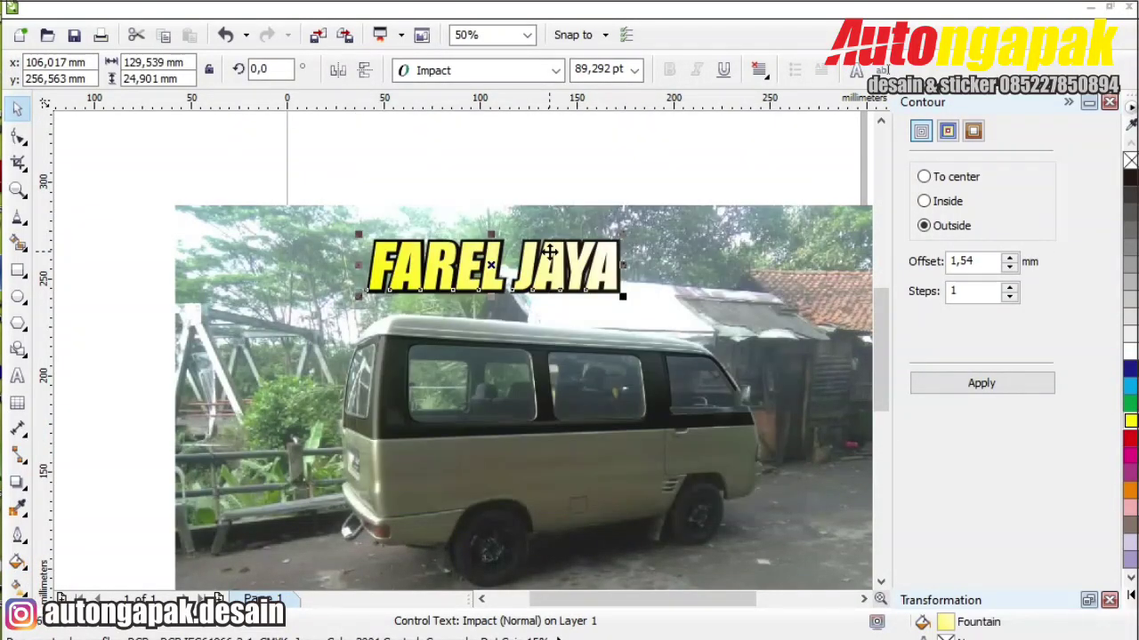
pyautogui.click(563, 168)
# - Add the artistic text "Trans" above the photo and set its font to Mistral
pyautogui.press('F8')
pyautogui.click(428, 146)
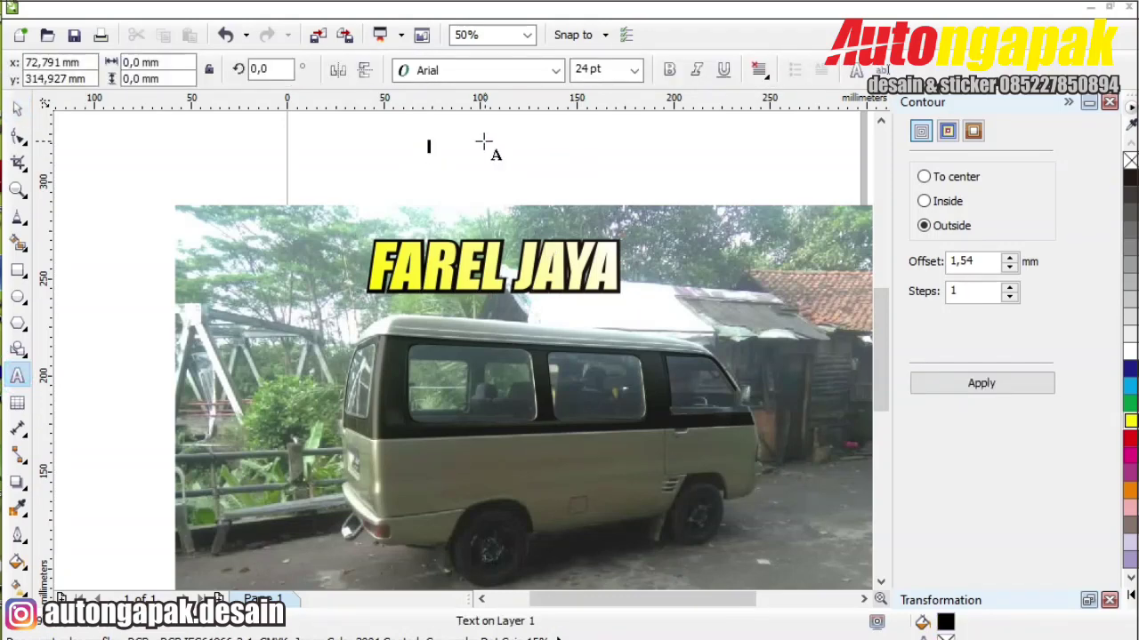
pyautogui.write('Transl')
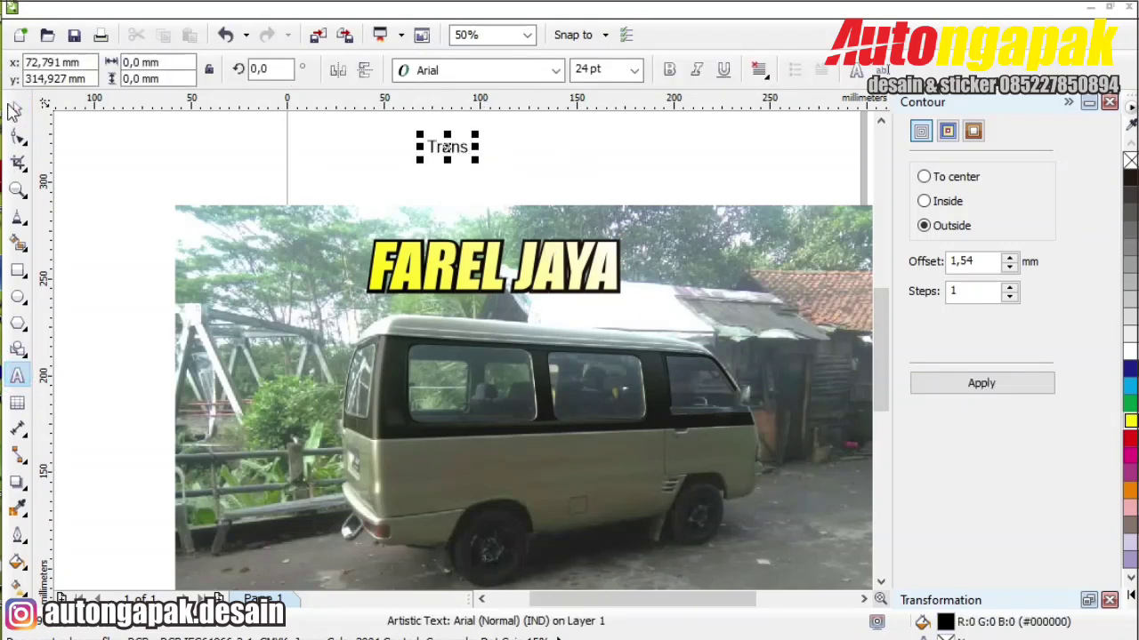
pyautogui.click(13, 108)
pyautogui.click(543, 70)
pyautogui.click(471, 175)
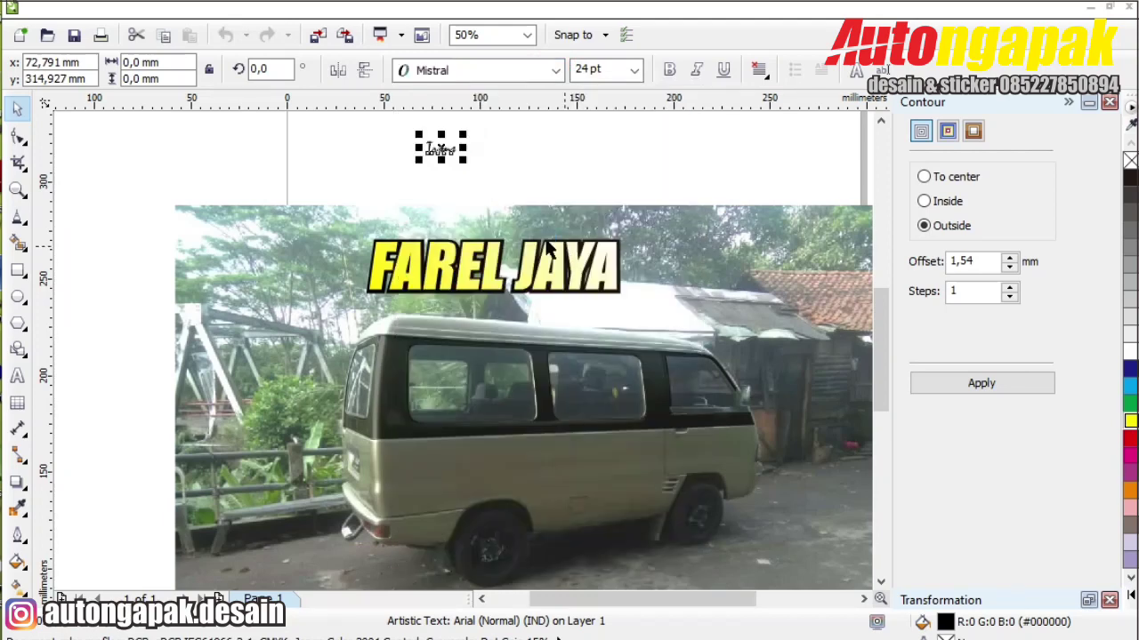
# - Enlarge "Trans" to about 71 pt, place it just beneath "JAYA" and fill it white
pyautogui.moveTo(465, 161); pyautogui.dragTo(598, 314)
pyautogui.moveTo(484, 164); pyautogui.dragTo(602, 307)
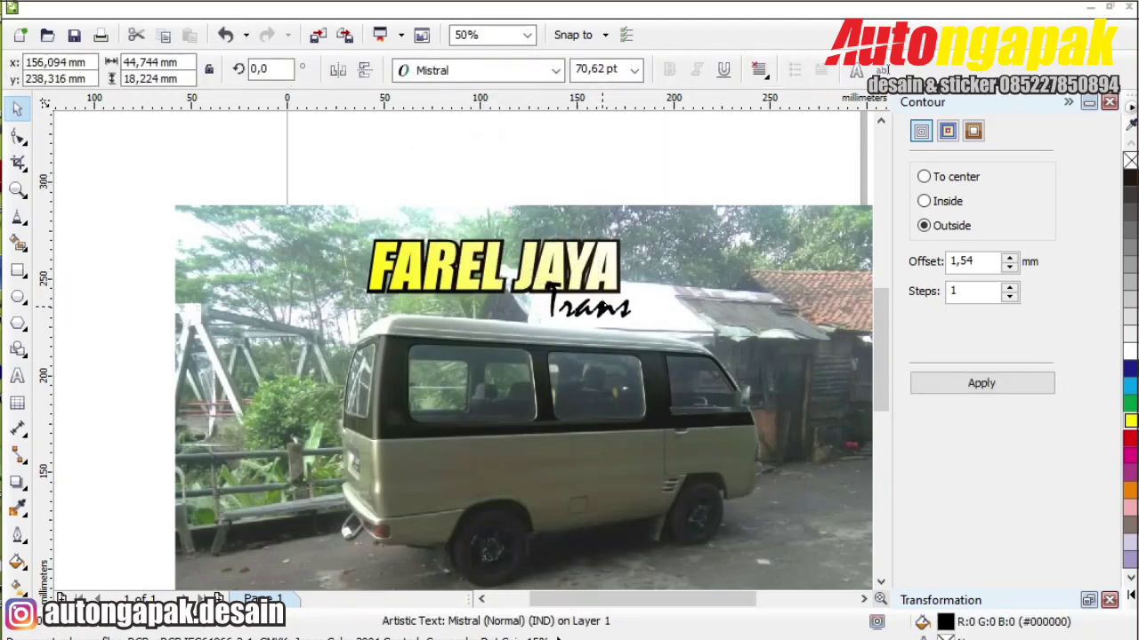
pyautogui.click(1130, 352)
pyautogui.click(684, 163)
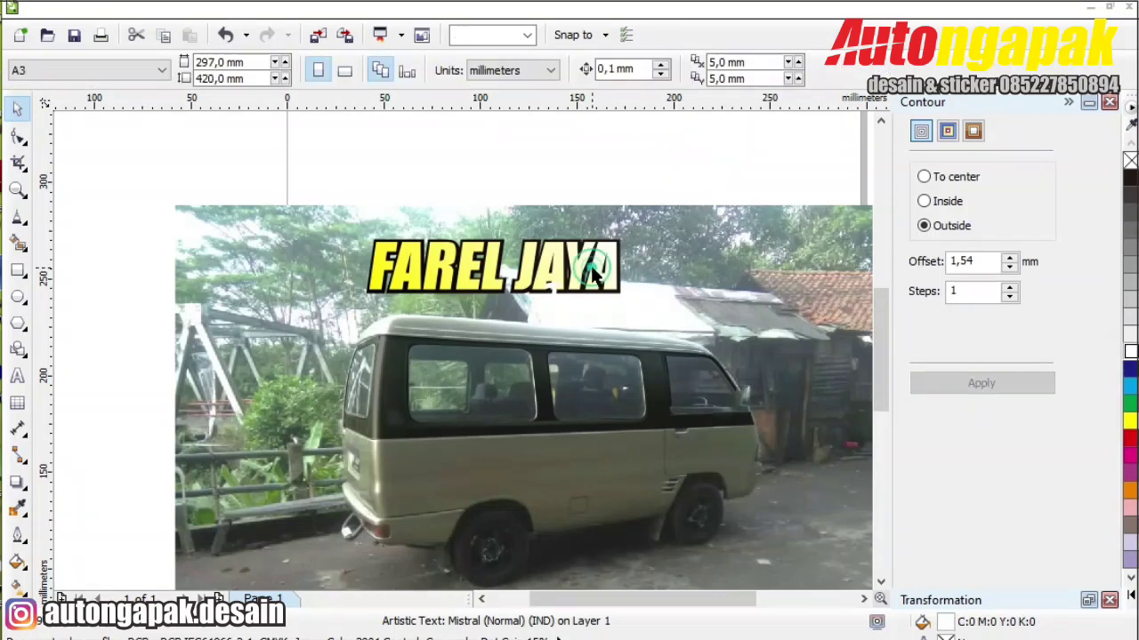
# - Try to strip the contour from "FAREL JAYA" by cutting the text and pasting it back in place
pyautogui.click(588, 262)
pyautogui.click(24, 490)
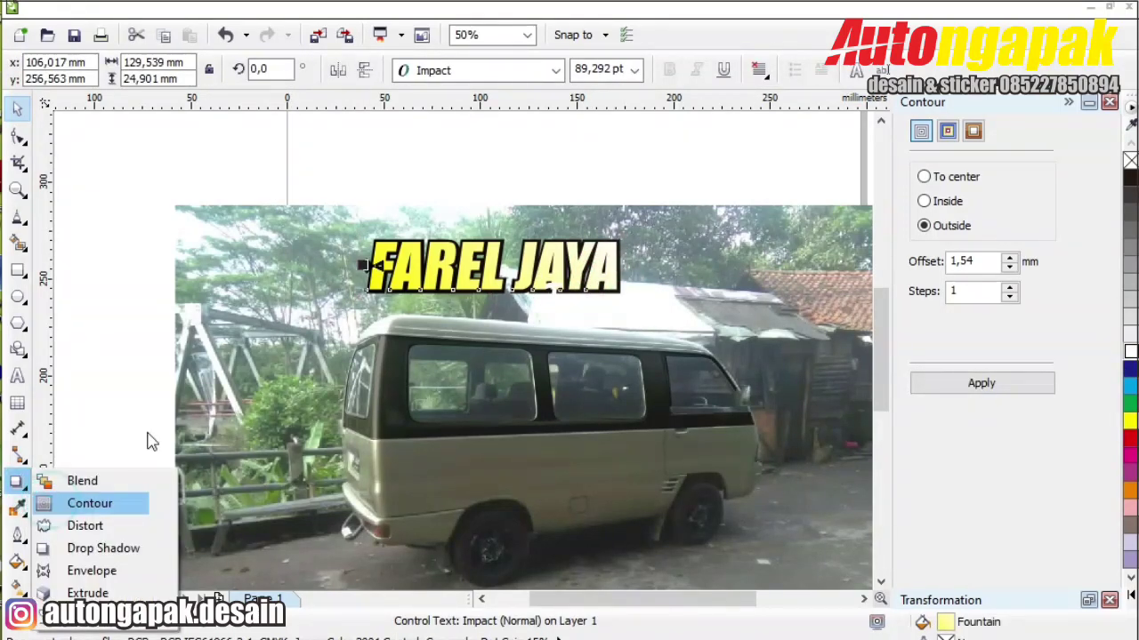
pyautogui.click(55, 503)
pyautogui.click(12, 111)
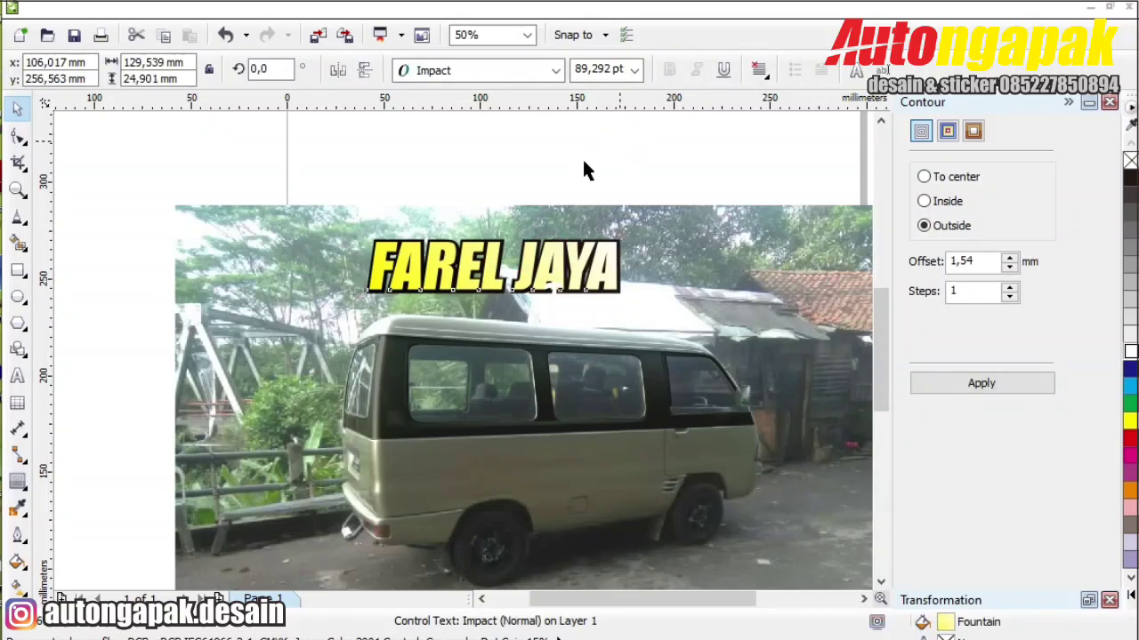
pyautogui.hotkey('ctrl', 'x')
pyautogui.hotkey('ctrl', 'v')
pyautogui.click(647, 162)
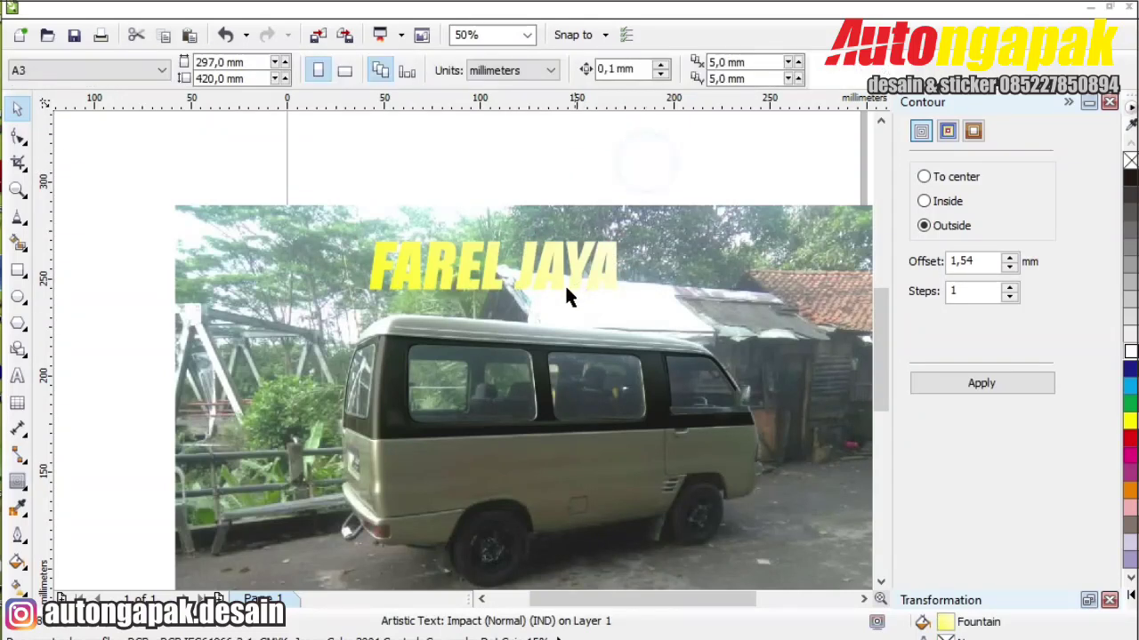
# - Group "FAREL JAYA" with "Trans" and apply a one-step outside contour with a 1.54 mm offset to the group
pyautogui.click(564, 296)
pyautogui.moveTo(468, 178); pyautogui.dragTo(730, 331)
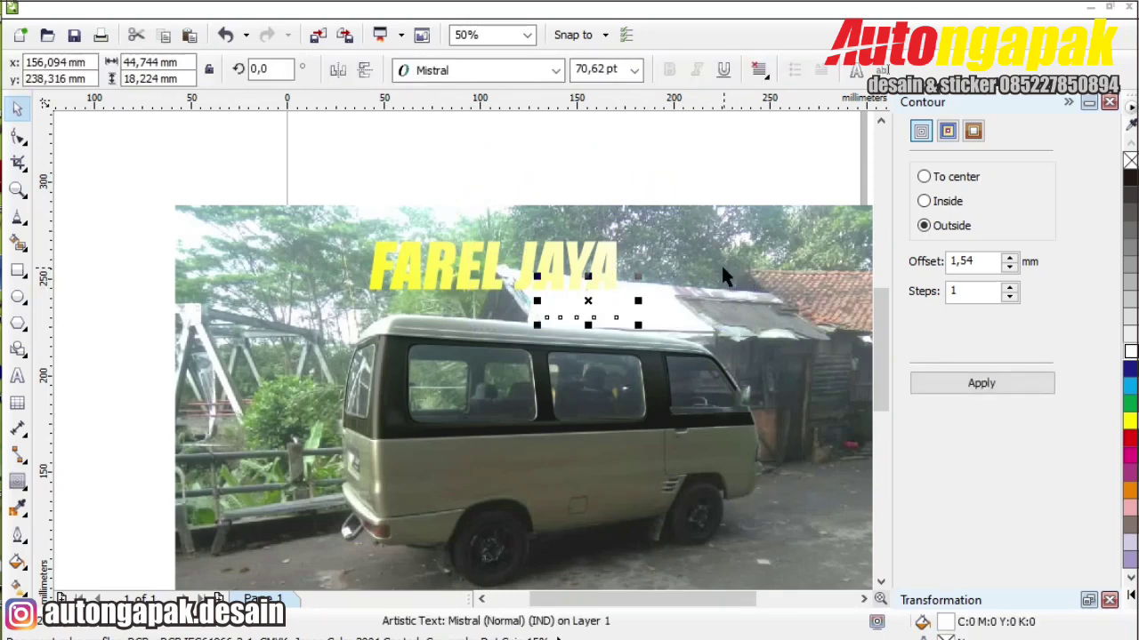
pyautogui.keyDown('shift'); pyautogui.click(603, 247); pyautogui.keyUp('shift')
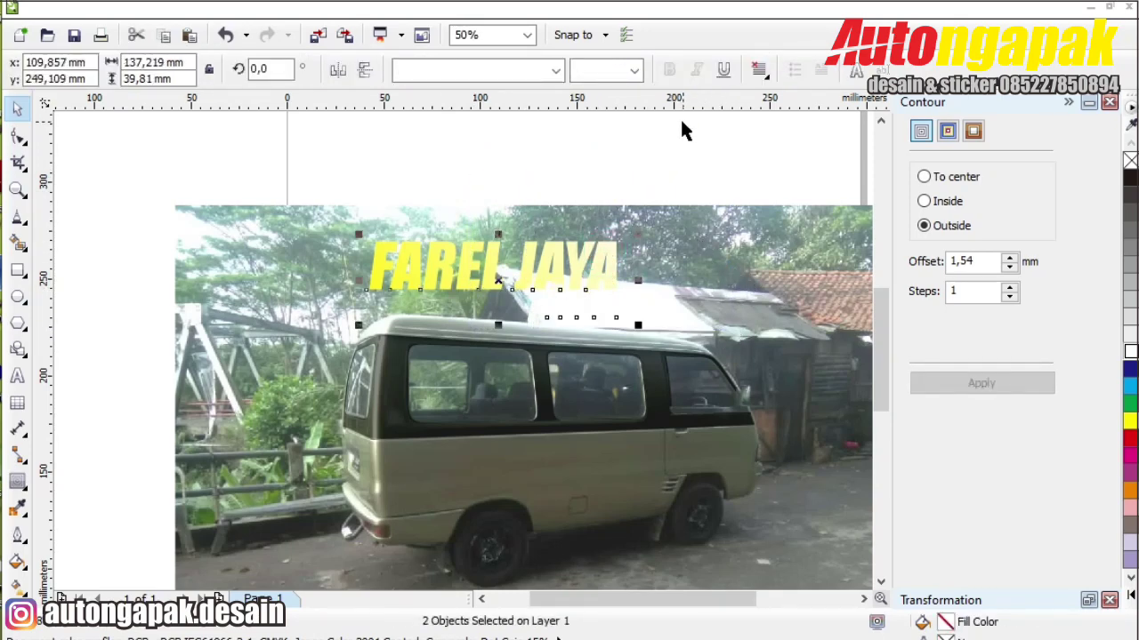
pyautogui.hotkey('ctrl', 'g')
pyautogui.click(1006, 388)
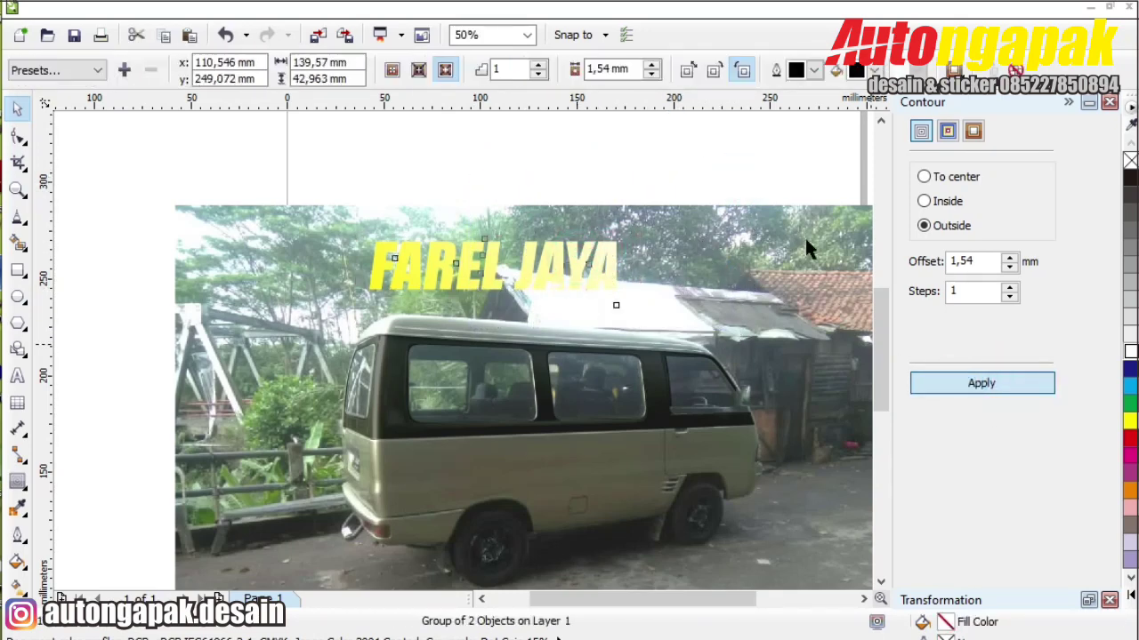
pyautogui.click(725, 177)
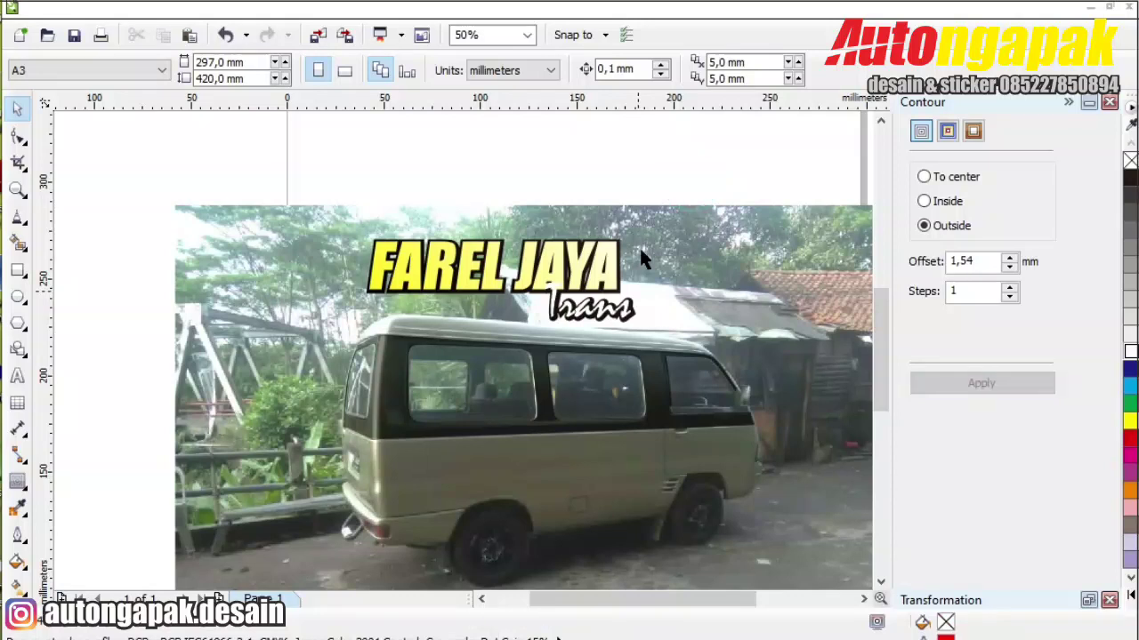
# - Undo the group's contour and try a yellow fill on both grouped texts
pyautogui.hotkey('ctrl', 'z')
pyautogui.click(627, 167)
pyautogui.click(591, 305)
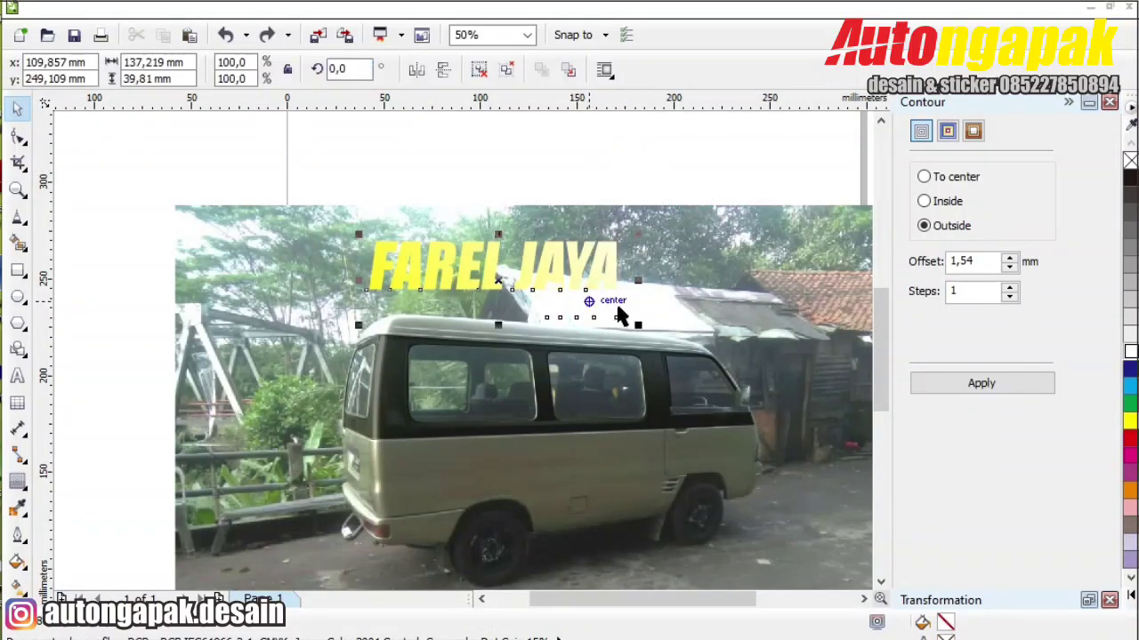
pyautogui.click(1129, 420)
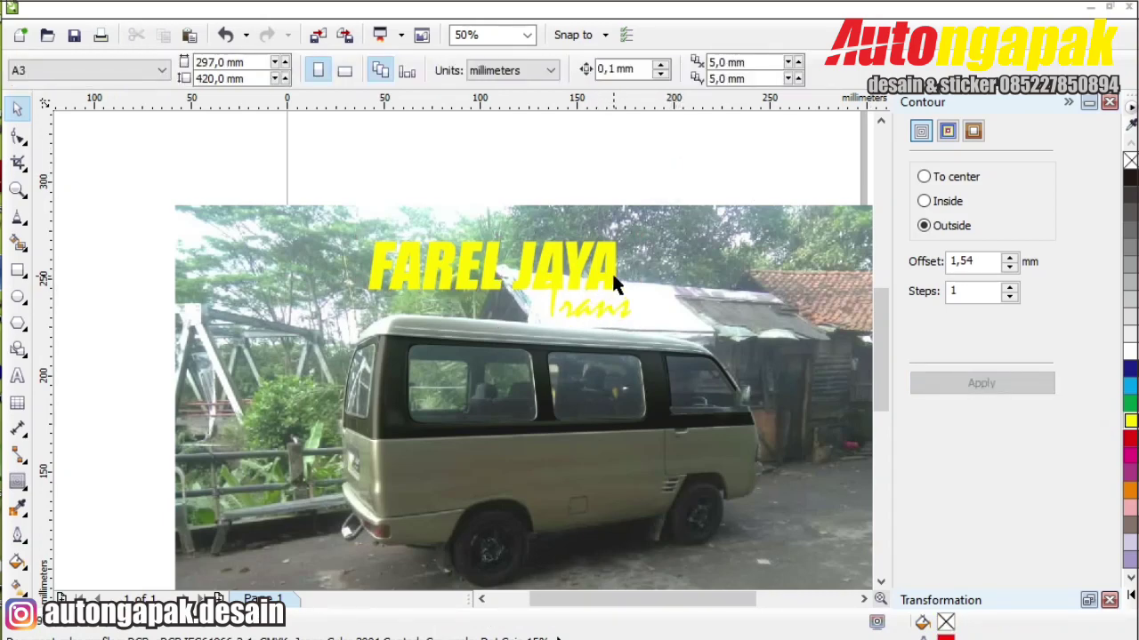
# - Undo the yellow fill, the grouping, and the cut and paste of the "FAREL JAYA" text
pyautogui.hotkey('ctrl', 'z')
pyautogui.hotkey('ctrl', 'z')
pyautogui.hotkey('ctrl', 'z')
pyautogui.hotkey('ctrl', 'z')
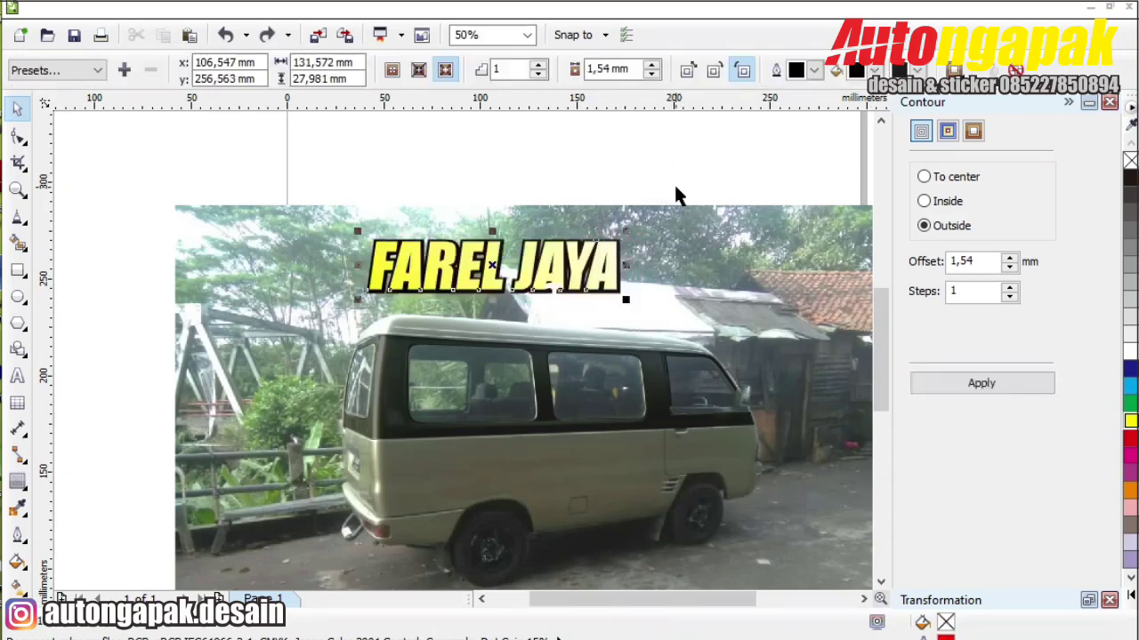
# - Give "Trans" its own one-step outside contour with a 1.54 mm offset and move it slightly toward the van's front
pyautogui.click(675, 187)
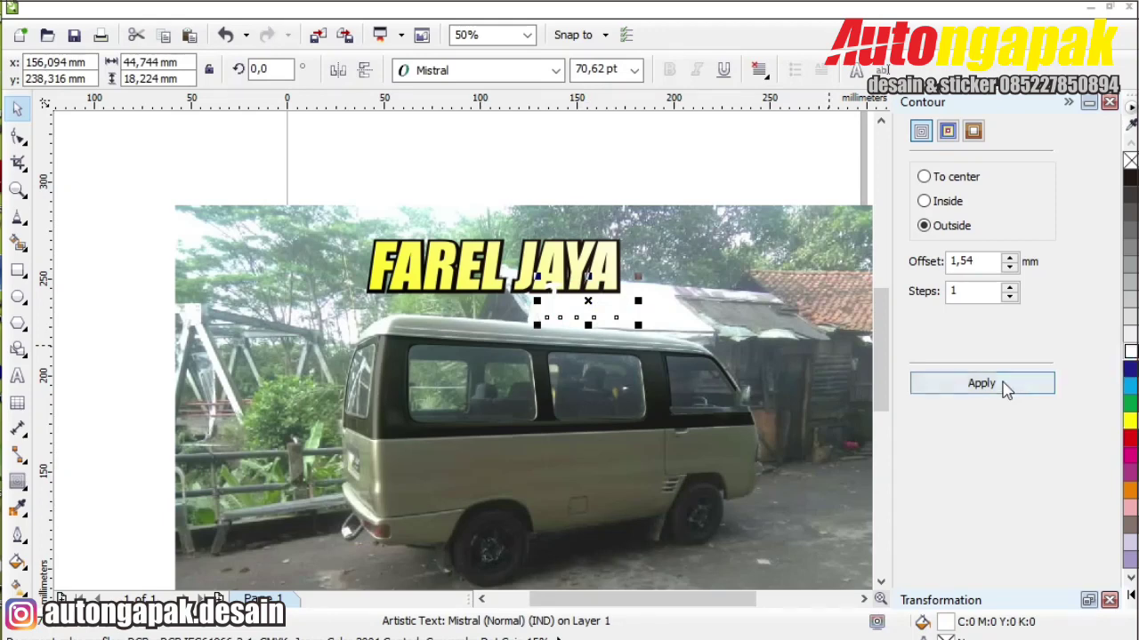
pyautogui.click(677, 197)
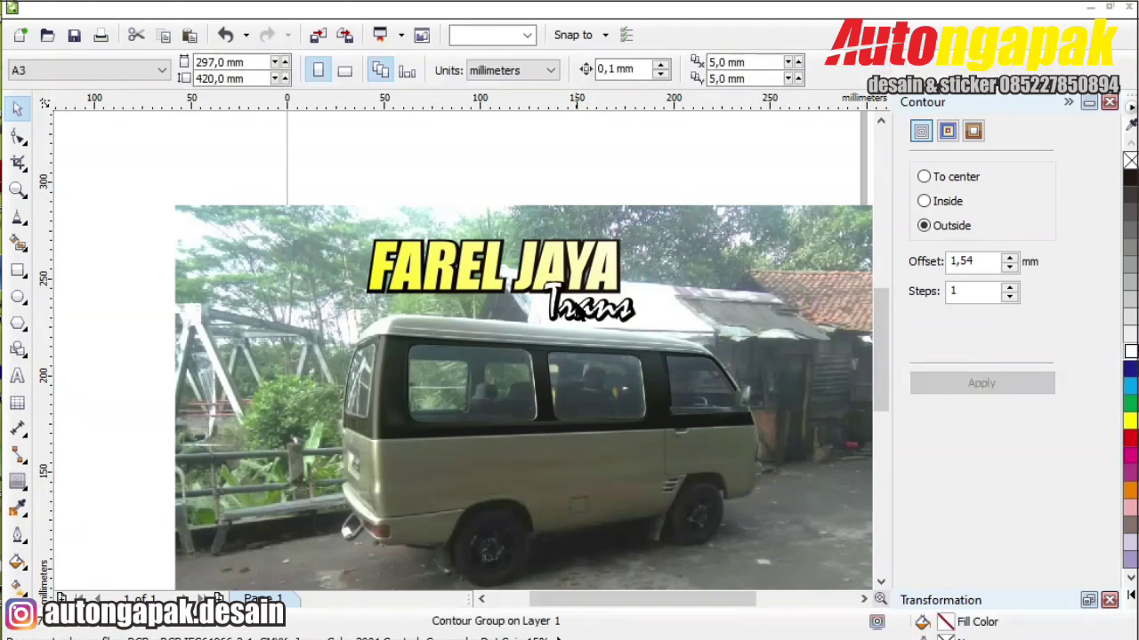
pyautogui.click(582, 317)
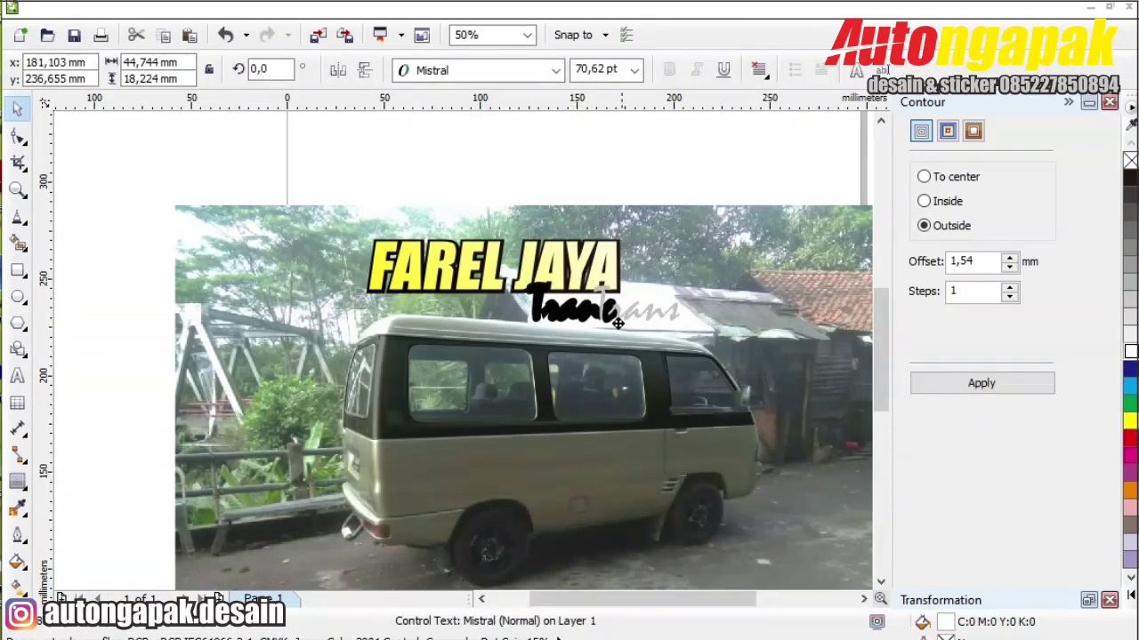
pyautogui.click(647, 185)
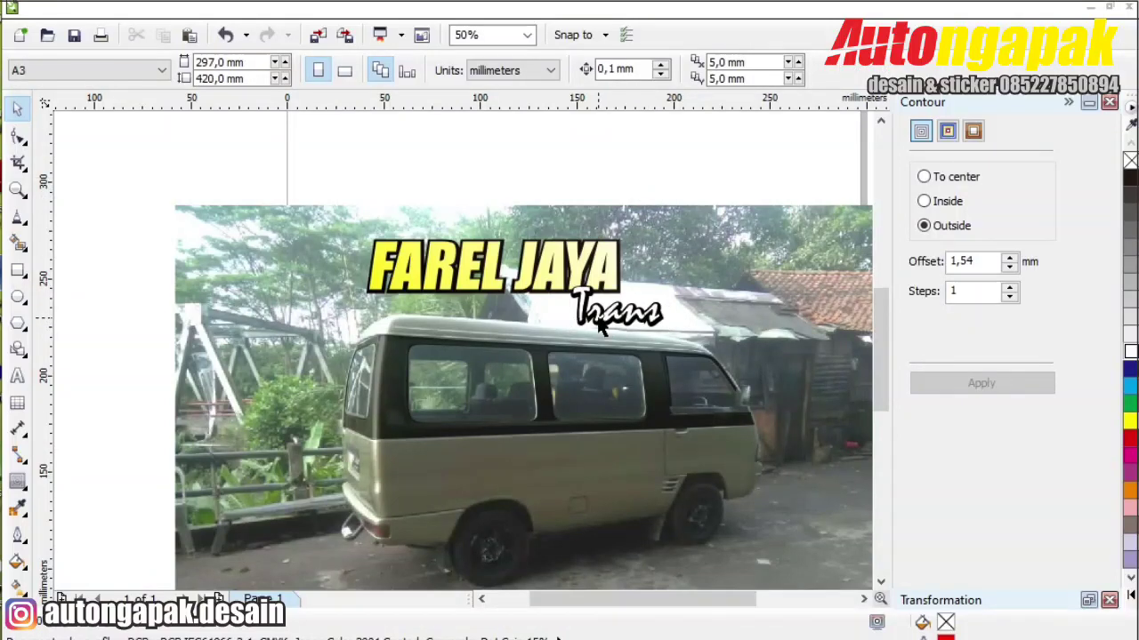
# - Replace the contoured word "Trans" with "Tour & Travel"
pyautogui.doubleClick(601, 327)
pyautogui.hotkey('ctrl', 'a')
pyautogui.write('Tour')
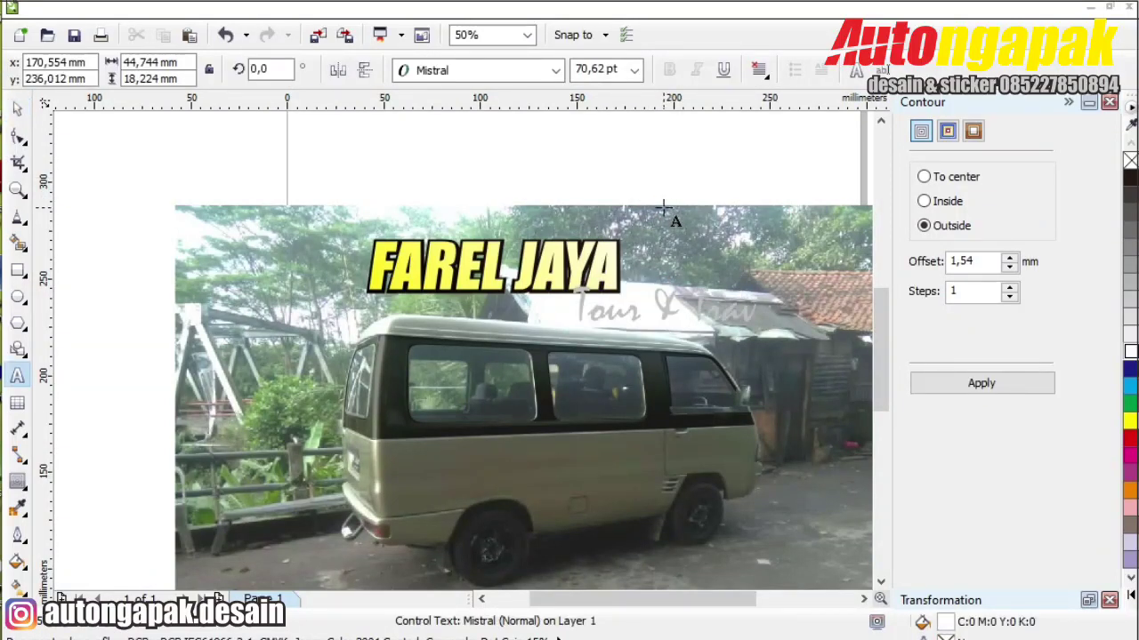
pyautogui.click(17, 108)
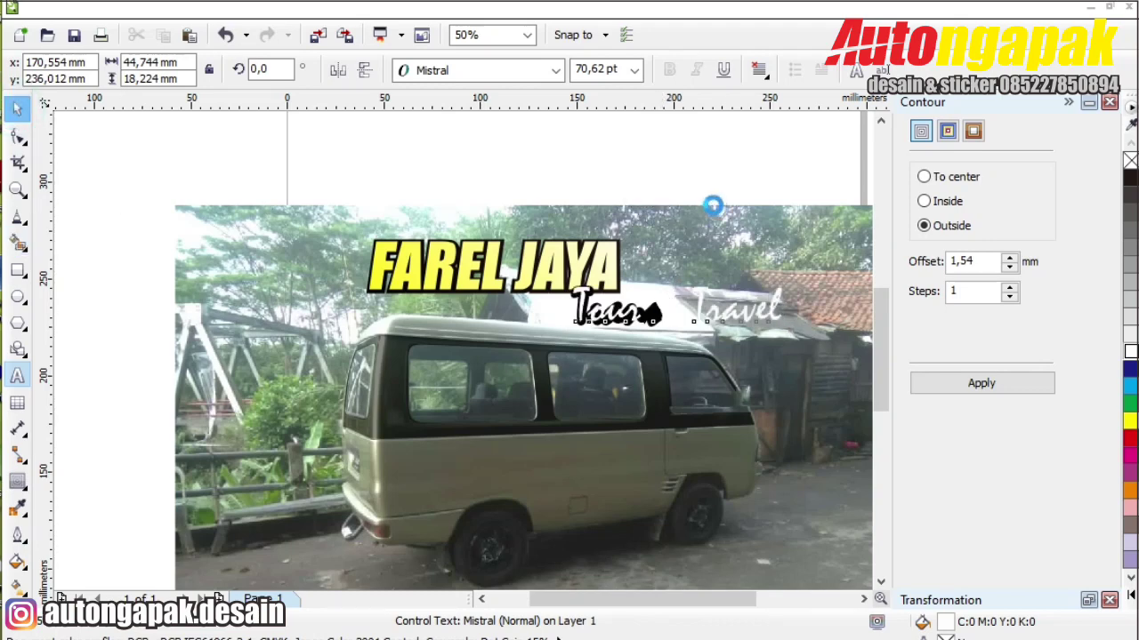
# - Scale the contoured "Tour & Travel" text down to about 63 mm wide and place it just beneath "JAYA"
pyautogui.click(706, 174)
pyautogui.click(717, 315)
pyautogui.moveTo(791, 331); pyautogui.dragTo(622, 304)
pyautogui.click(695, 164)
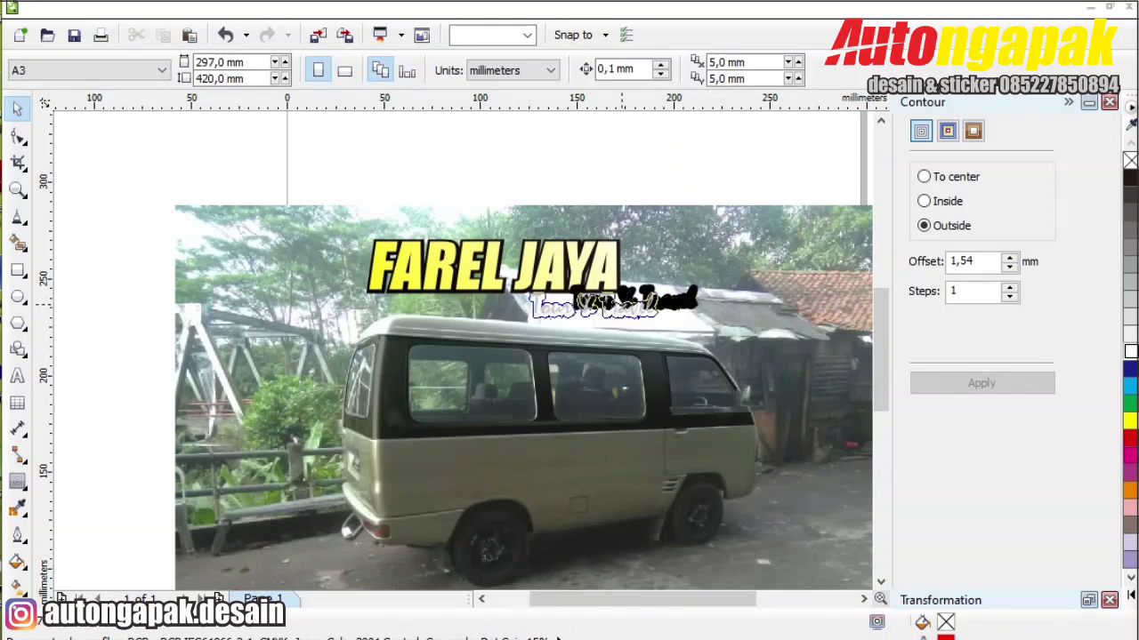
pyautogui.click(647, 307)
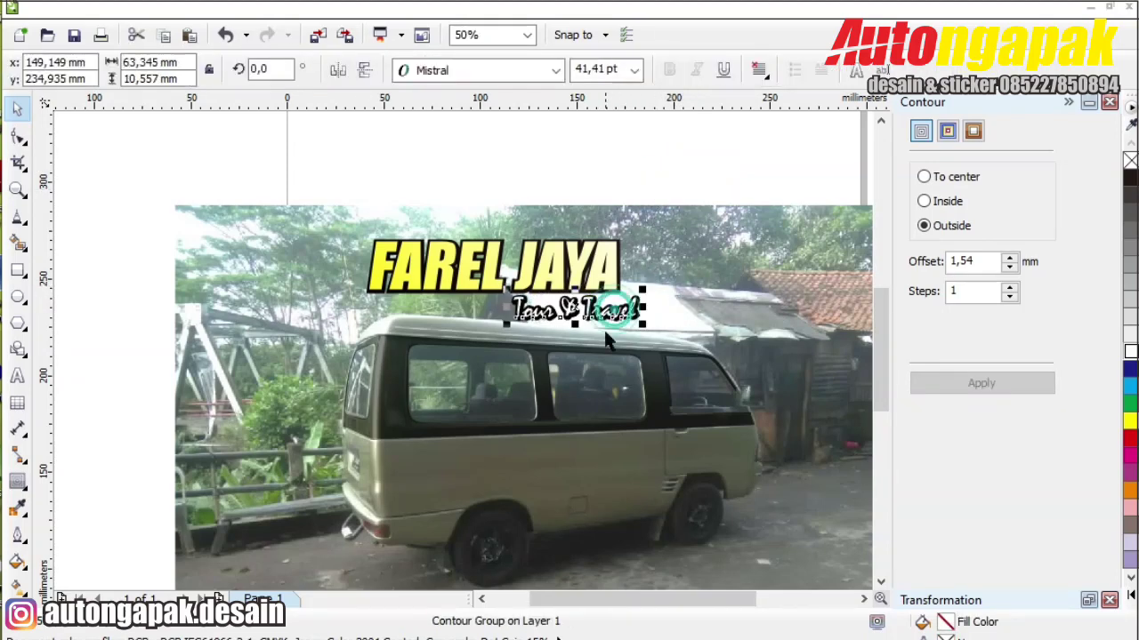
# - Change the "Tour & Travel" font to Freshman and scale the text down to about 69 mm wide beneath "JAYA"
pyautogui.click(555, 69)
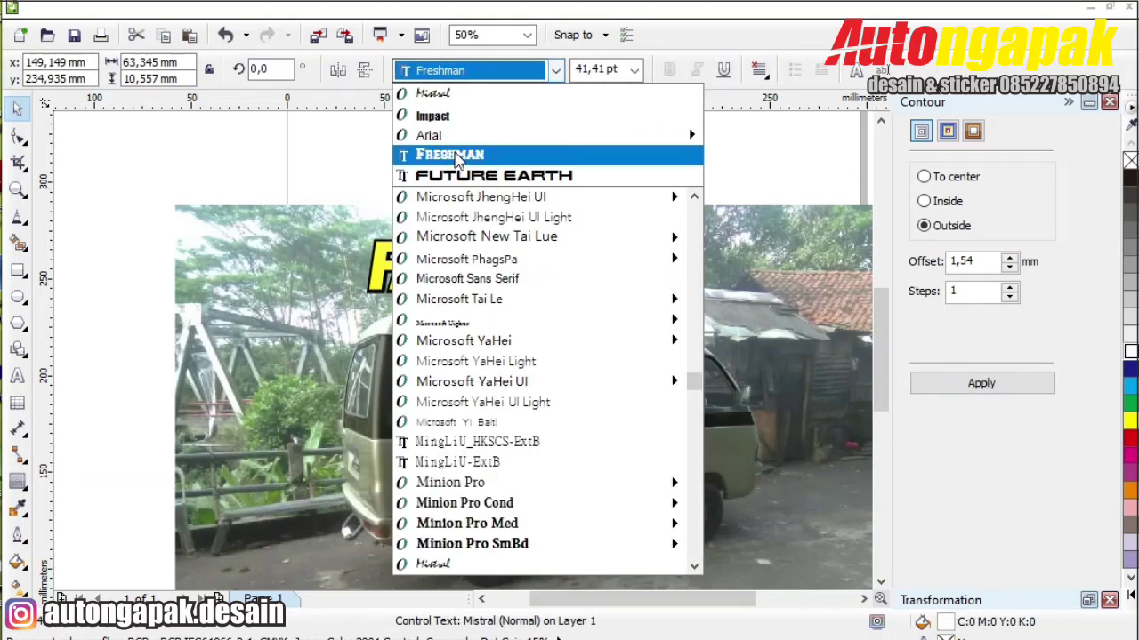
pyautogui.click(451, 156)
pyautogui.moveTo(745, 329); pyautogui.dragTo(654, 311)
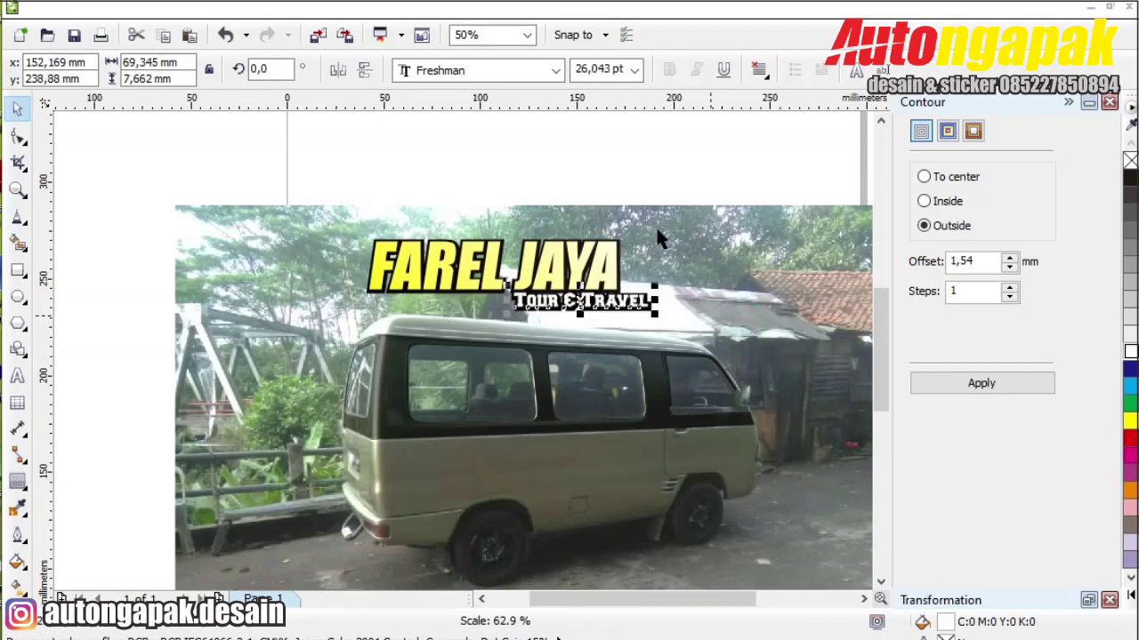
pyautogui.press('Escape')
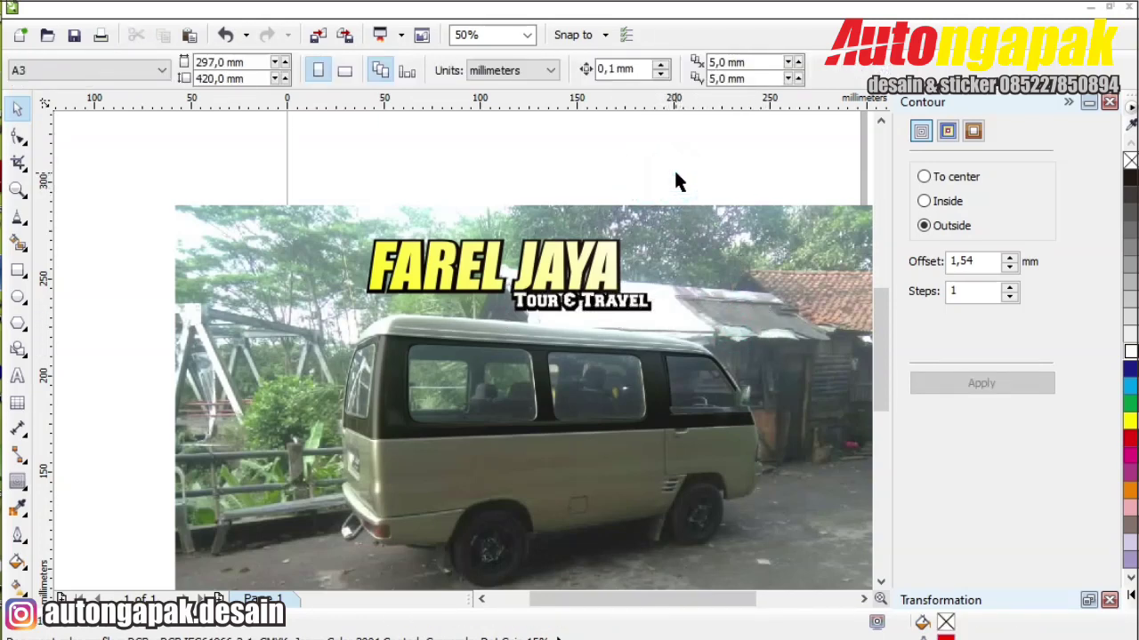
pyautogui.scroll(-1, 673, 174)
pyautogui.scroll(1, 594, 178)
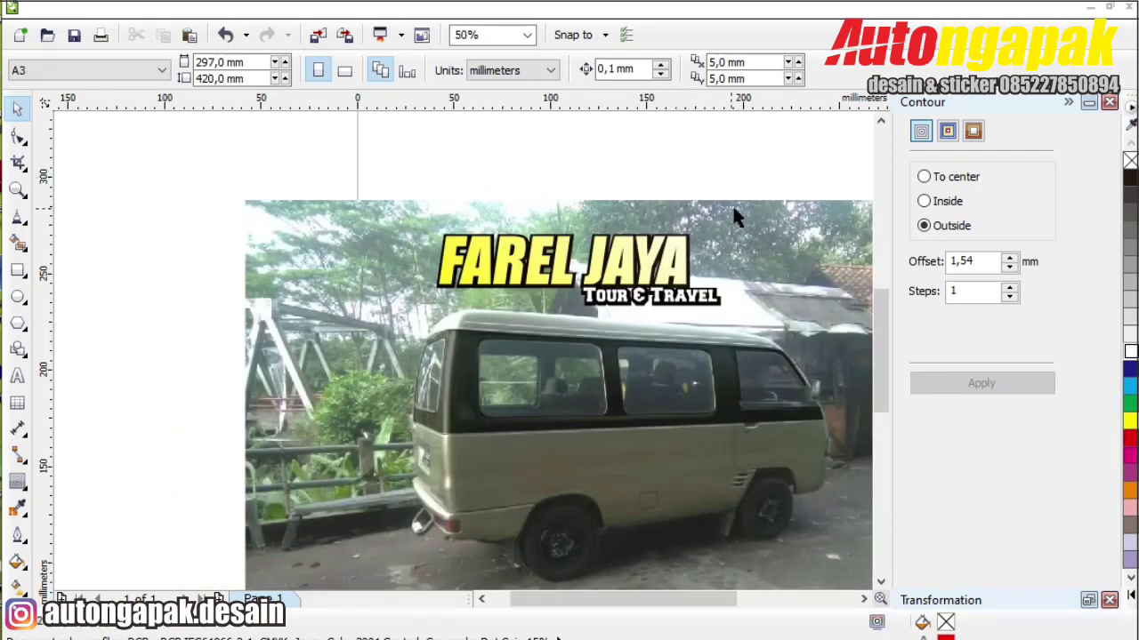
pyautogui.click(863, 599)
pyautogui.click(863, 599)
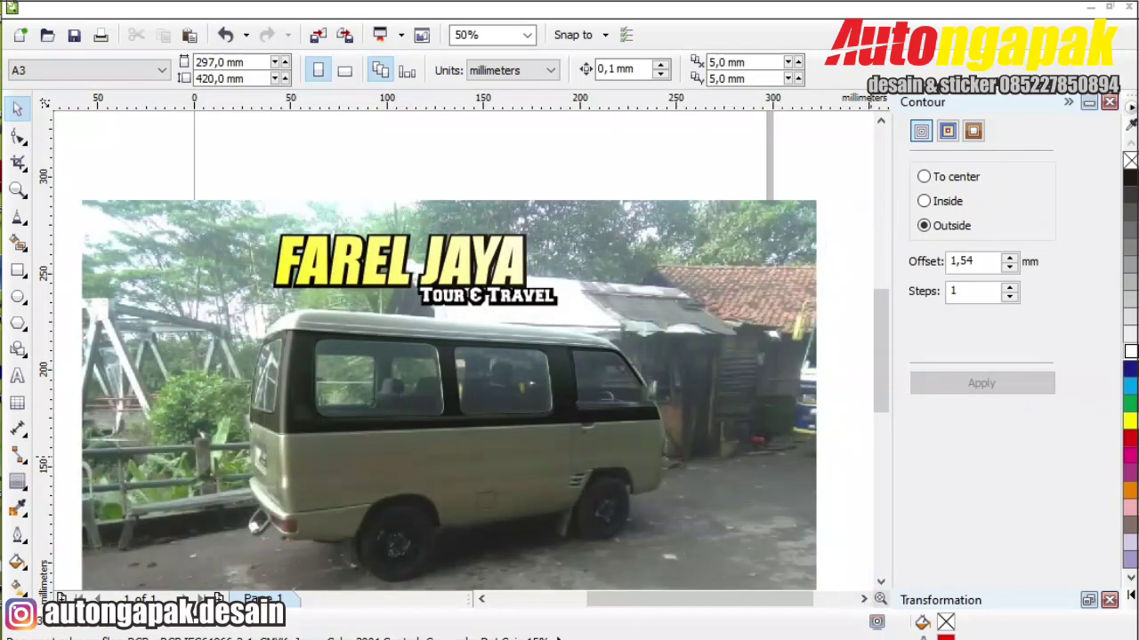